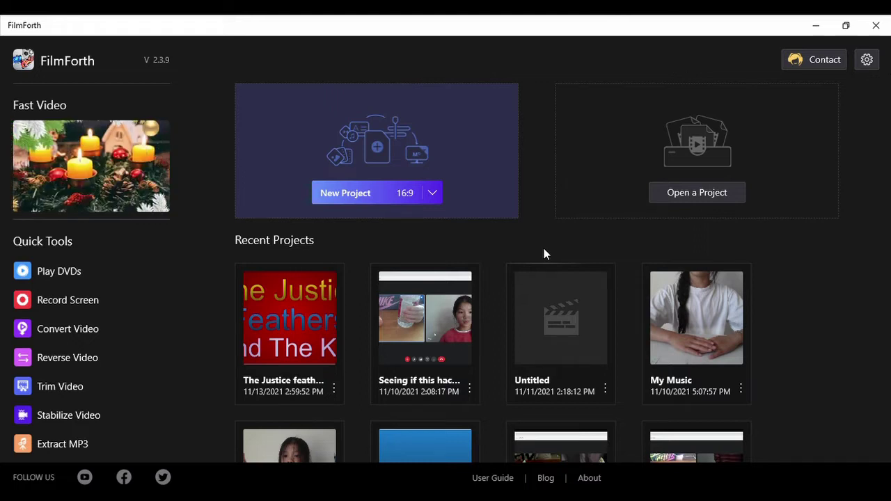
Create a new 16:9 project and add the webcam video clip to its timeline.
{"action": "left_click", "coordinate": [353, 195]}
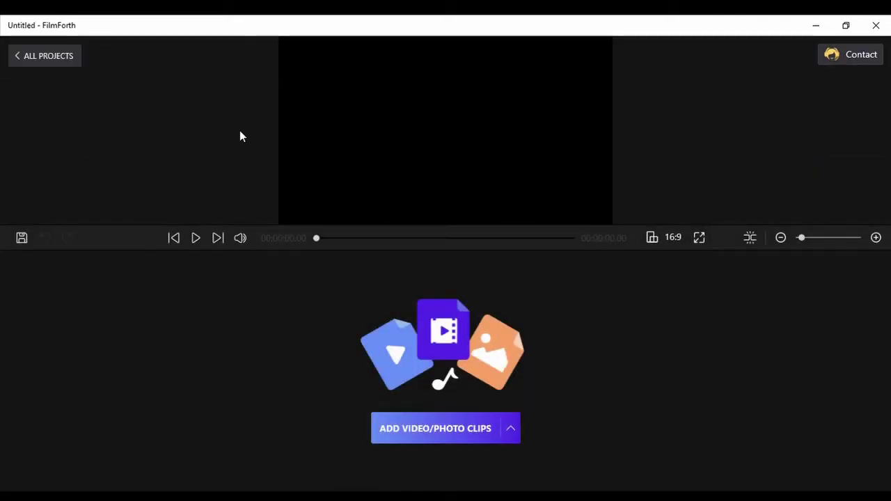
{"action": "left_click", "coordinate": [431, 429]}
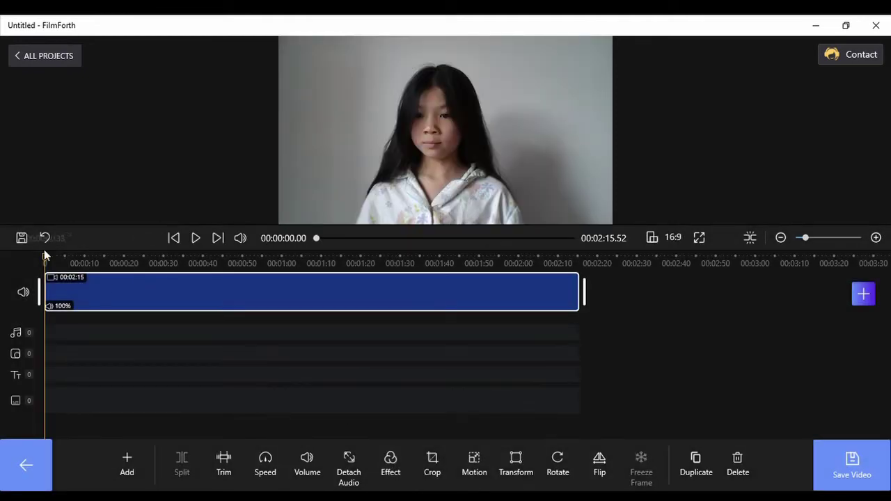
Preview the opening of the clip to find the cut point and split it at about 15 seconds.
{"action": "left_click_drag", "start_coordinate": [47, 261], "coordinate": [156, 256]}
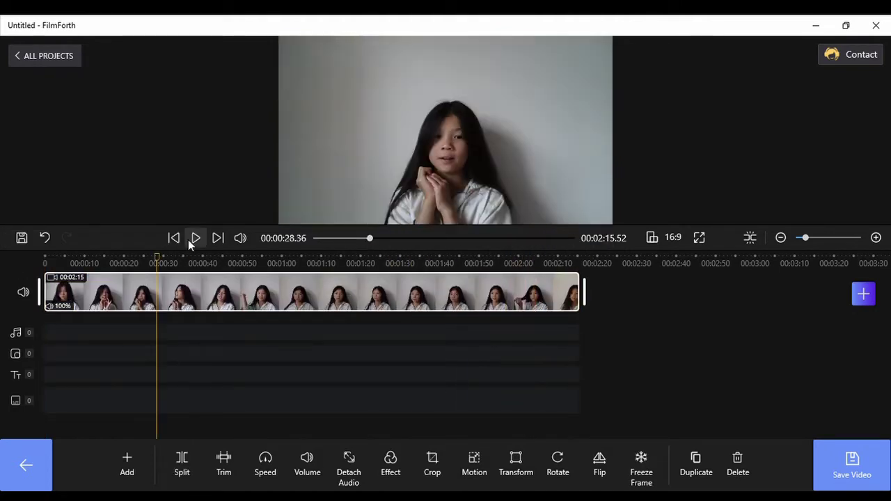
{"action": "left_click_drag", "start_coordinate": [149, 264], "coordinate": [56, 265]}
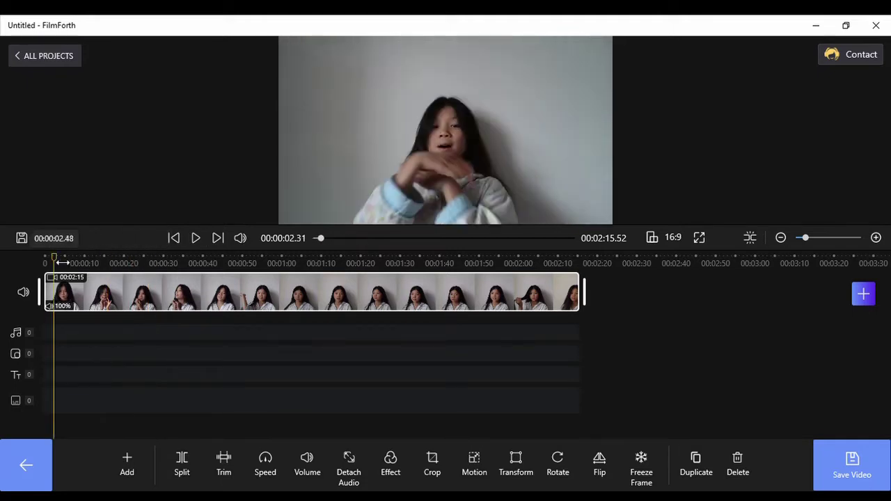
{"action": "left_click", "coordinate": [196, 238]}
{"action": "left_click", "coordinate": [112, 272]}
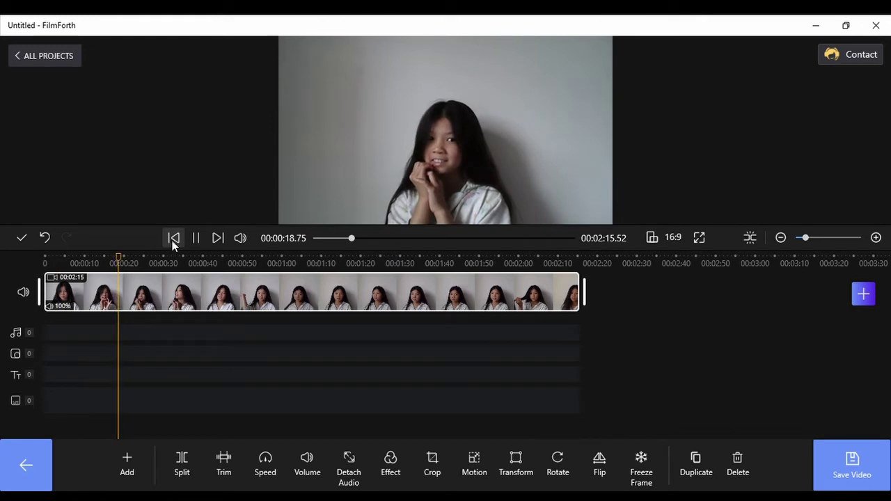
{"action": "left_click", "coordinate": [112, 268]}
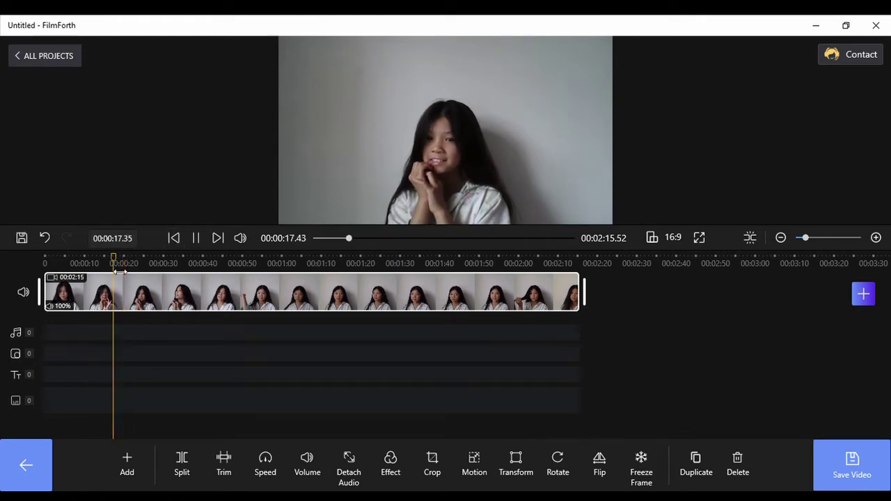
{"action": "left_click", "coordinate": [101, 271]}
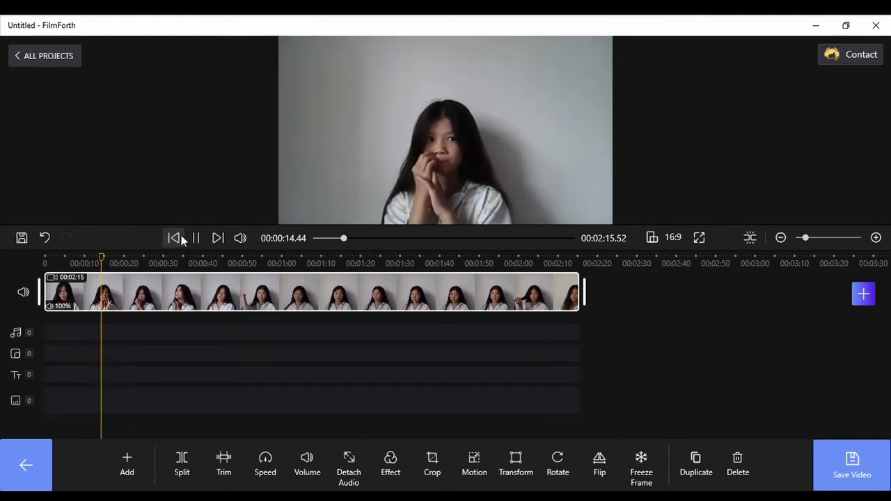
{"action": "left_click", "coordinate": [88, 259]}
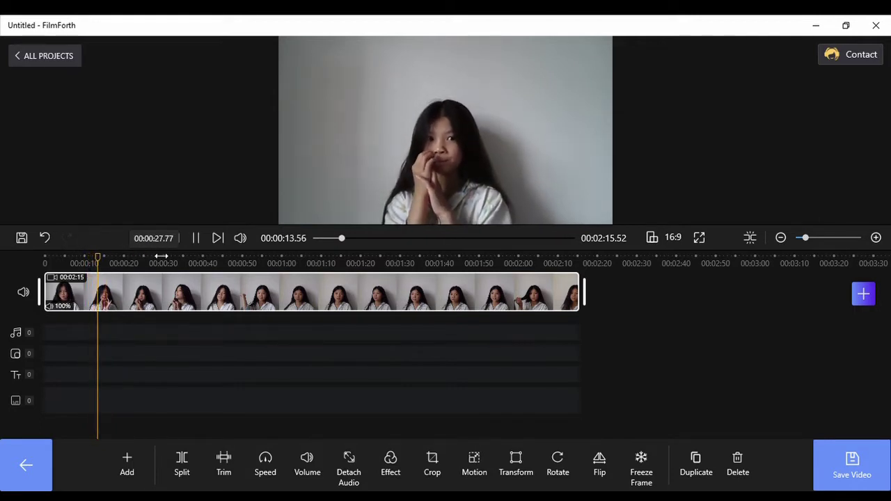
{"action": "left_click", "coordinate": [69, 259]}
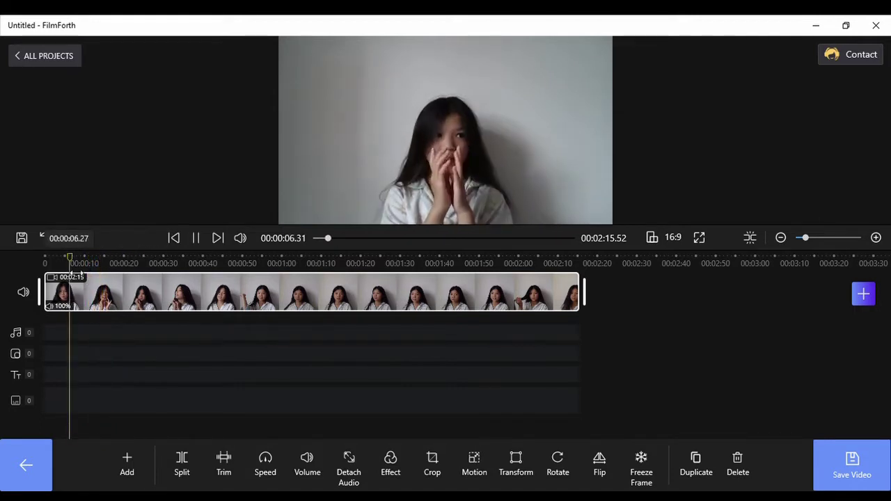
{"action": "left_click", "coordinate": [194, 238]}
{"action": "left_click", "coordinate": [181, 463]}
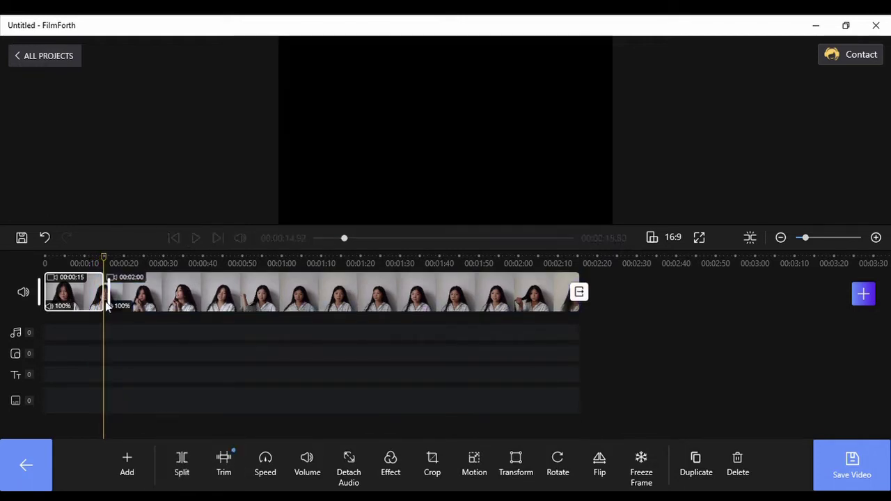
{"action": "left_click", "coordinate": [129, 307]}
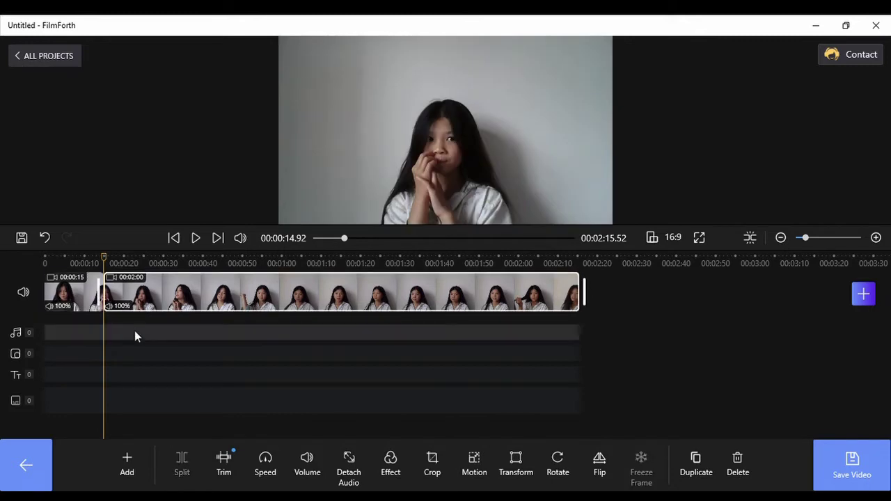
{"action": "key", "text": "Delete"}
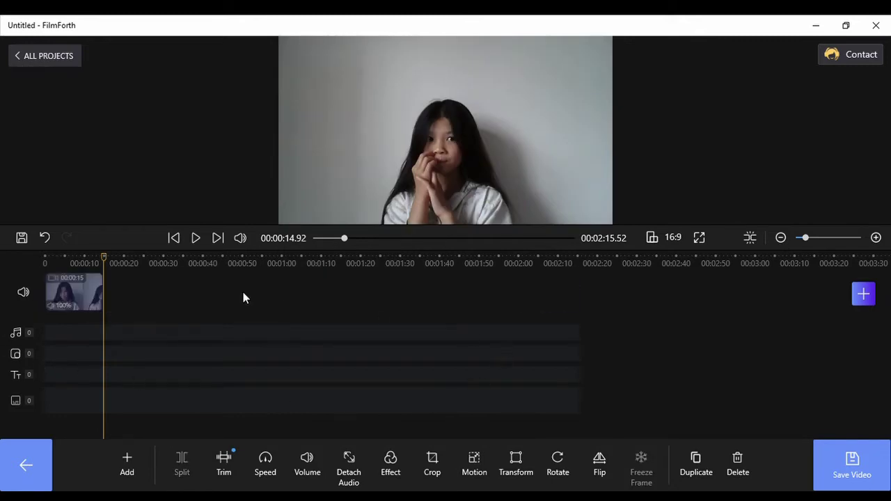
{"action": "key", "text": "ctrl+z"}
Split the second segment at about 34.9 seconds and delete the 19-second middle piece.
{"action": "left_click", "coordinate": [196, 238]}
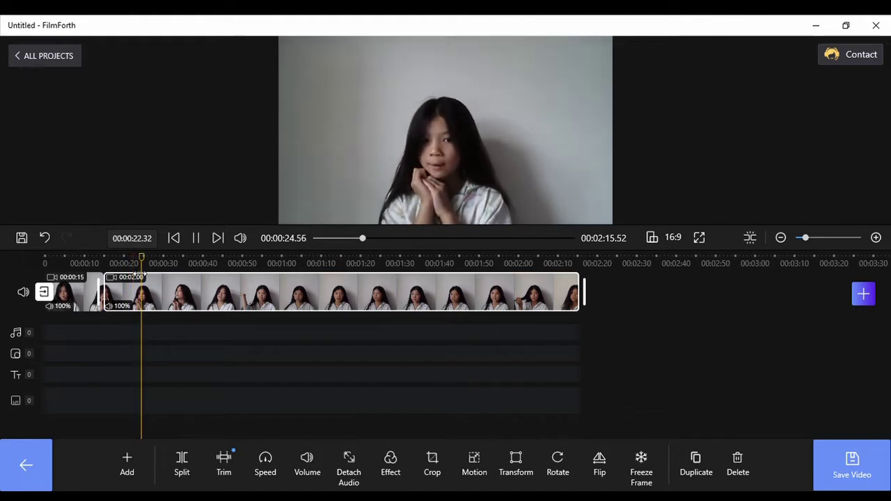
{"action": "left_click", "coordinate": [173, 268]}
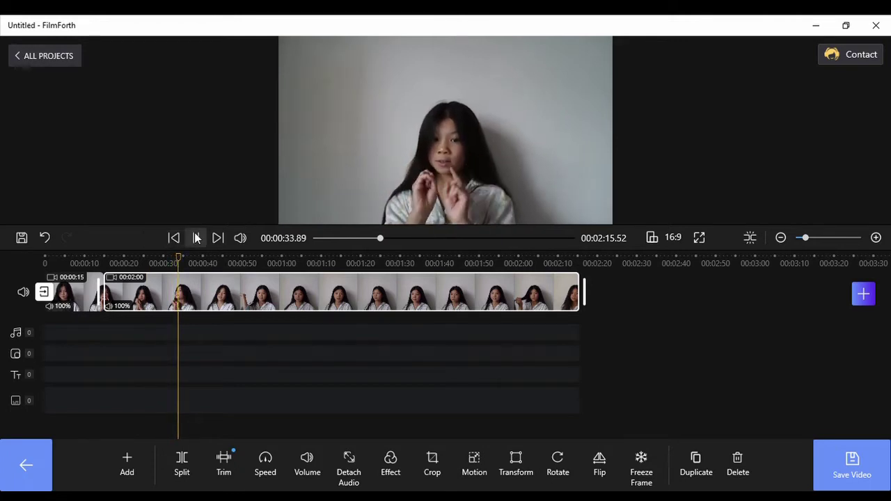
{"action": "left_click", "coordinate": [180, 451]}
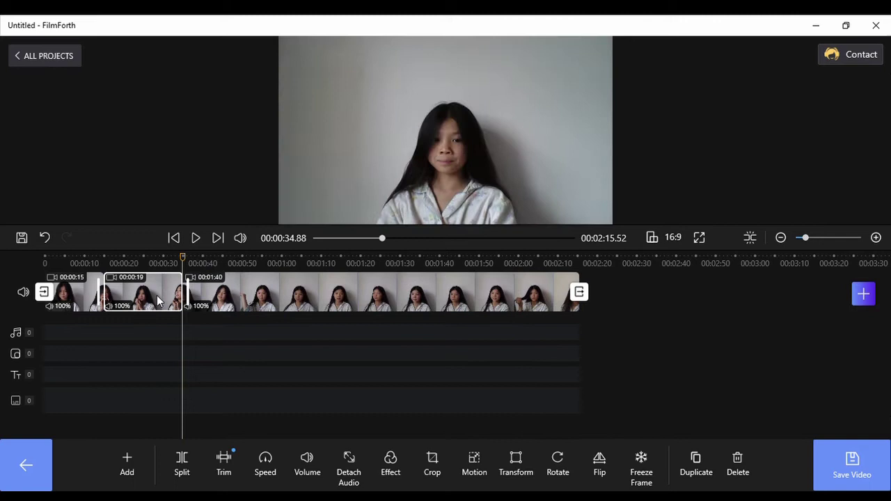
{"action": "key", "text": "Delete"}
{"action": "key", "text": "ctrl+z"}
{"action": "left_click", "coordinate": [737, 465]}
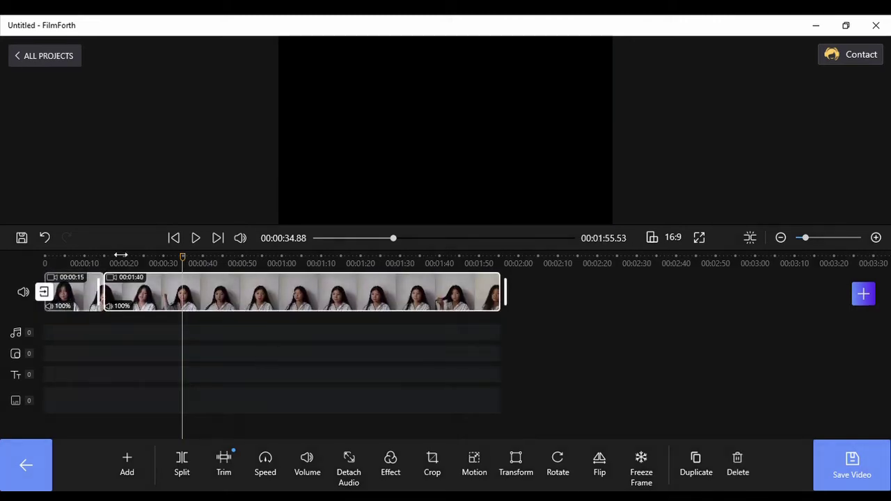
Play the edited video across the cut from about 12 seconds and pause at about 28.6 seconds.
{"action": "left_click_drag", "start_coordinate": [89, 272], "coordinate": [90, 272]}
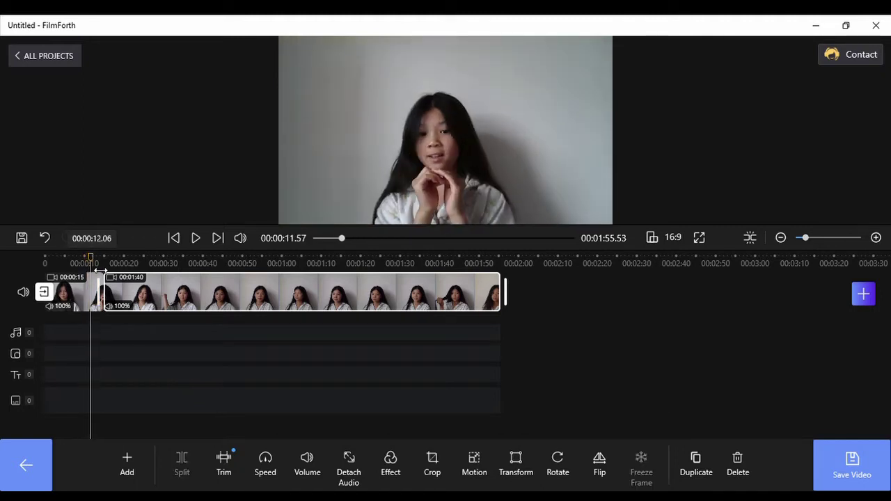
{"action": "left_click", "coordinate": [197, 240]}
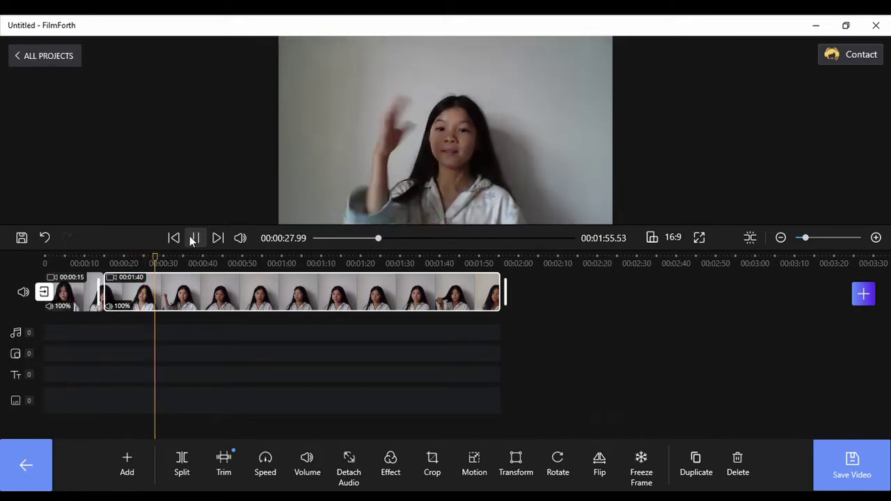
{"action": "left_click", "coordinate": [191, 239]}
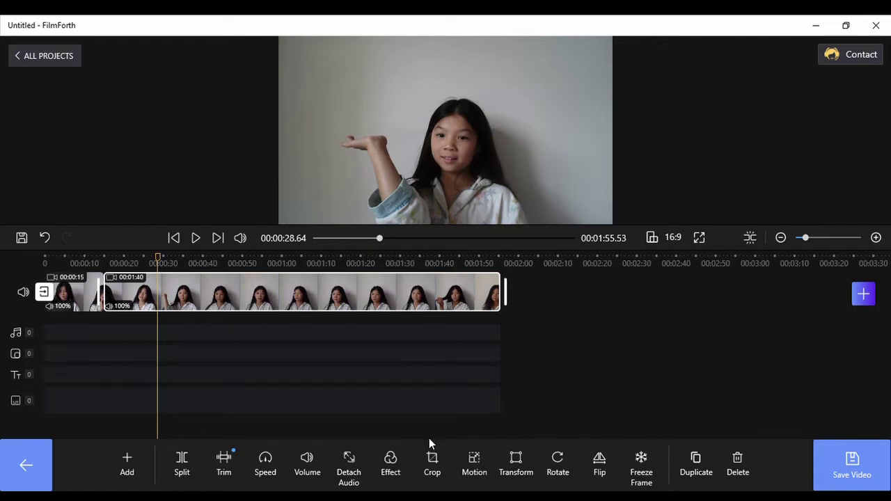
{"action": "left_click", "coordinate": [548, 293]}
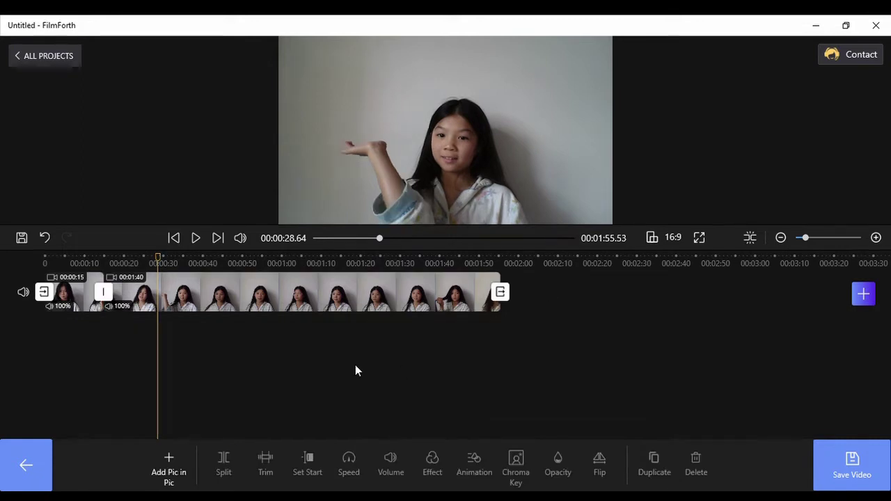
{"action": "left_click", "coordinate": [26, 460]}
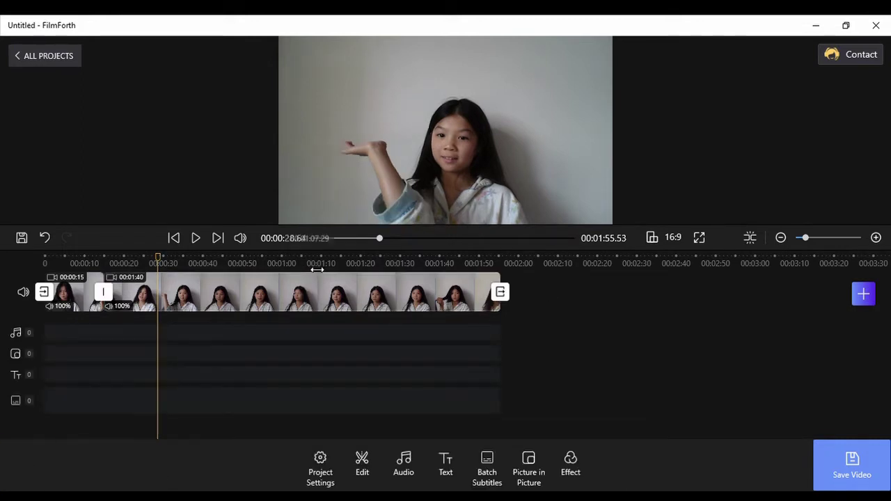
{"action": "left_click", "coordinate": [365, 468]}
{"action": "left_click", "coordinate": [374, 468]}
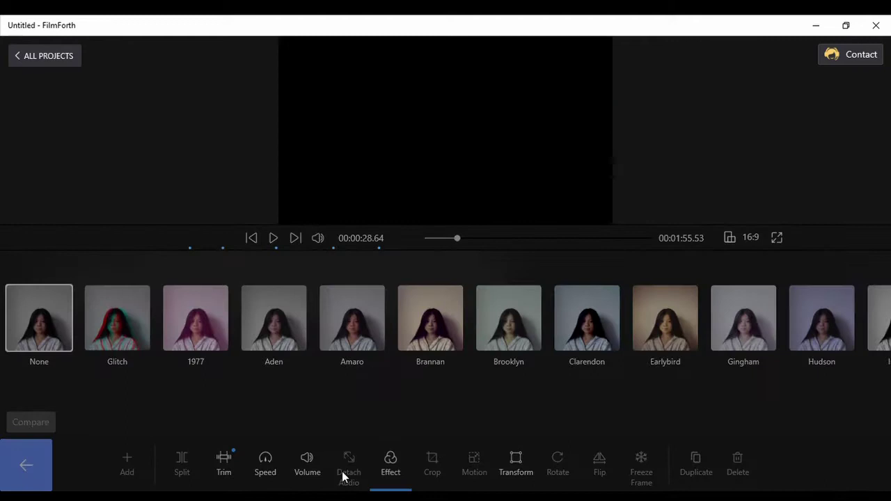
{"action": "left_click", "coordinate": [26, 465]}
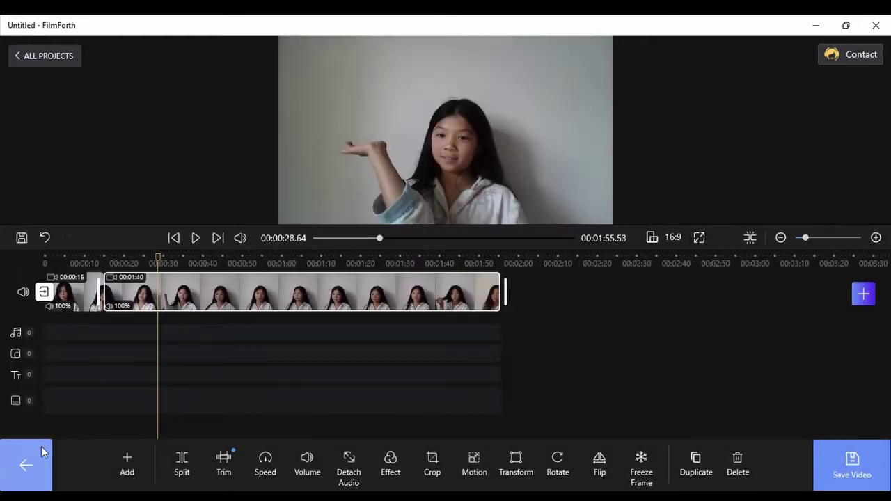
{"action": "left_click", "coordinate": [41, 452]}
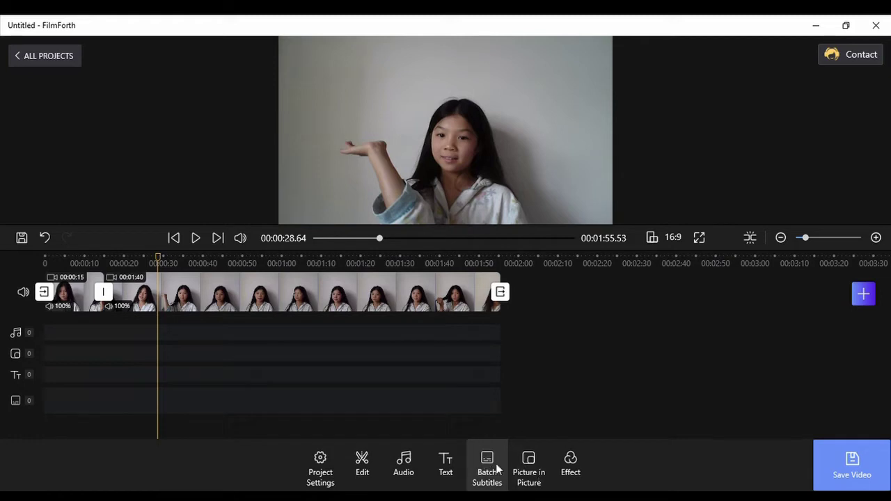
Add the thumbs-up image and the Subscribe image as picture-in-picture overlays at about 28.6 seconds.
{"action": "left_click", "coordinate": [537, 469]}
{"action": "left_click", "coordinate": [171, 461]}
{"action": "left_click", "coordinate": [179, 364]}
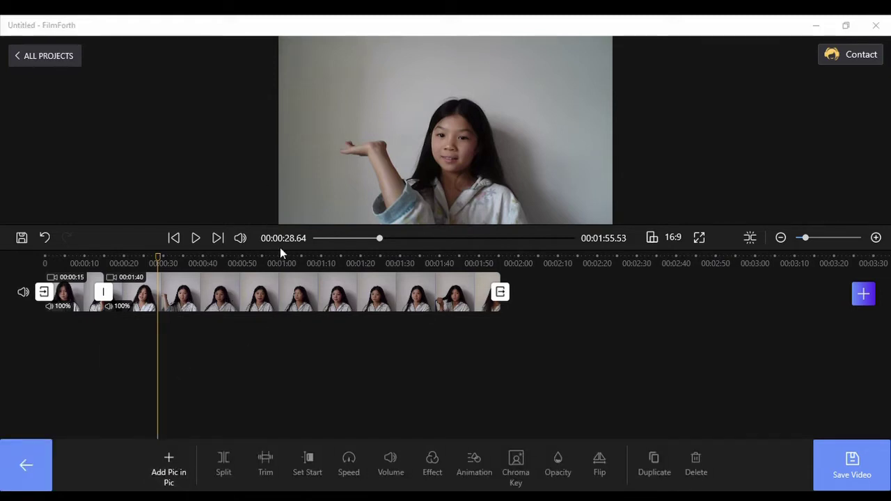
{"action": "left_click", "coordinate": [212, 463]}
{"action": "left_click", "coordinate": [198, 364]}
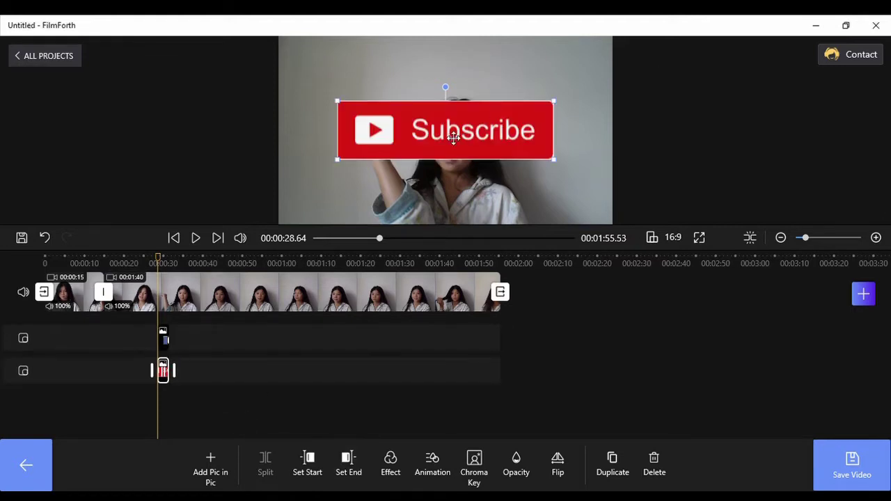
Shrink the Subscribe image, place it above the raised hand beside the head, and start its overlay at about 31.6 seconds.
{"action": "left_click_drag", "start_coordinate": [341, 104], "coordinate": [367, 118]}
{"action": "left_click", "coordinate": [196, 240]}
{"action": "left_click", "coordinate": [197, 240]}
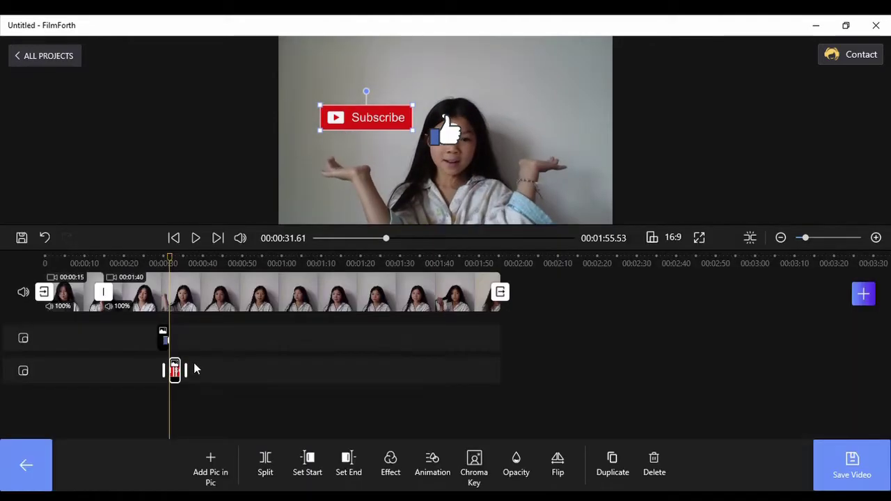
Extend the thumbs-up overlay to end with the Subscribe overlay, and move its image above the other raised hand.
{"action": "left_click", "coordinate": [164, 338]}
{"action": "left_click_drag", "start_coordinate": [179, 338], "coordinate": [199, 338]}
{"action": "left_click_drag", "start_coordinate": [174, 258], "coordinate": [151, 259]}
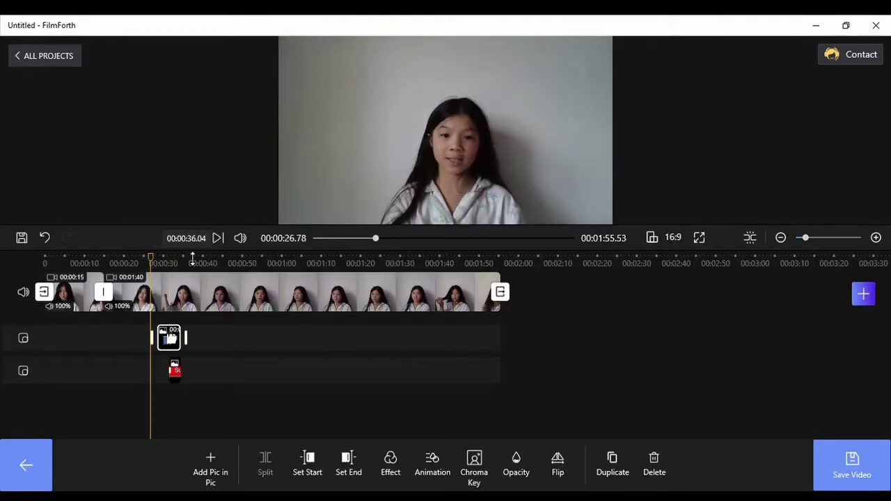
{"action": "left_click", "coordinate": [193, 241]}
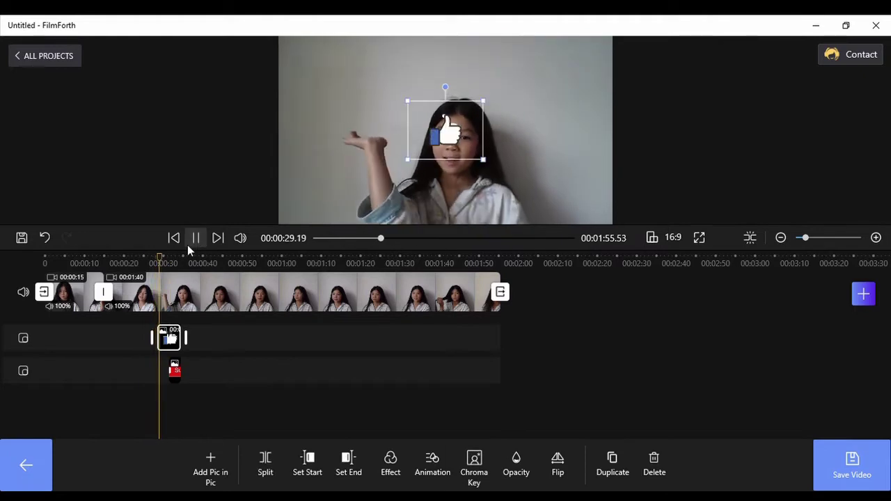
{"action": "left_click", "coordinate": [188, 245]}
{"action": "left_click_drag", "start_coordinate": [463, 143], "coordinate": [536, 122]}
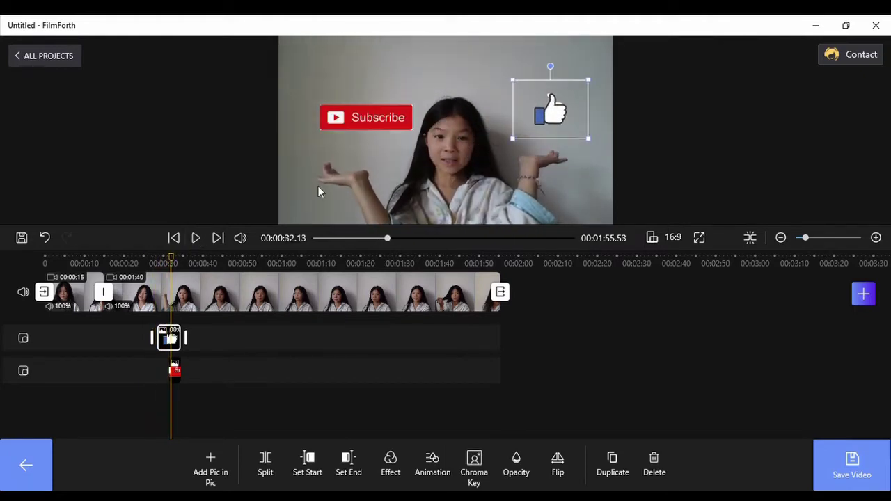
Try starting the thumbs-up overlay earlier, at about 27 seconds, and play back the timing of both overlays.
{"action": "mouse_move", "coordinate": [152, 338]}
{"action": "left_mouse_down"}
{"action": "mouse_move", "coordinate": [143, 338]}
{"action": "mouse_move", "coordinate": [152, 339]}
{"action": "left_mouse_up"}
{"action": "left_click", "coordinate": [173, 370]}
{"action": "left_click_drag", "start_coordinate": [158, 371], "coordinate": [162, 371]}
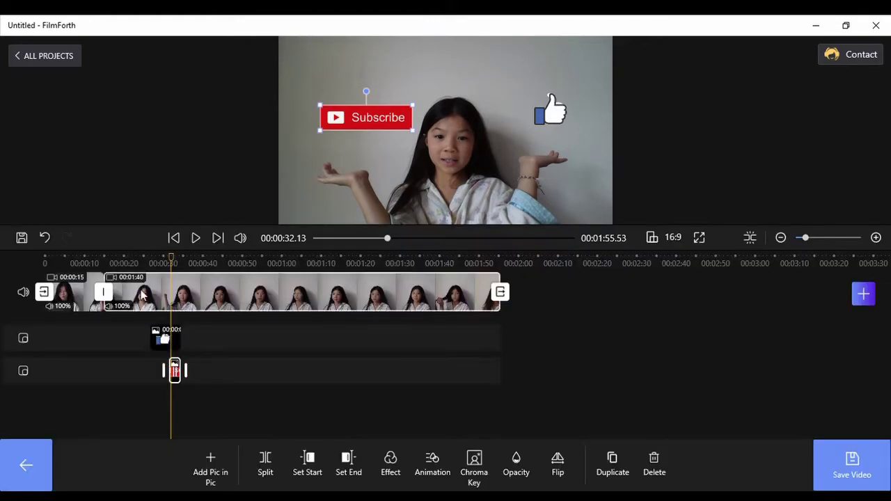
{"action": "left_click_drag", "start_coordinate": [171, 257], "coordinate": [139, 257]}
{"action": "left_click", "coordinate": [195, 243]}
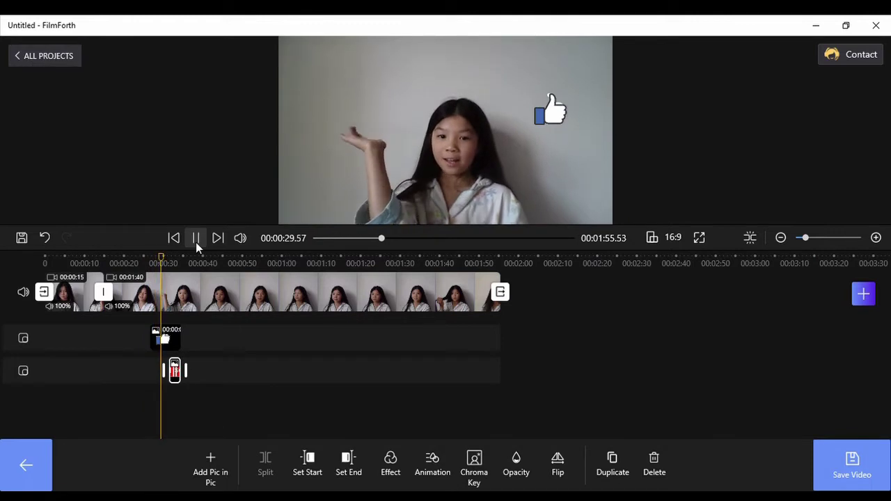
{"action": "left_click", "coordinate": [195, 238]}
Trim the thumbs-up overlay to start at about 31.6 seconds and extend the Subscribe overlay's start back to about 26 seconds.
{"action": "left_click", "coordinate": [165, 338]}
{"action": "left_click_drag", "start_coordinate": [153, 345], "coordinate": [160, 338]}
{"action": "left_click_drag", "start_coordinate": [174, 370], "coordinate": [164, 370]}
Play back both overlays and trim the Subscribe overlay's start to about 28 seconds.
{"action": "left_click", "coordinate": [135, 280]}
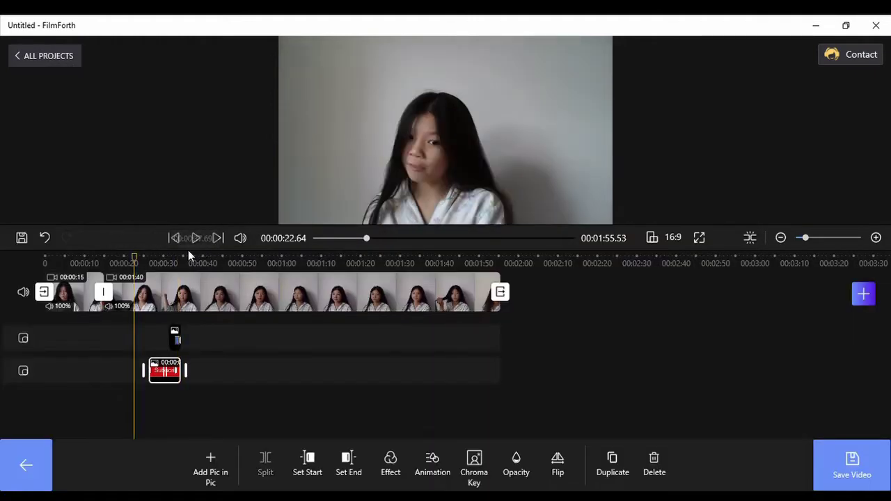
{"action": "left_click", "coordinate": [195, 238]}
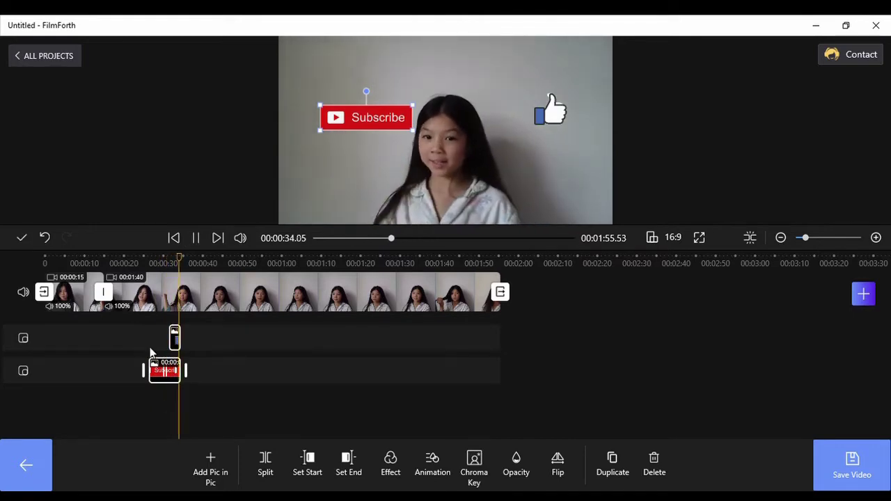
{"action": "left_click", "coordinate": [197, 242]}
{"action": "left_click_drag", "start_coordinate": [144, 371], "coordinate": [151, 370]}
{"action": "left_click_drag", "start_coordinate": [191, 259], "coordinate": [69, 259]}
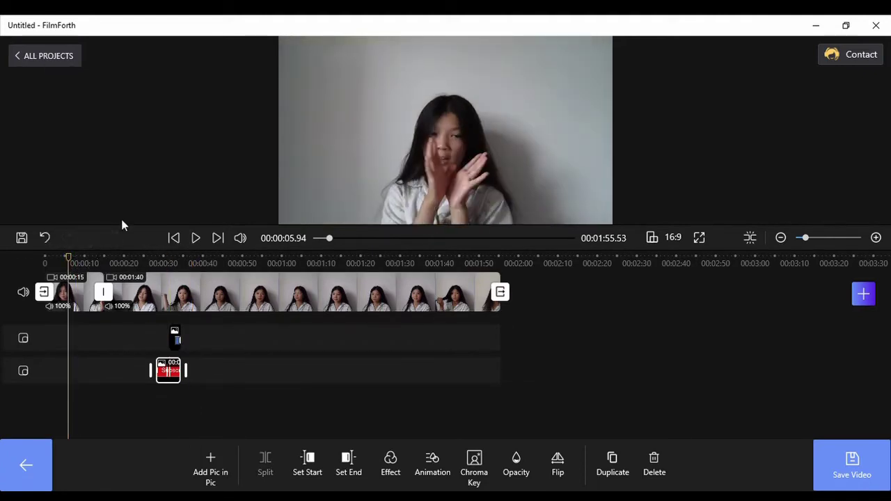
Leave the picture-in-picture editing and play back the first clip up to its cut at about 15 seconds.
{"action": "left_click", "coordinate": [35, 474]}
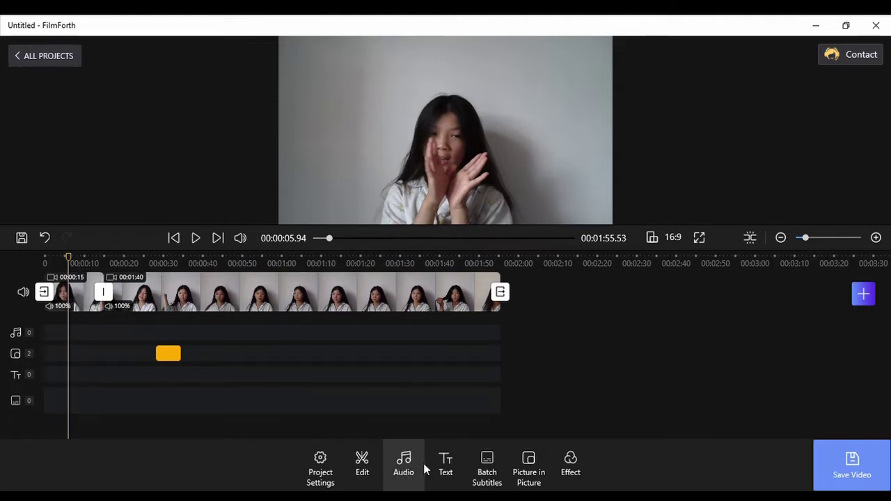
{"action": "left_click", "coordinate": [195, 238]}
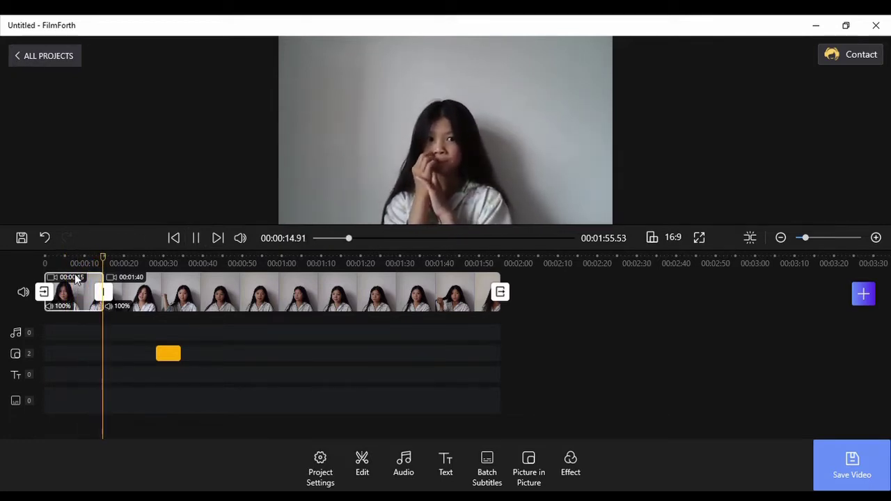
{"action": "left_click", "coordinate": [217, 238]}
{"action": "left_click", "coordinate": [190, 241]}
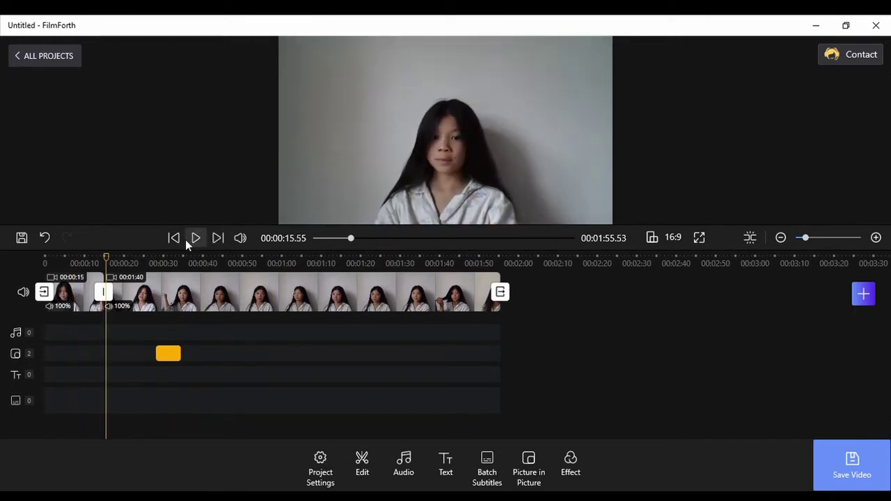
Try splitting the second clip at about 48 seconds, and undo the split.
{"action": "left_click", "coordinate": [875, 237]}
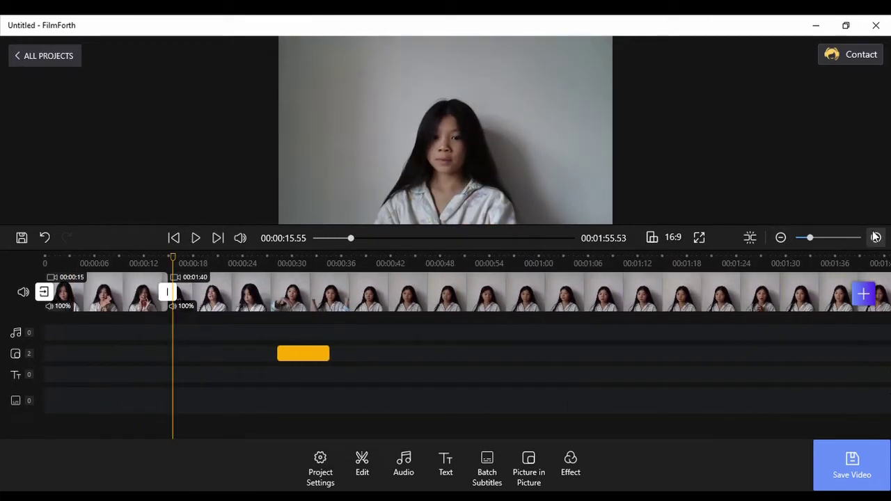
{"action": "left_click", "coordinate": [430, 263]}
{"action": "left_click", "coordinate": [440, 292]}
{"action": "left_click", "coordinate": [193, 470]}
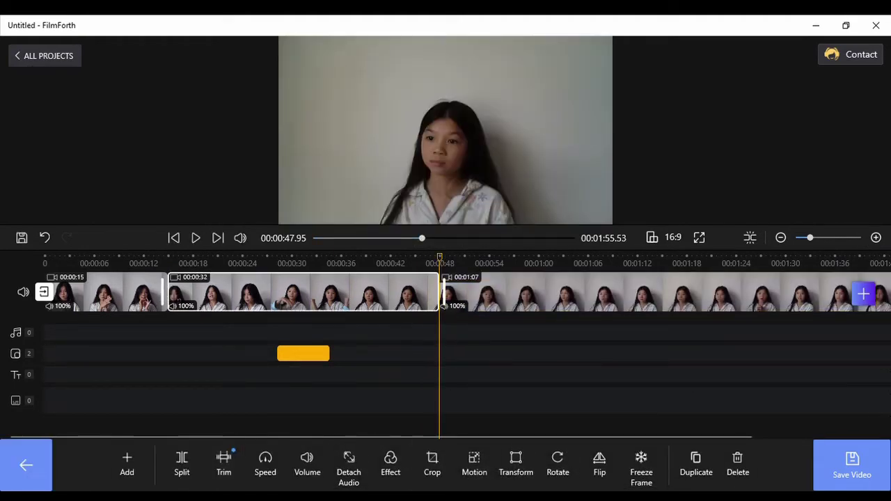
{"action": "left_click", "coordinate": [44, 237]}
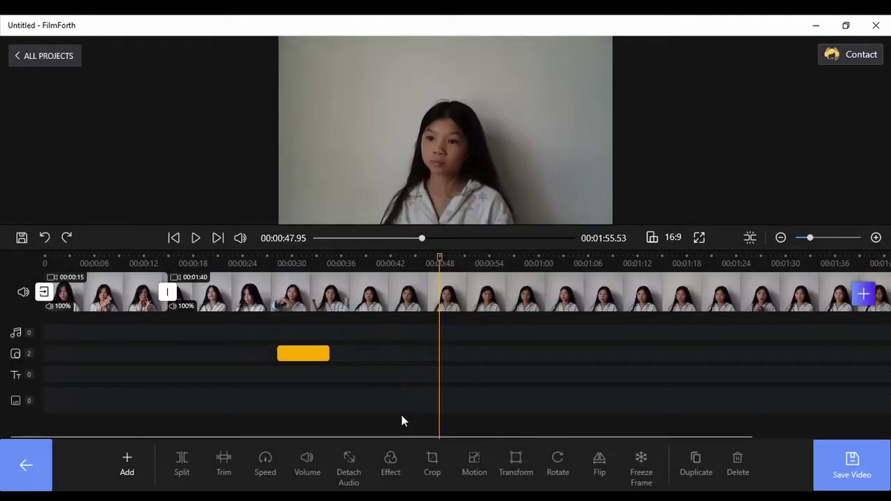
Locate the start of the hand movements and split the first clip there, at about 5.8 seconds.
{"action": "left_click", "coordinate": [79, 262]}
{"action": "left_click_drag", "start_coordinate": [93, 263], "coordinate": [165, 265]}
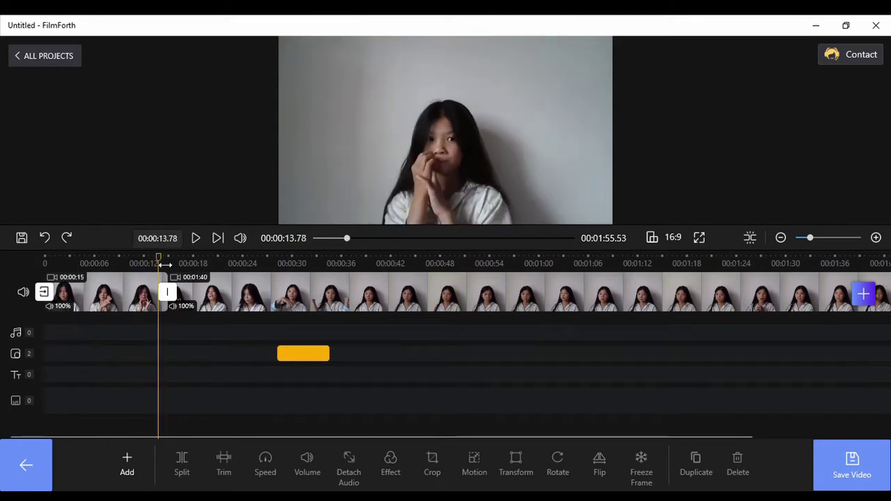
{"action": "left_click", "coordinate": [105, 263]}
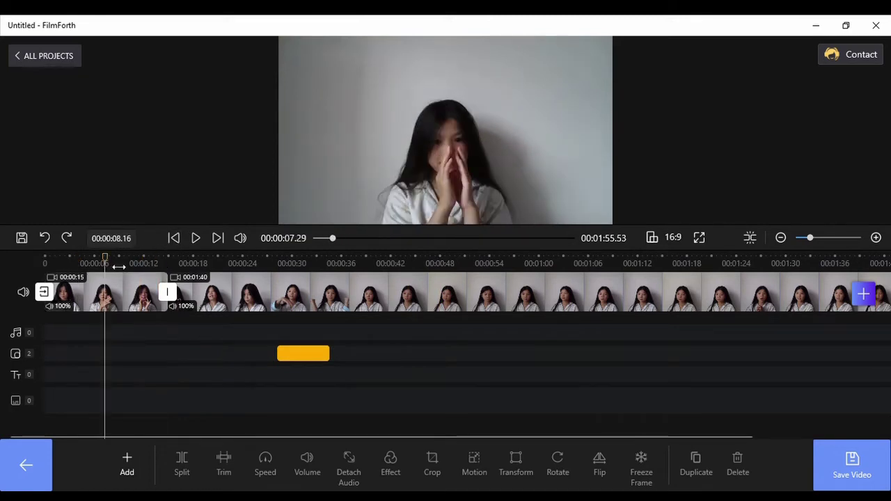
{"action": "key", "text": "space"}
{"action": "left_click", "coordinate": [78, 262]}
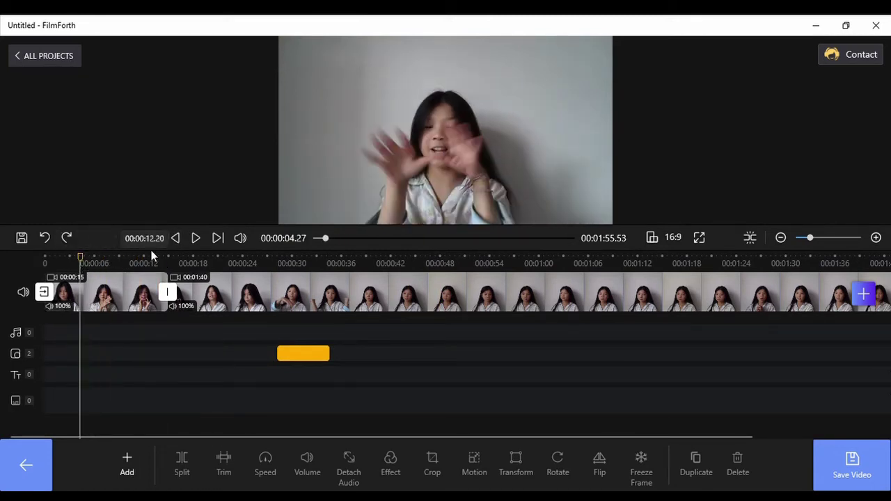
{"action": "left_click", "coordinate": [186, 241]}
{"action": "left_click", "coordinate": [28, 465]}
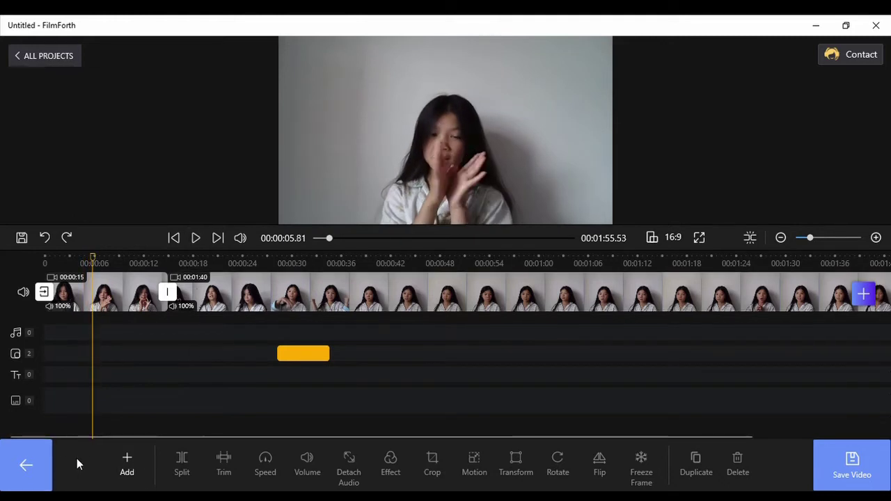
{"action": "left_click", "coordinate": [349, 464]}
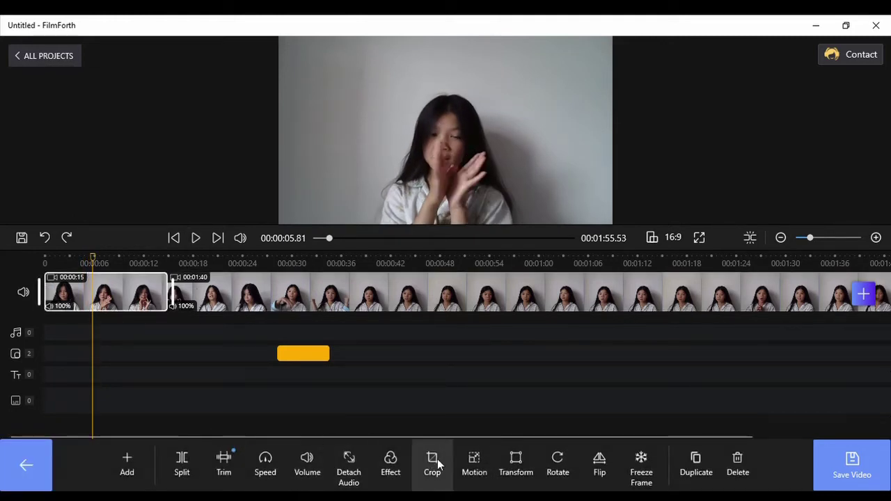
{"action": "left_click", "coordinate": [167, 476]}
Play on to the end of the hand movements and split the clip at about 12.4 seconds.
{"action": "left_click", "coordinate": [199, 241]}
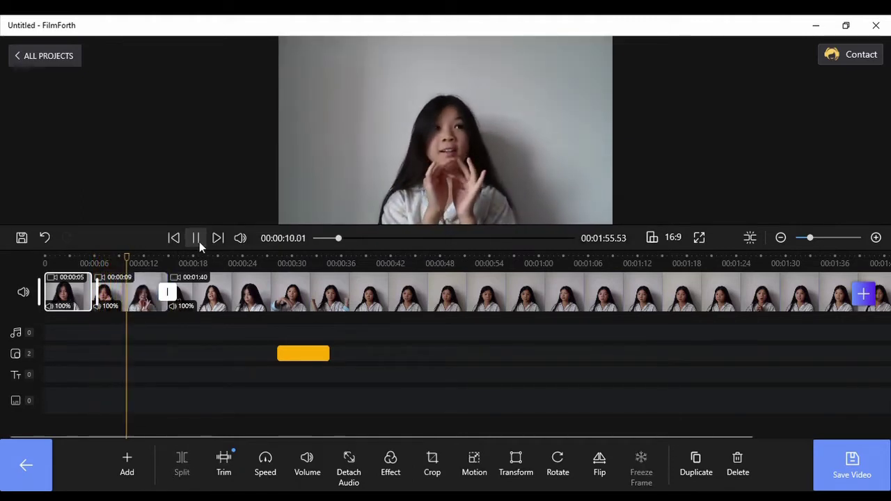
{"action": "left_click", "coordinate": [197, 238]}
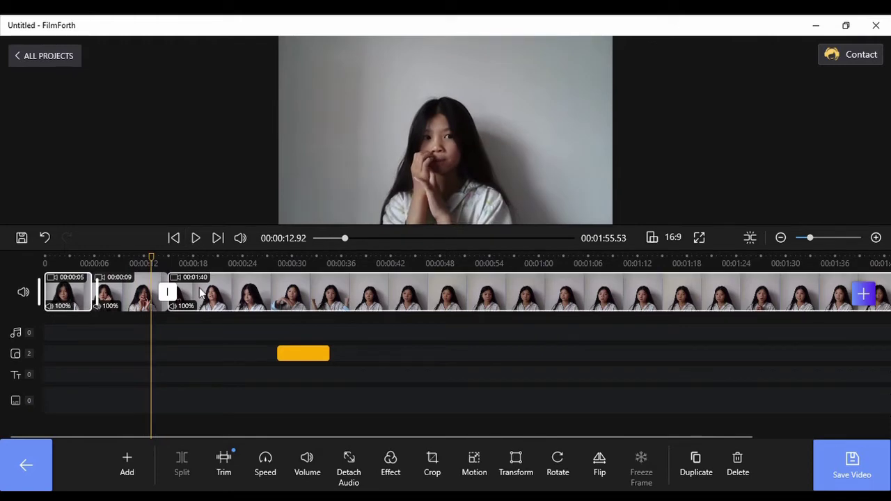
{"action": "left_click_drag", "start_coordinate": [157, 269], "coordinate": [153, 269]}
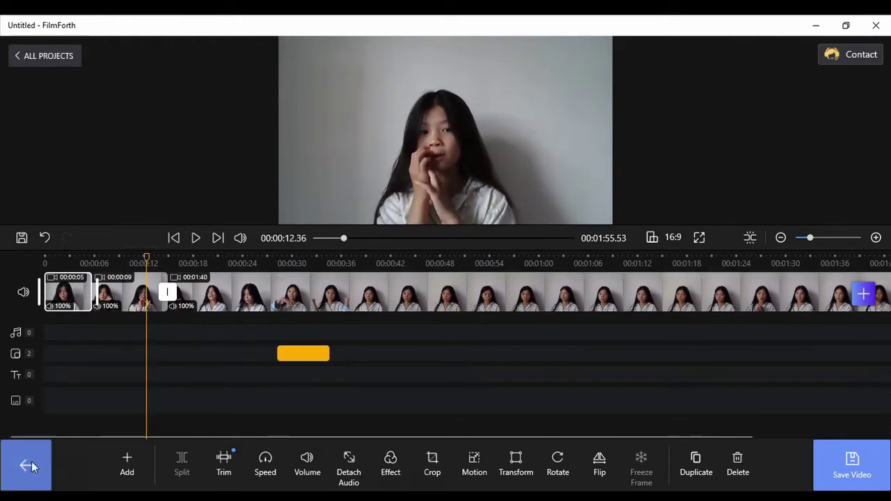
{"action": "left_click", "coordinate": [182, 465]}
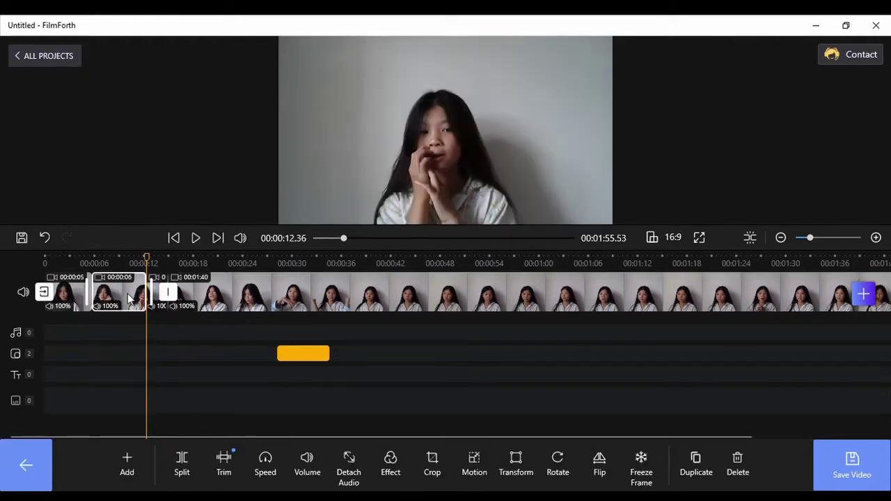
Crop the clip between the two new splits more tightly around the person, and play back the result.
{"action": "left_click", "coordinate": [431, 463]}
{"action": "left_click_drag", "start_coordinate": [243, 123], "coordinate": [477, 246]}
{"action": "left_click_drag", "start_coordinate": [578, 332], "coordinate": [464, 332]}
{"action": "left_click_drag", "start_coordinate": [359, 255], "coordinate": [384, 265]}
{"action": "mouse_move", "coordinate": [505, 343]}
{"action": "left_mouse_down"}
{"action": "mouse_move", "coordinate": [501, 324]}
{"action": "mouse_move", "coordinate": [502, 339]}
{"action": "left_mouse_up"}
{"action": "left_click", "coordinate": [499, 452]}
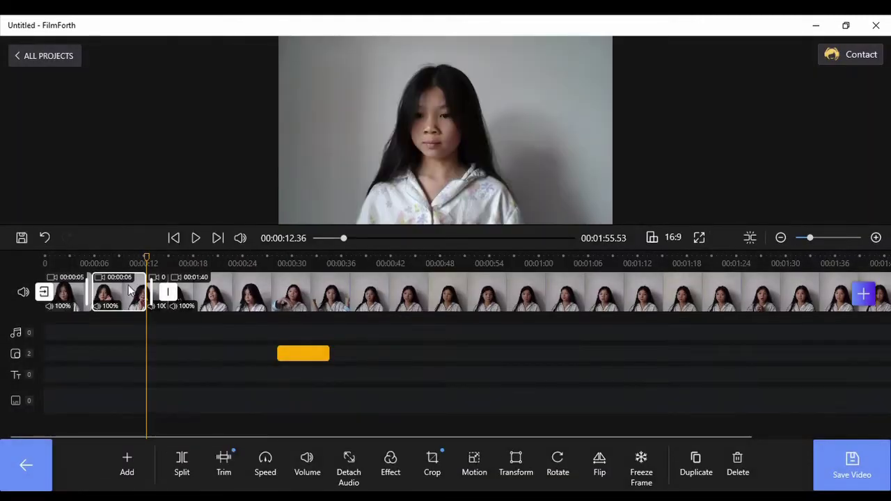
{"action": "left_click", "coordinate": [196, 238]}
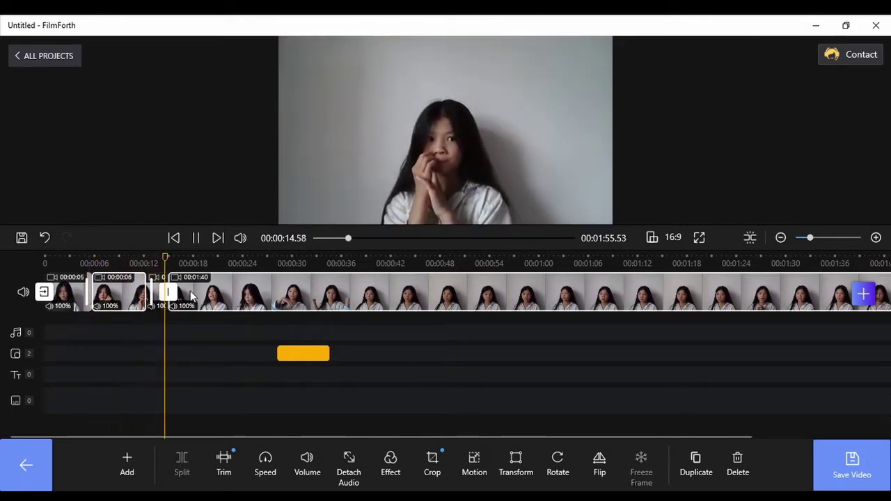
{"action": "left_click", "coordinate": [198, 239]}
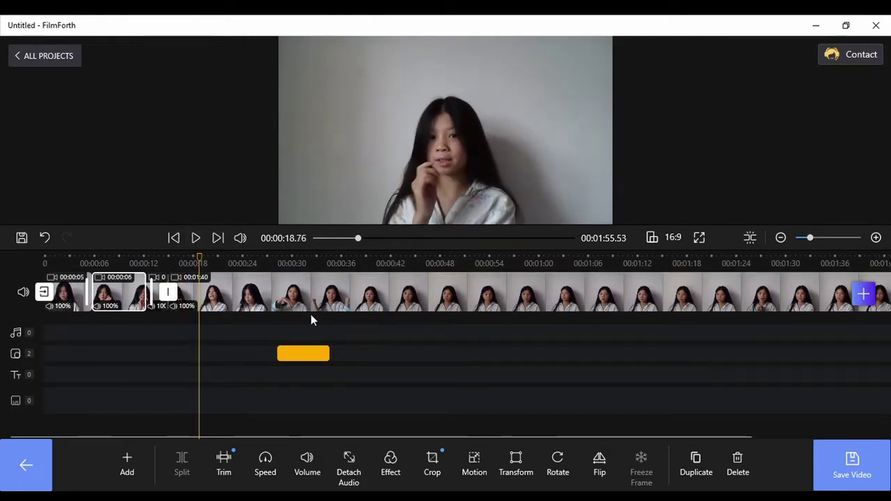
Add a text overlay starting at about 5.8 seconds and open its text for editing.
{"action": "left_click", "coordinate": [92, 263]}
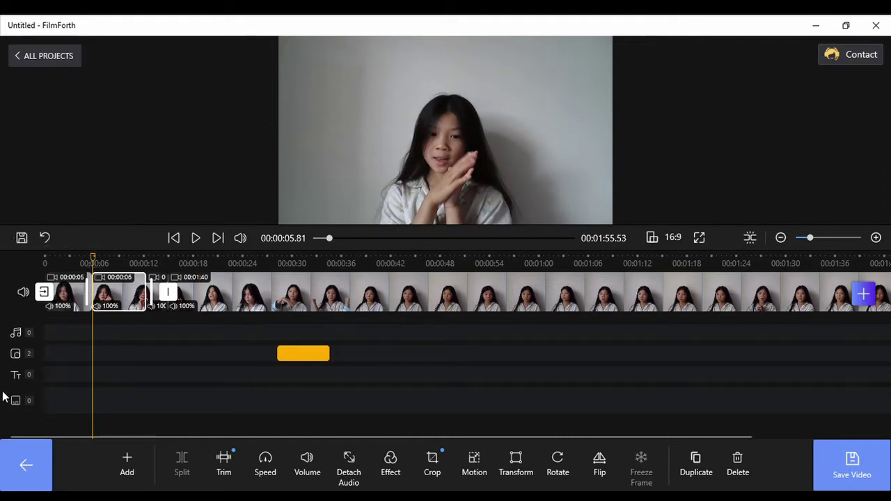
{"action": "left_click", "coordinate": [31, 478]}
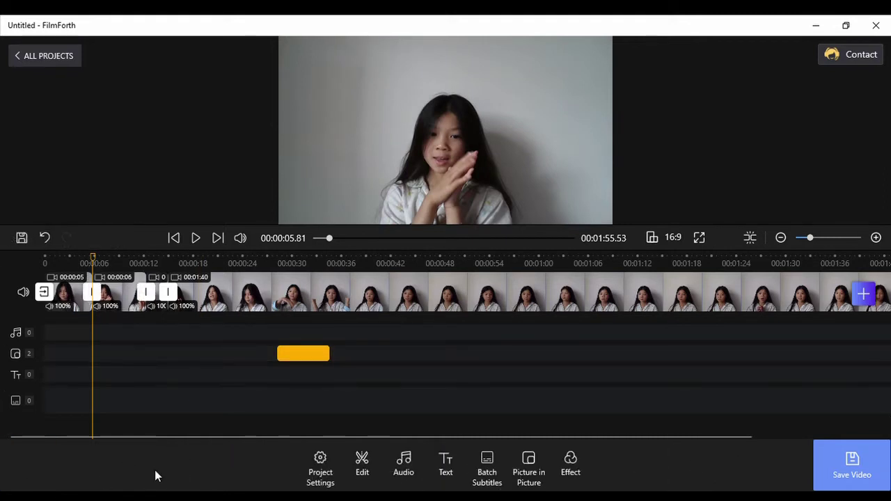
{"action": "left_click", "coordinate": [446, 465]}
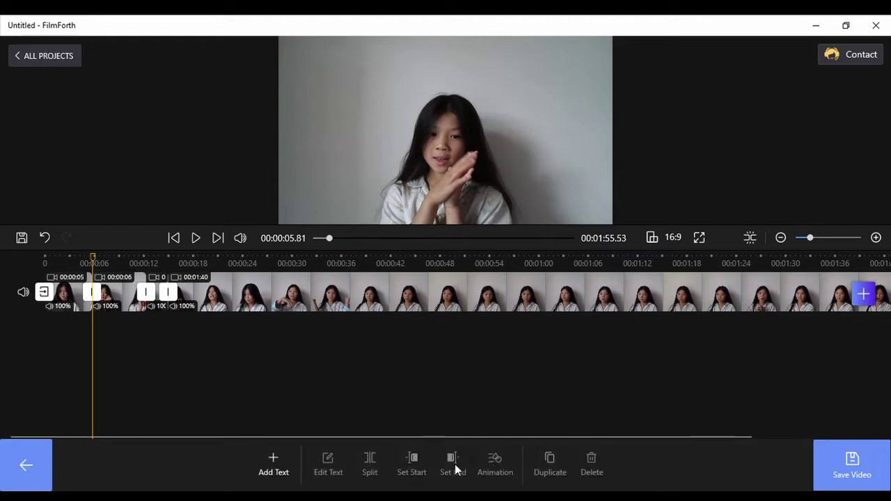
{"action": "left_click", "coordinate": [278, 463]}
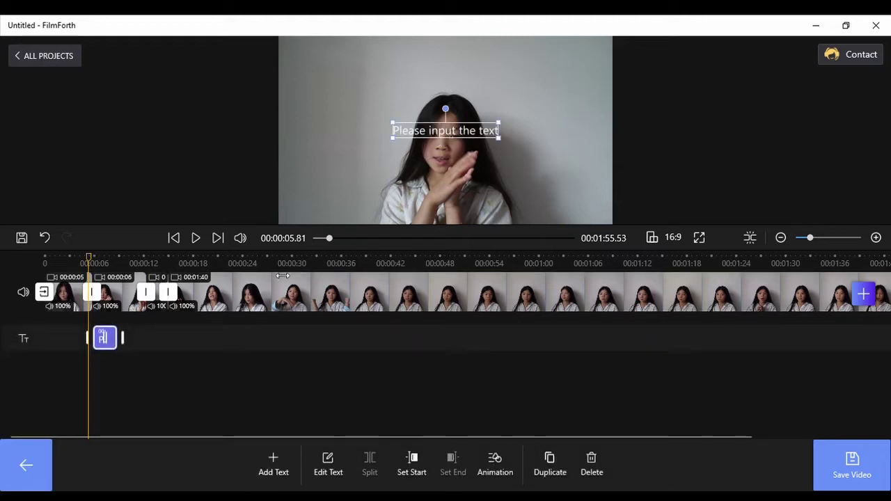
{"action": "left_click", "coordinate": [328, 465]}
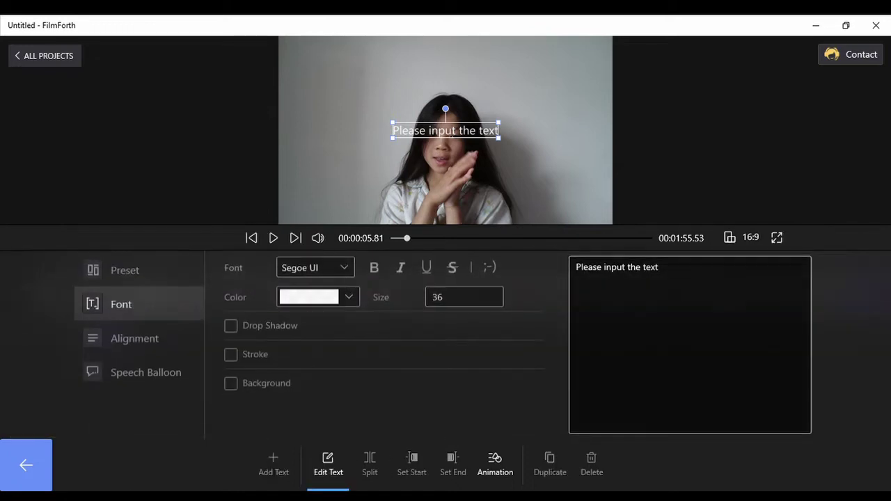
Replace the overlay's placeholder text with "Wow nice hand movements".
{"action": "left_click_drag", "start_coordinate": [683, 287], "coordinate": [588, 267]}
{"action": "key", "text": "BackSpace"}
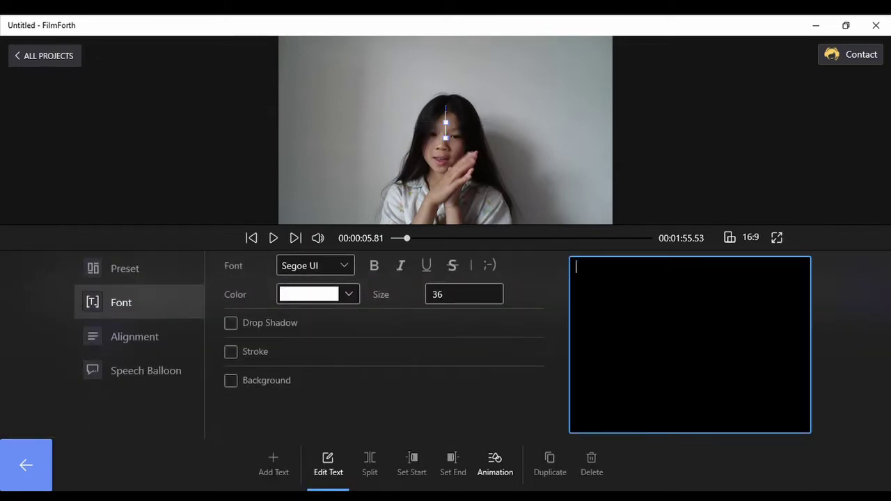
{"action": "type", "text": "Wow nice hand "}
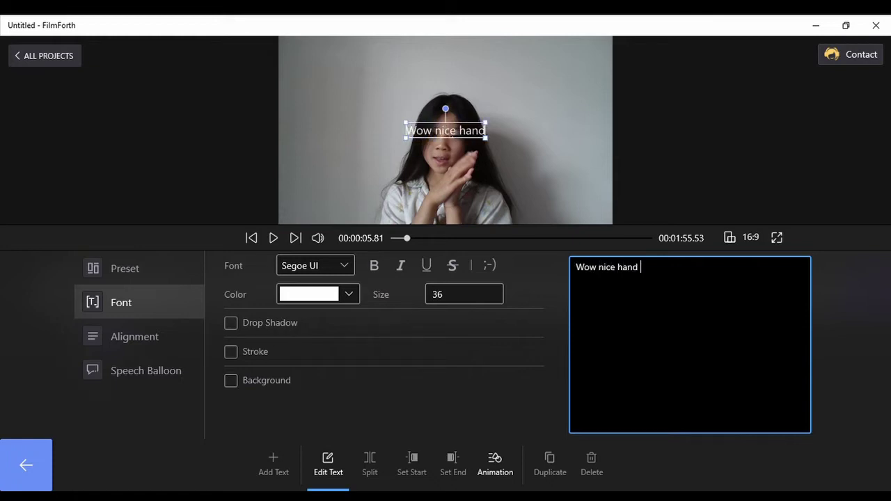
{"action": "type", "text": "movemts"}
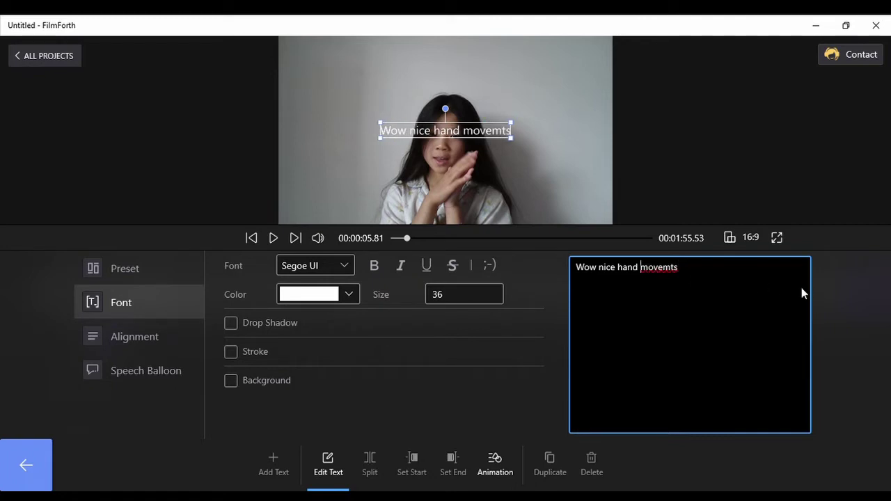
{"action": "key", "text": "BackSpace"}
{"action": "key", "text": "BackSpace"}
{"action": "key", "text": "BackSpace"}
{"action": "key", "text": "BackSpace"}
{"action": "key", "text": "BackSpace"}
{"action": "key", "text": "BackSpace"}
{"action": "key", "text": "BackSpace"}
{"action": "type", "text": "M"}
{"action": "key", "text": "BackSpace"}
{"action": "type", "text": "movements"}
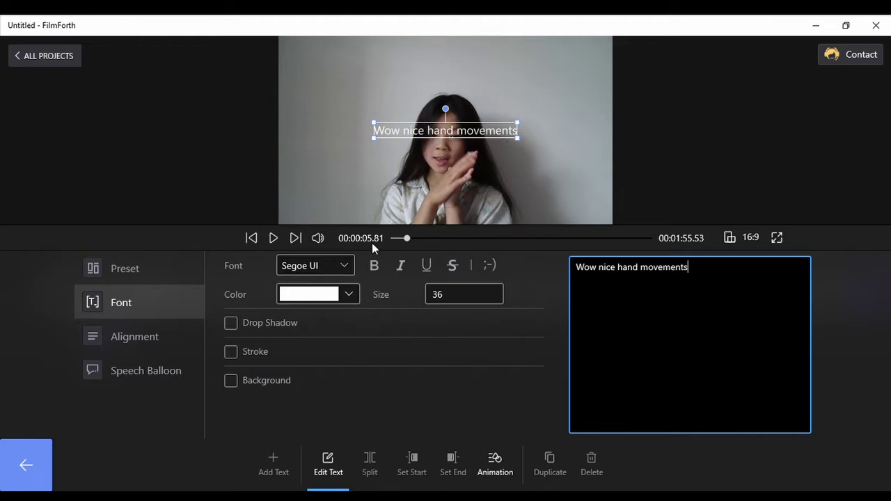
Make the overlay text bold and add a 😁 emoji at both its end and its beginning.
{"action": "left_click", "coordinate": [373, 267]}
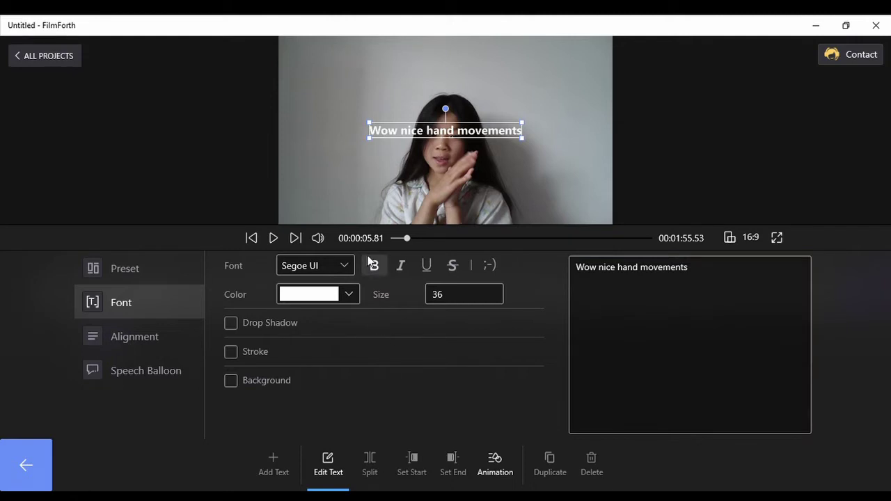
{"action": "left_click", "coordinate": [437, 271]}
{"action": "left_click", "coordinate": [430, 259]}
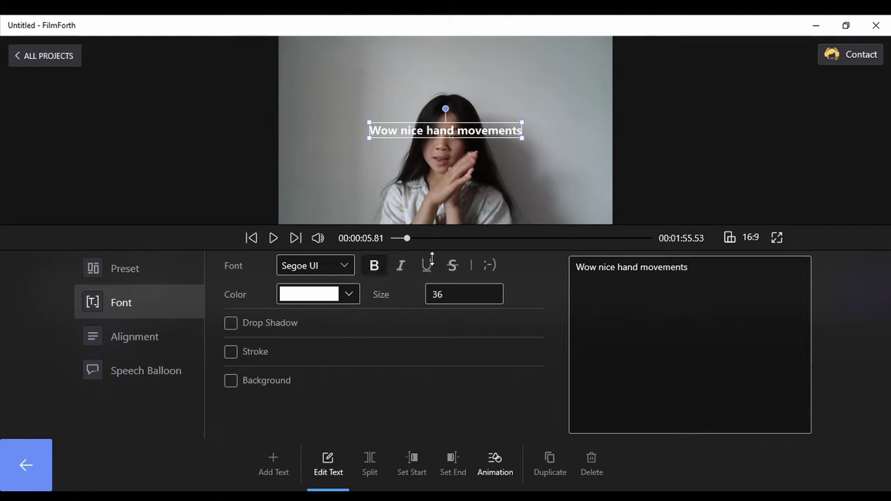
{"action": "left_click", "coordinate": [454, 265]}
{"action": "left_click", "coordinate": [481, 265]}
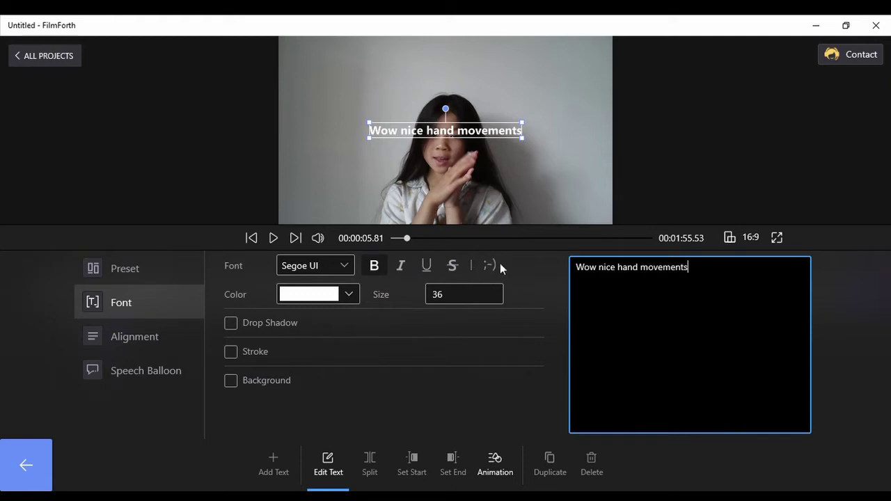
{"action": "type", "text": "😁"}
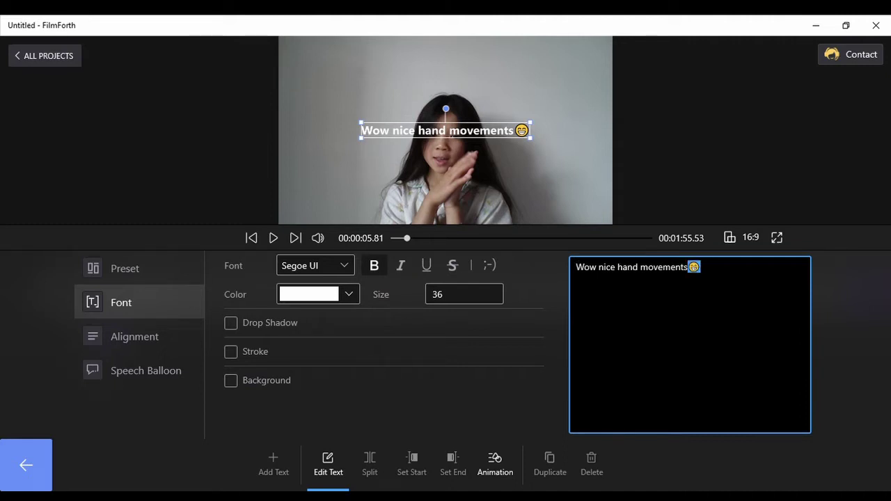
{"action": "type", "text": "😁"}
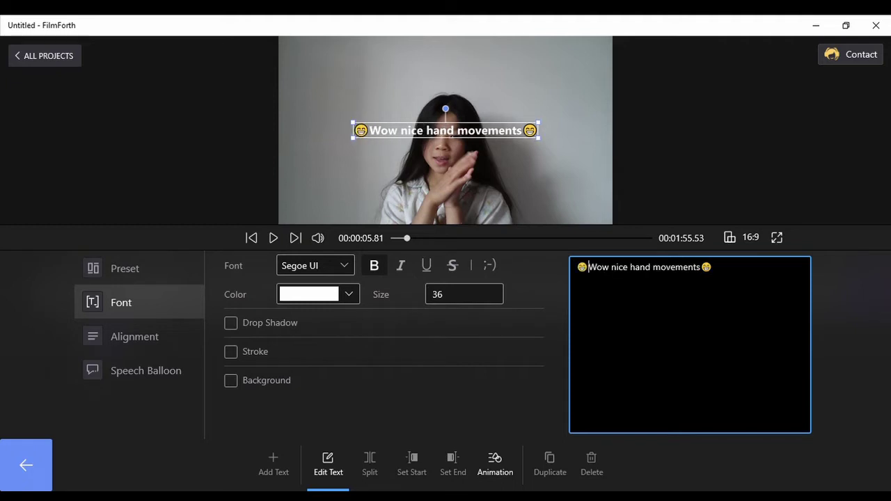
Try font sizes 1000 and 100 on the overlay text.
{"action": "left_click", "coordinate": [455, 296]}
{"action": "type", "text": "10"}
{"action": "key", "text": "Return"}
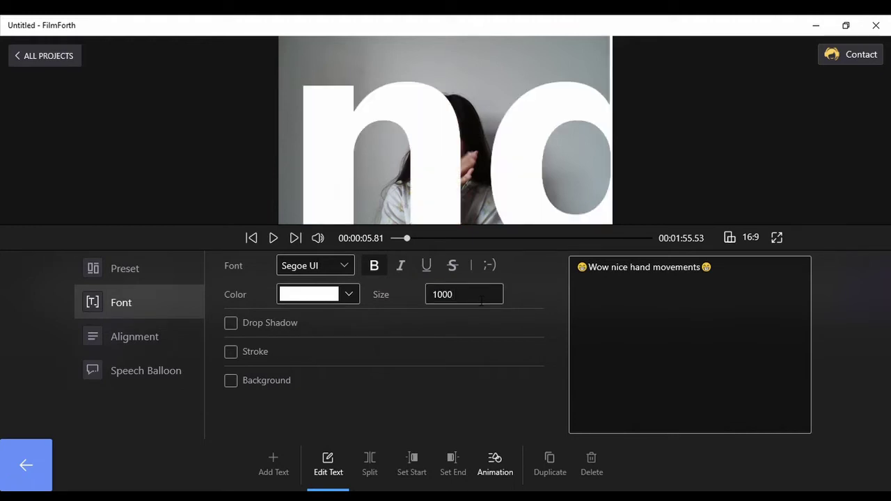
{"action": "left_click", "coordinate": [481, 301]}
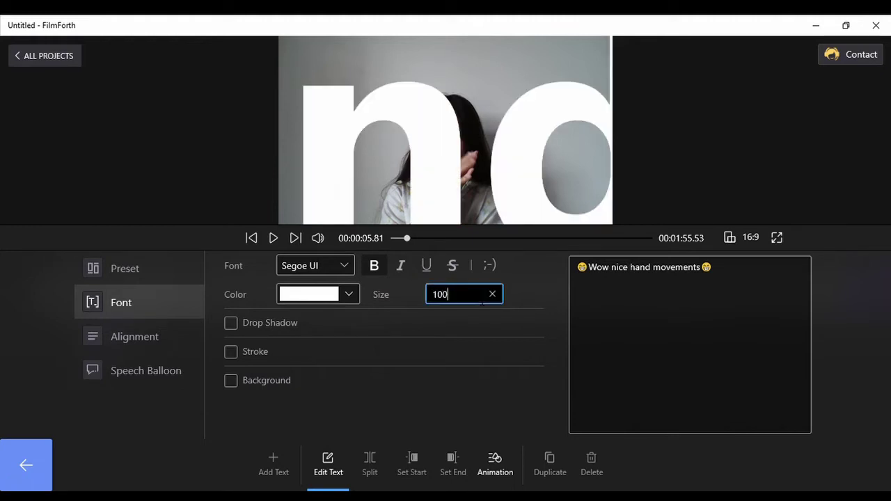
{"action": "key", "text": "Return"}
{"action": "left_click", "coordinate": [451, 293]}
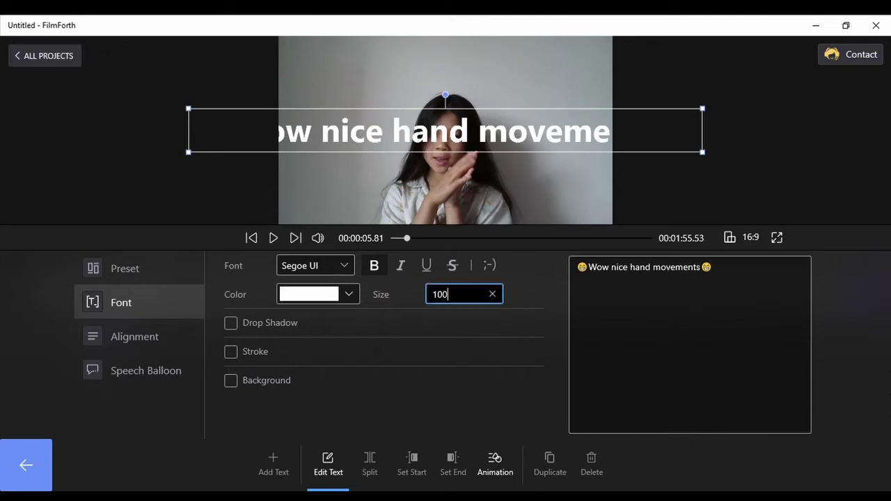
Scale the overlay text down so it fits inside the frame and move it up above the person's face.
{"action": "left_click_drag", "start_coordinate": [195, 159], "coordinate": [437, 148]}
{"action": "left_click_drag", "start_coordinate": [487, 133], "coordinate": [321, 124]}
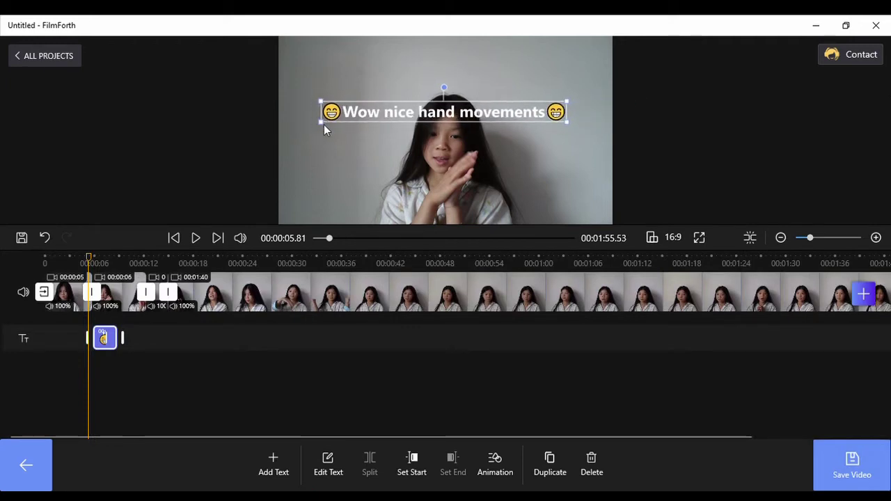
Reopen the overlay's text for editing and add a second line reading "Text".
{"action": "left_click", "coordinate": [328, 465]}
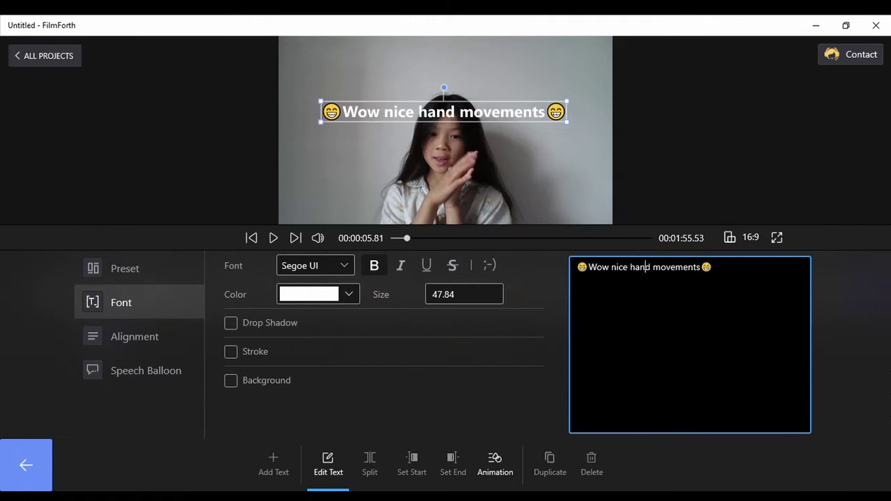
{"action": "key", "text": "Return"}
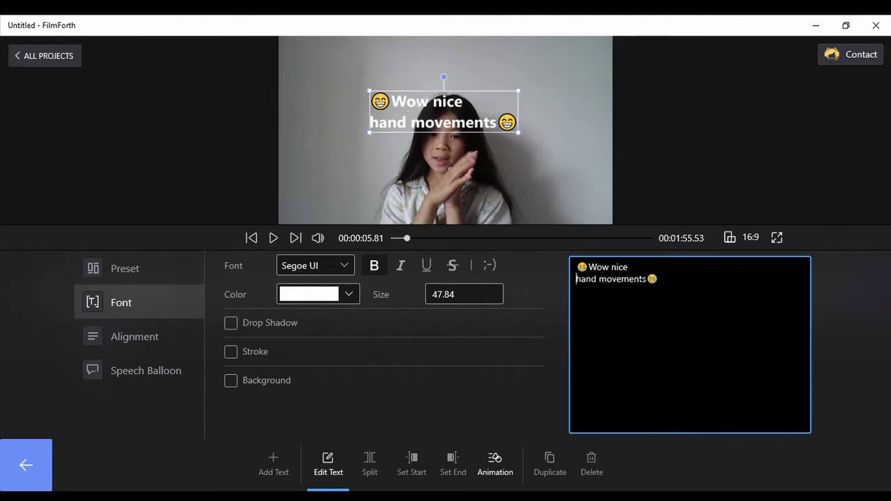
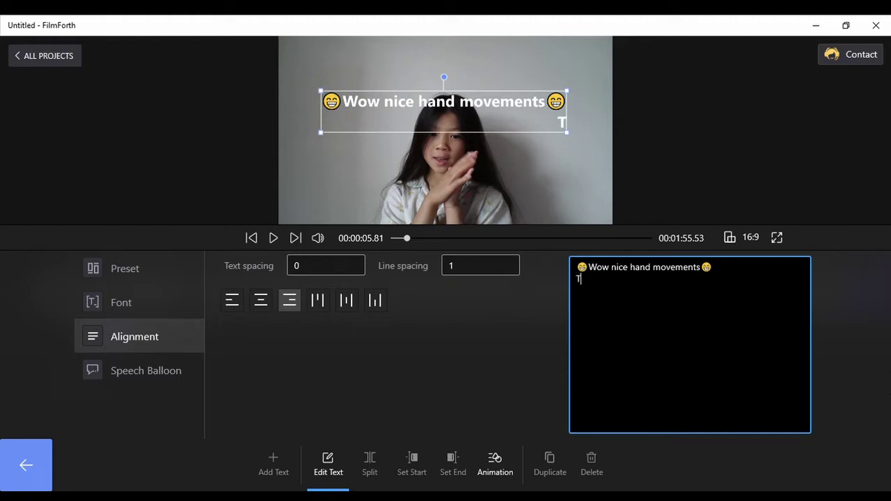
{"action": "type", "text": "xt"}
{"action": "key", "text": "BackSpace"}
{"action": "key", "text": "BackSpace"}
{"action": "key", "text": "BackSpace"}
{"action": "type", "text": "Text"}
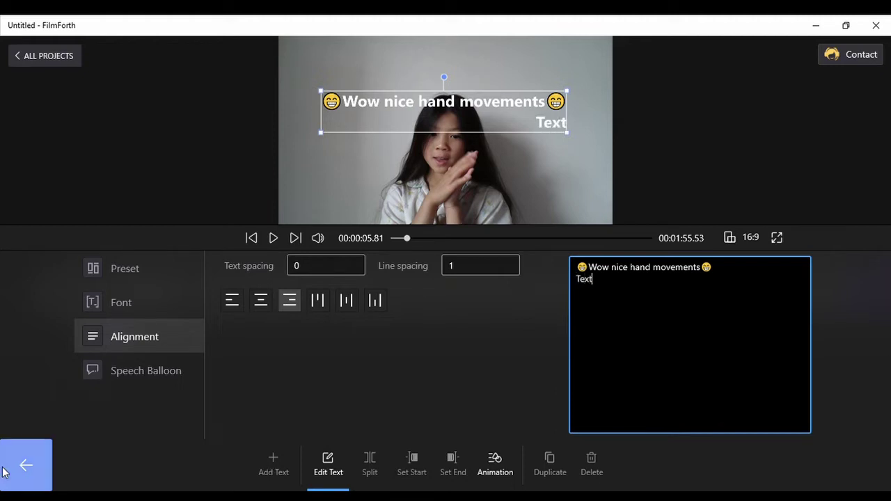
Try the centred, vertical and left text alignments on the two-line overlay, ending on horizontal centre alignment.
{"action": "left_click", "coordinate": [260, 301]}
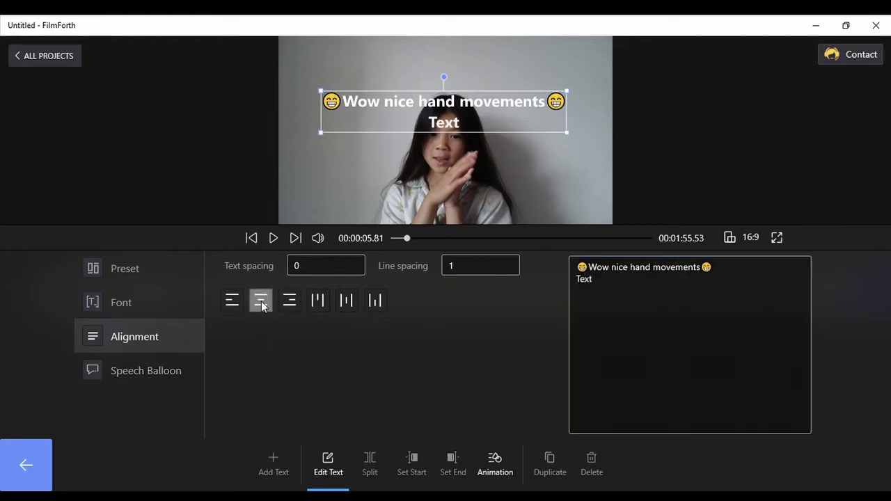
{"action": "left_click", "coordinate": [318, 301]}
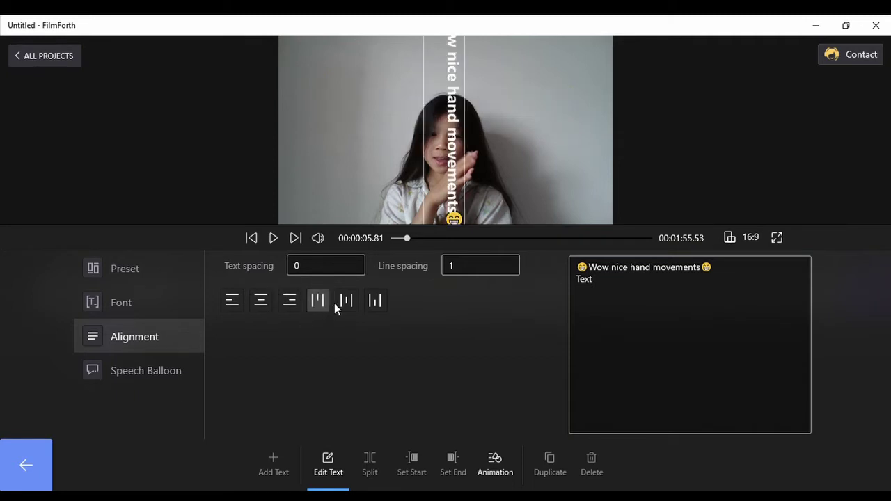
{"action": "left_click", "coordinate": [341, 303]}
{"action": "left_click", "coordinate": [370, 303]}
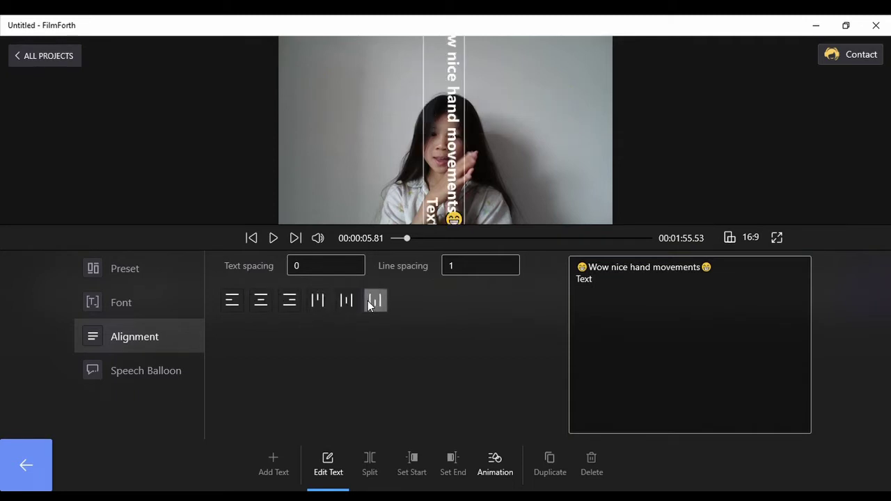
{"action": "left_click", "coordinate": [232, 300]}
{"action": "left_click", "coordinate": [261, 301]}
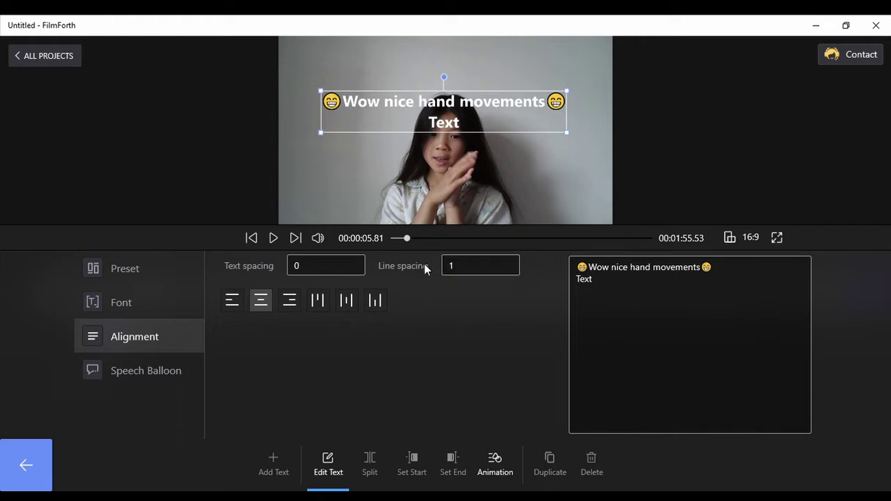
Try text spacing values of 5 and 1 on the overlay, and set the spacing back to 0.
{"action": "left_click", "coordinate": [323, 265]}
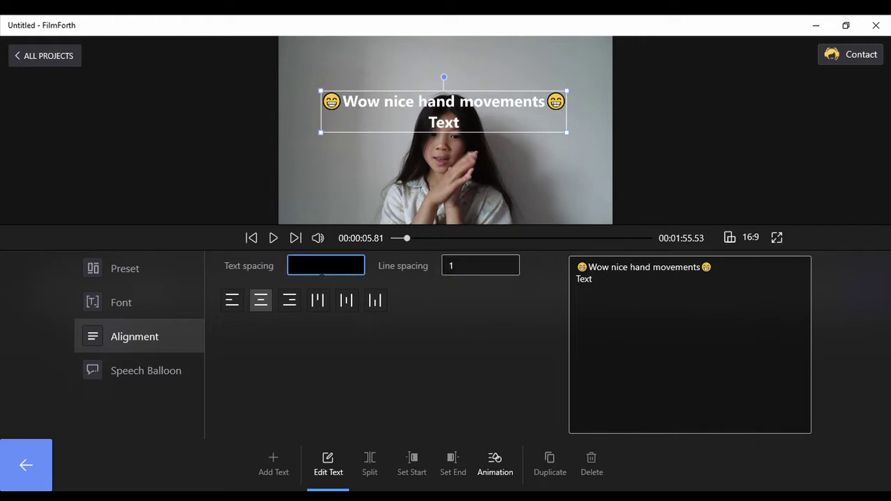
{"action": "type", "text": "5"}
{"action": "key", "text": "Return"}
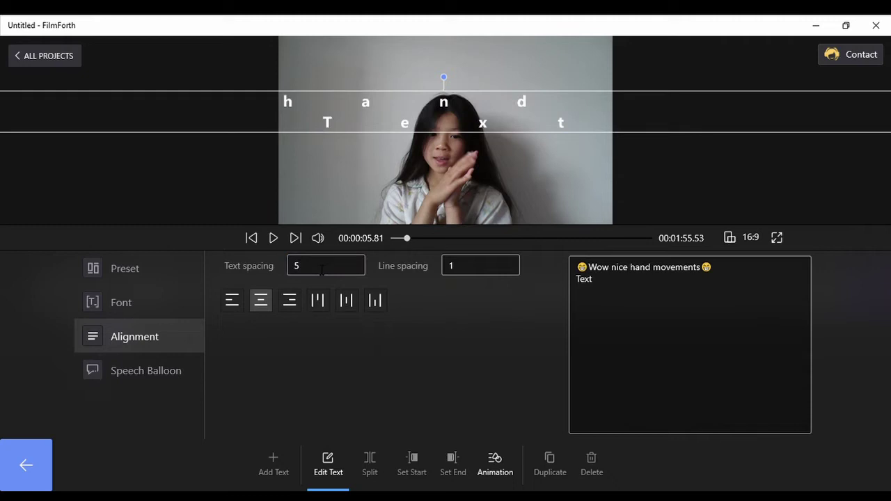
{"action": "left_click", "coordinate": [322, 270]}
{"action": "type", "text": "1"}
{"action": "key", "text": "Return"}
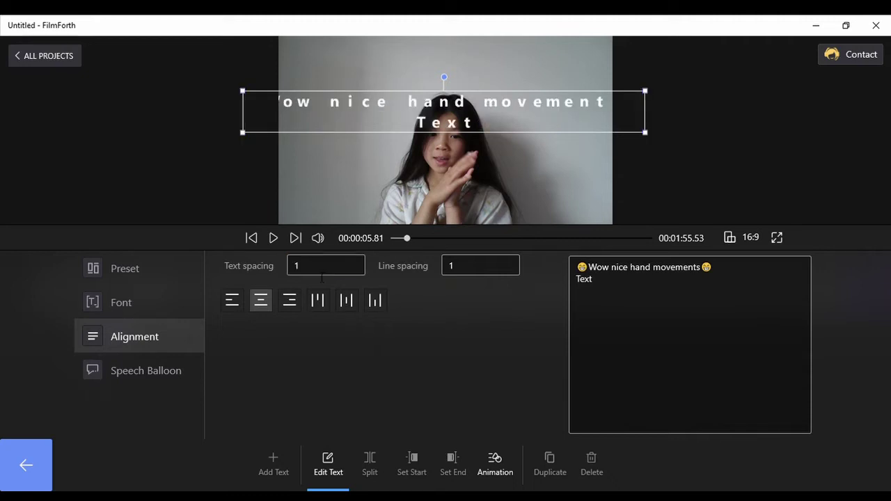
{"action": "left_click", "coordinate": [314, 273]}
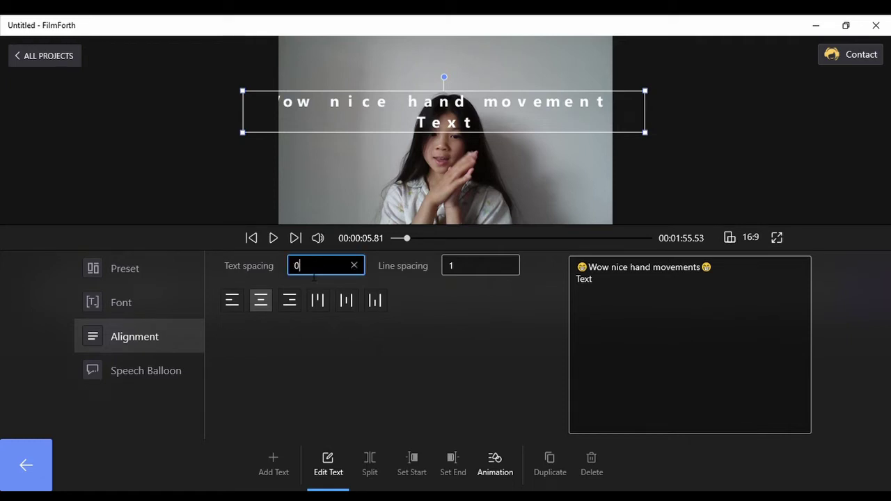
{"action": "key", "text": "Return"}
Try a line spacing of 5 on the overlay text, and return it to 1.
{"action": "left_click", "coordinate": [449, 267]}
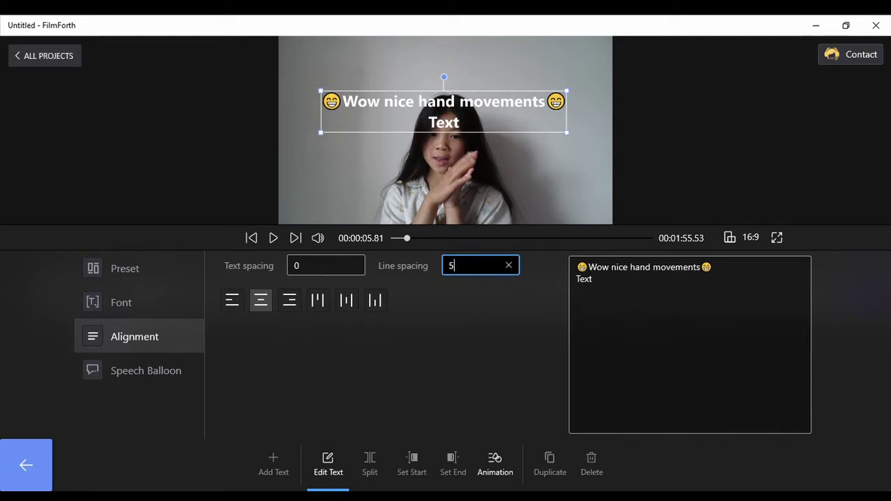
{"action": "key", "text": "Return"}
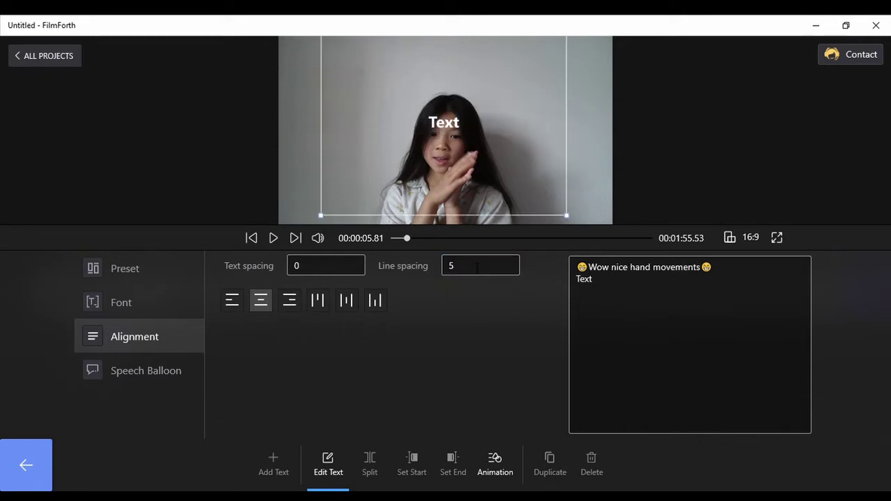
{"action": "left_click", "coordinate": [477, 267]}
{"action": "key", "text": "BackSpace"}
{"action": "type", "text": "1"}
{"action": "key", "text": "Return"}
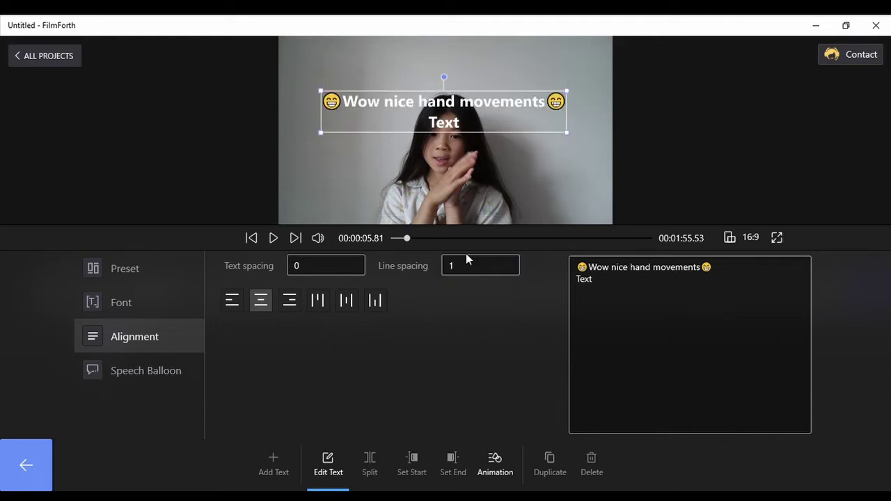
{"action": "left_click", "coordinate": [466, 263]}
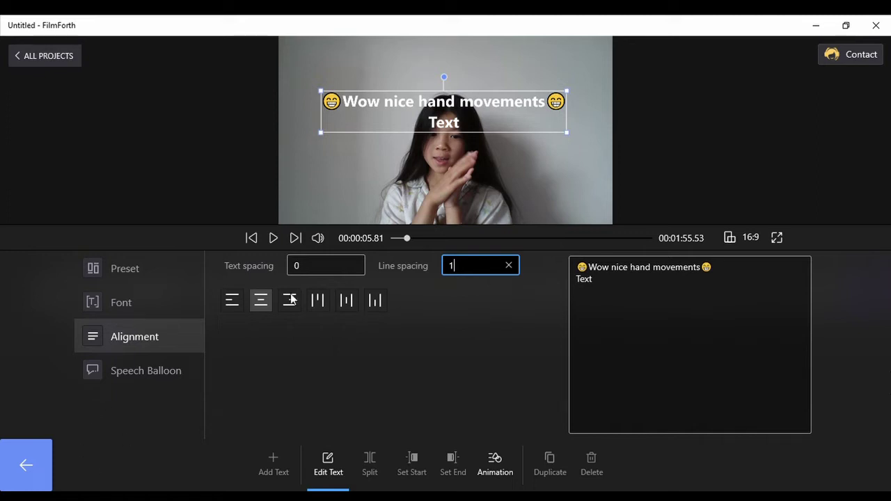
Try the blue, green, white and dark speech balloons behind the overlay text, and set the balloon back to None.
{"action": "left_click", "coordinate": [138, 311]}
{"action": "left_click", "coordinate": [147, 345]}
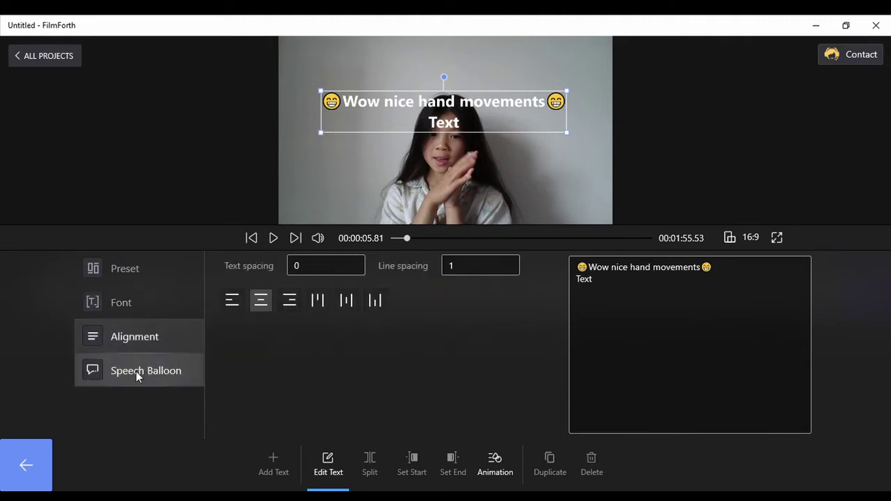
{"action": "left_click", "coordinate": [136, 371]}
{"action": "left_click", "coordinate": [308, 295]}
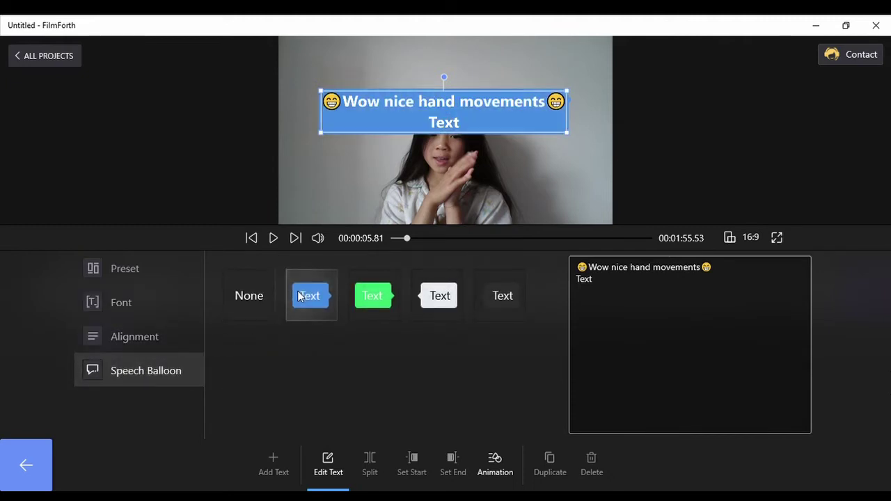
{"action": "left_click", "coordinate": [397, 300]}
{"action": "left_click", "coordinate": [435, 300]}
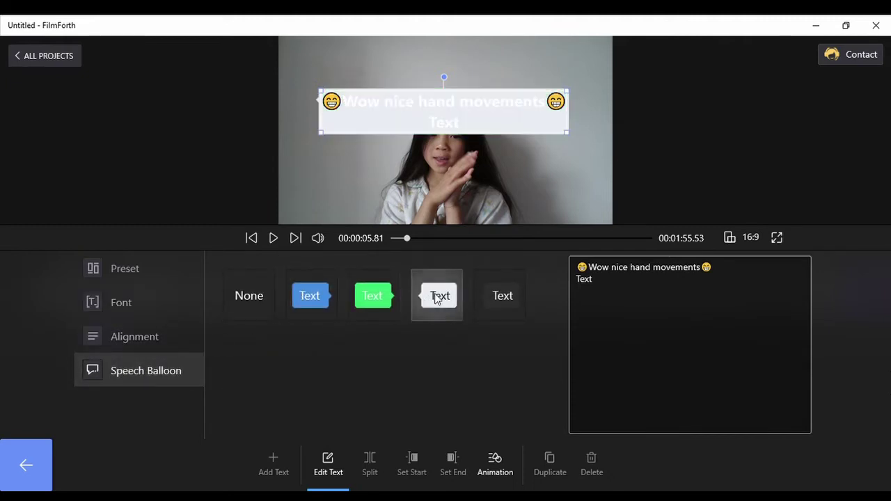
{"action": "left_click", "coordinate": [508, 305]}
{"action": "left_click", "coordinate": [249, 321]}
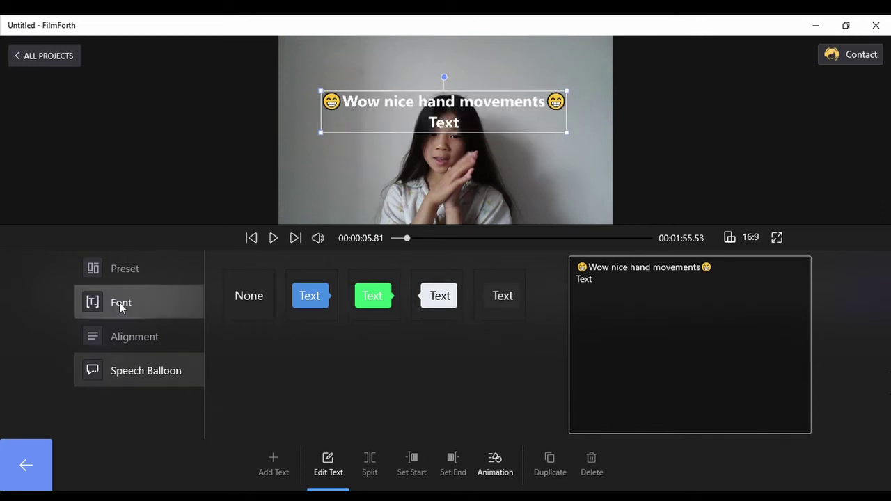
Compare several text presets on the overlay and apply the white handwritten Architects Daughter preset.
{"action": "left_click", "coordinate": [137, 285]}
{"action": "left_click", "coordinate": [279, 289]}
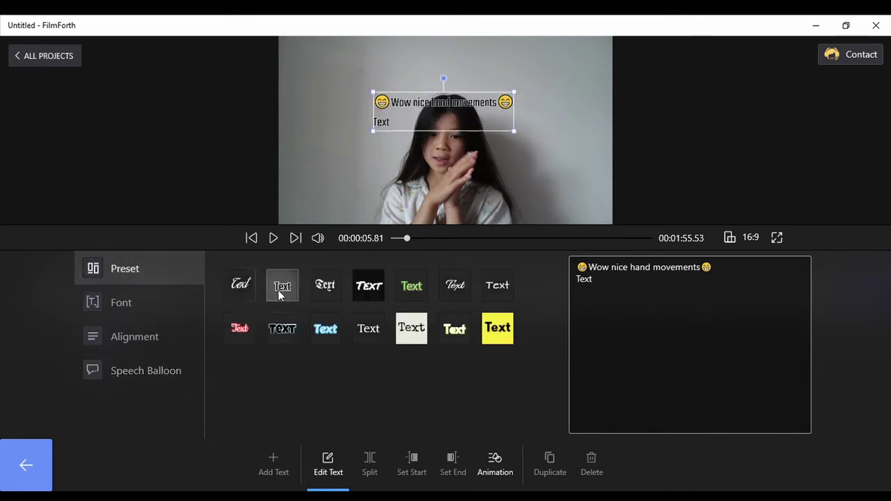
{"action": "left_click", "coordinate": [243, 287]}
{"action": "left_click", "coordinate": [241, 321]}
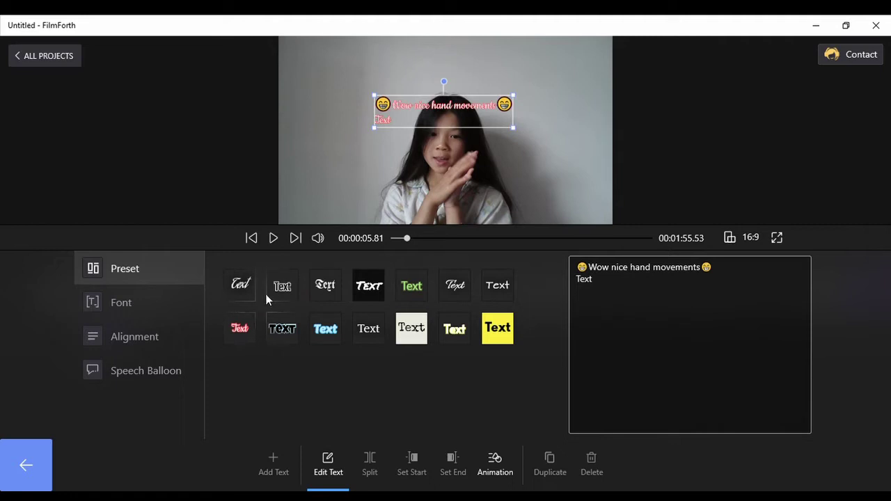
{"action": "left_click", "coordinate": [274, 316]}
{"action": "left_click", "coordinate": [319, 314]}
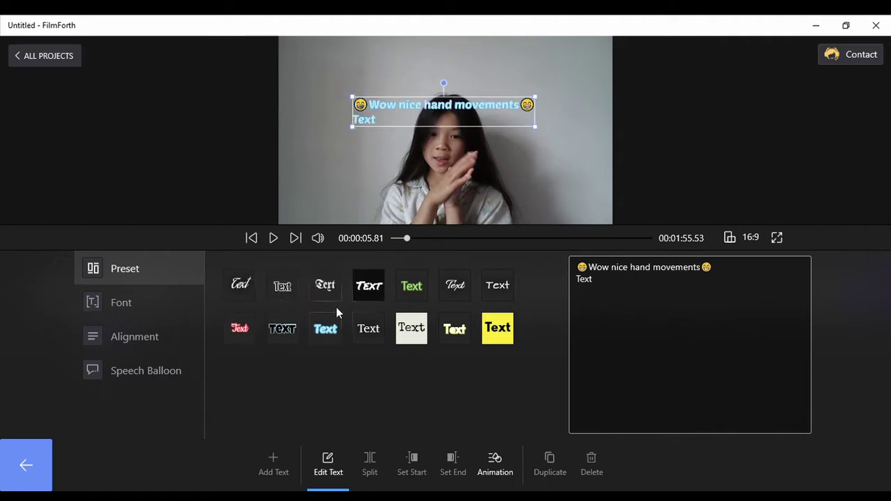
{"action": "left_click", "coordinate": [371, 296]}
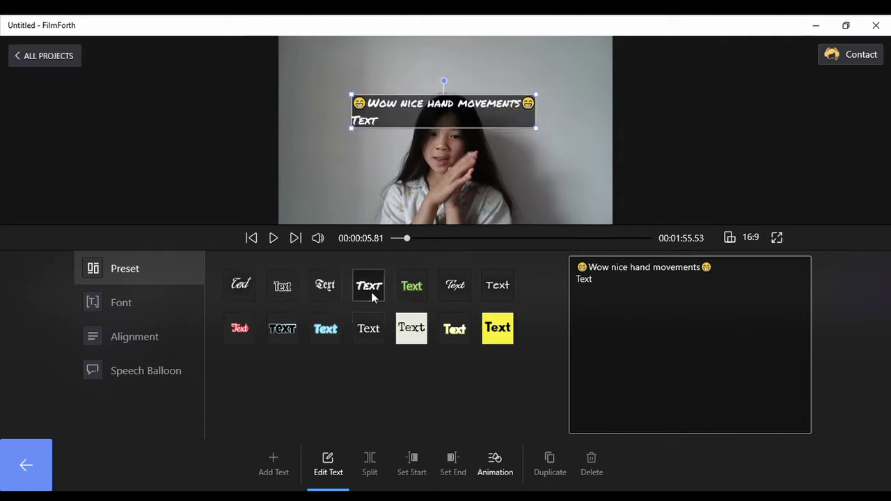
{"action": "left_click", "coordinate": [334, 294]}
{"action": "left_click", "coordinate": [274, 295]}
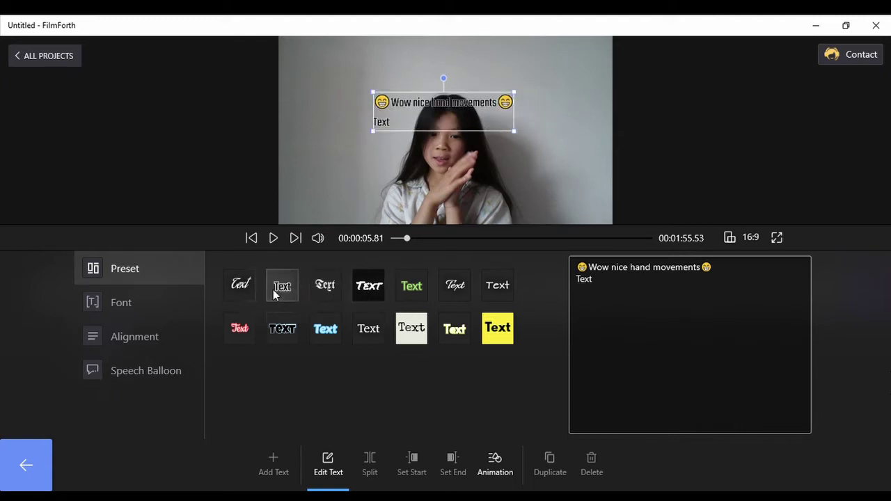
{"action": "left_click", "coordinate": [454, 284]}
{"action": "left_click", "coordinate": [489, 293]}
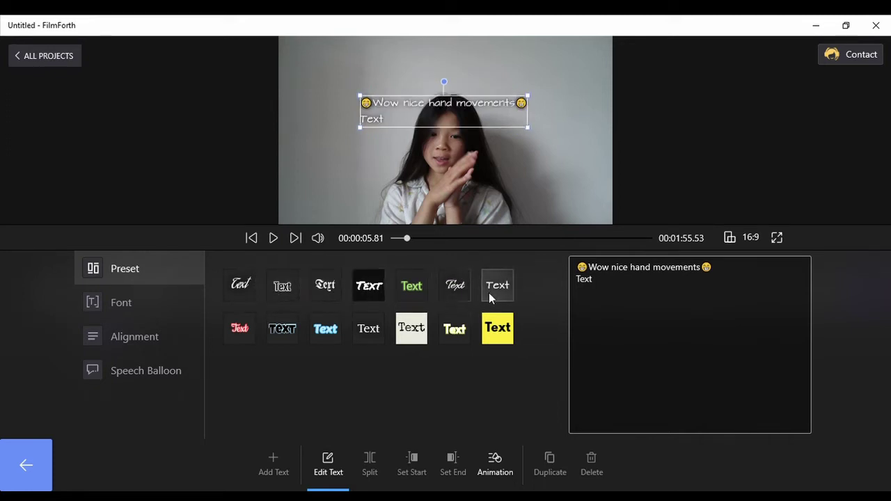
Turn off the drop shadow on the overlay text.
{"action": "left_click", "coordinate": [121, 304]}
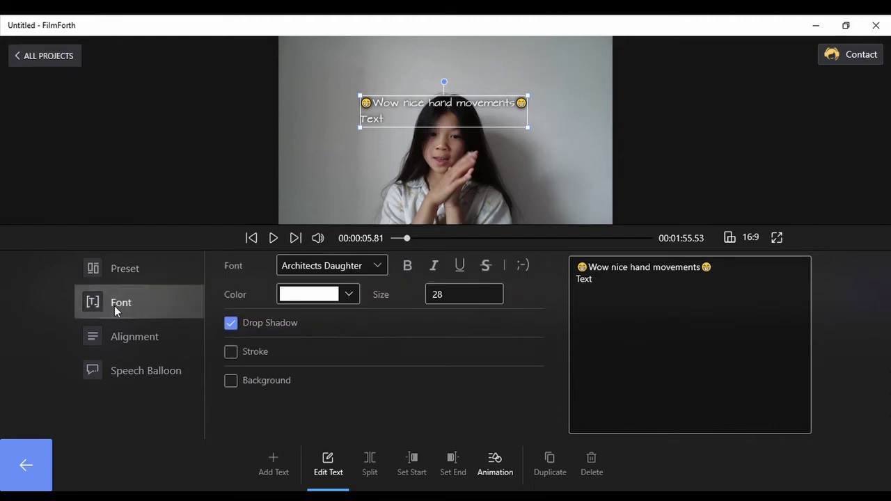
{"action": "left_click", "coordinate": [240, 326]}
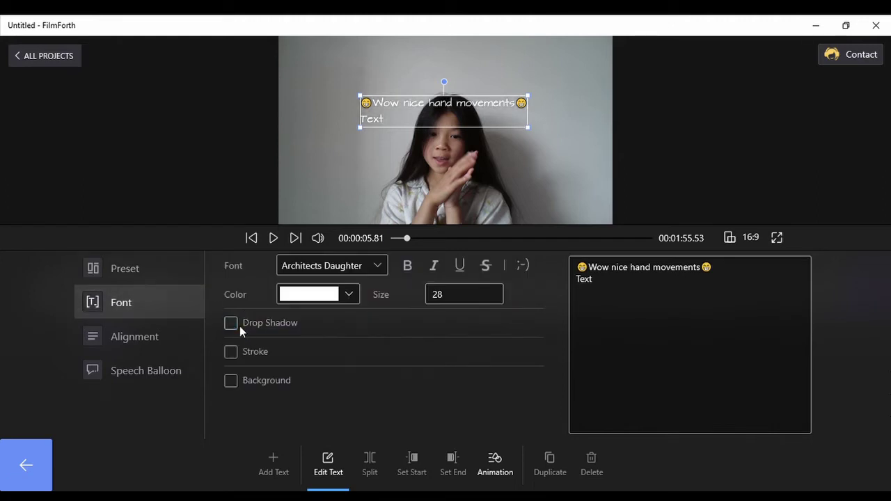
{"action": "left_click", "coordinate": [239, 326]}
Centre-align the two lines of the overlay text and reopen its font settings.
{"action": "left_click", "coordinate": [144, 333]}
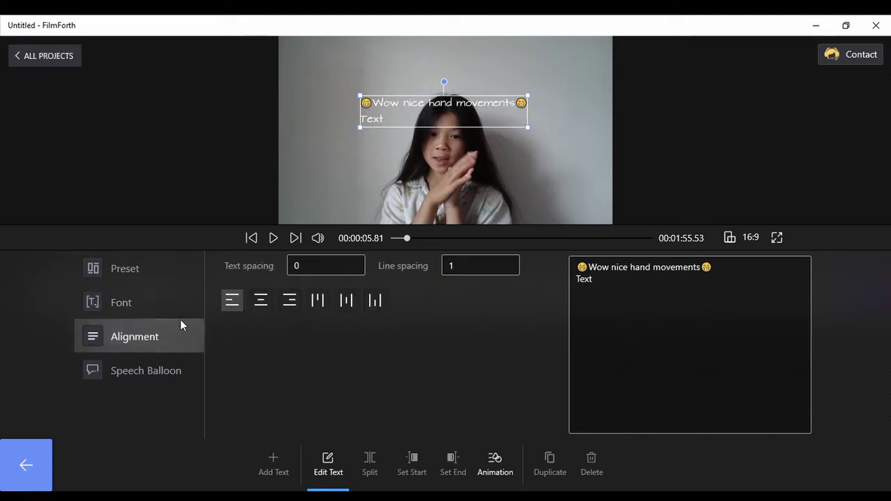
{"action": "left_click", "coordinate": [260, 300]}
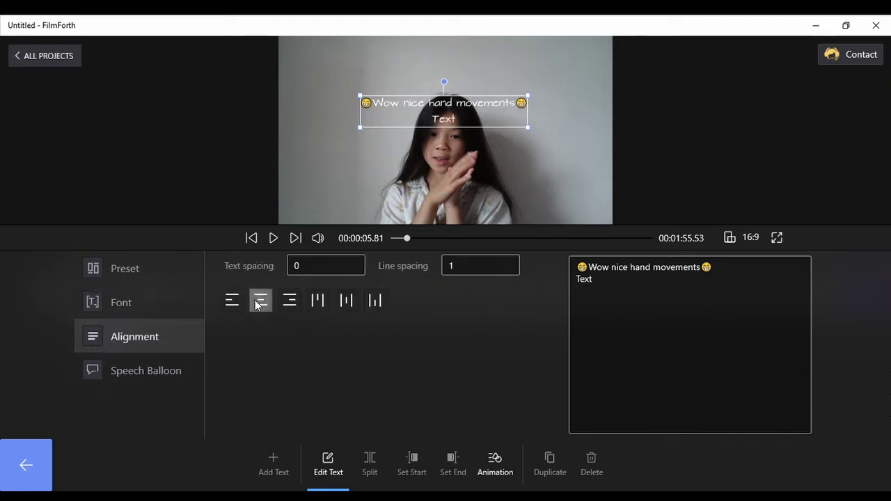
{"action": "left_click", "coordinate": [187, 309]}
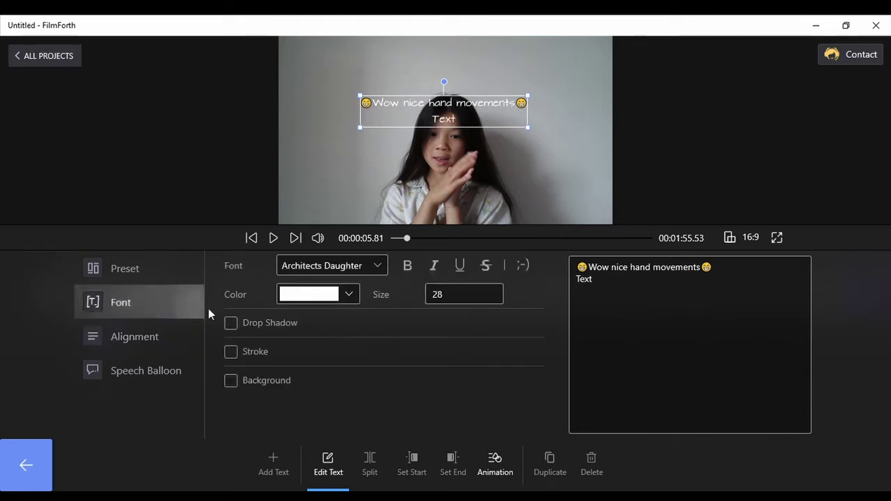
Set the overlay text's color to black and close the text editor.
{"action": "left_click", "coordinate": [324, 300]}
{"action": "left_click_drag", "start_coordinate": [150, 335], "coordinate": [53, 380]}
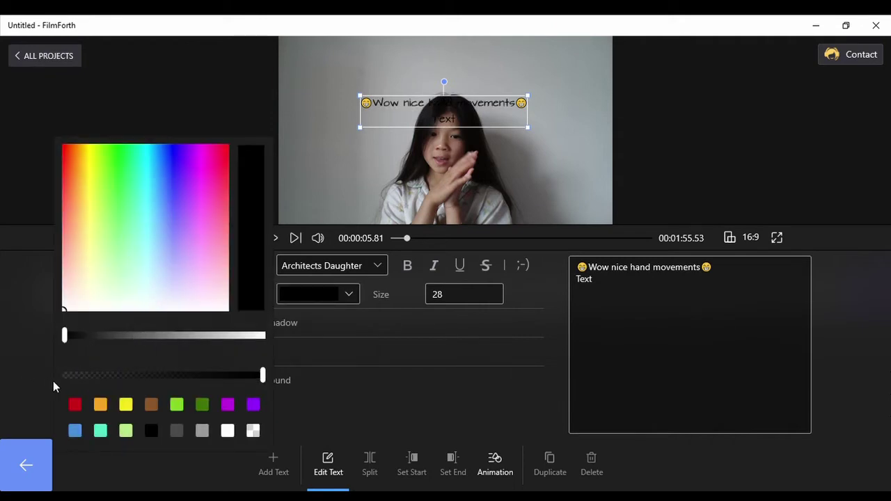
{"action": "left_click", "coordinate": [45, 456]}
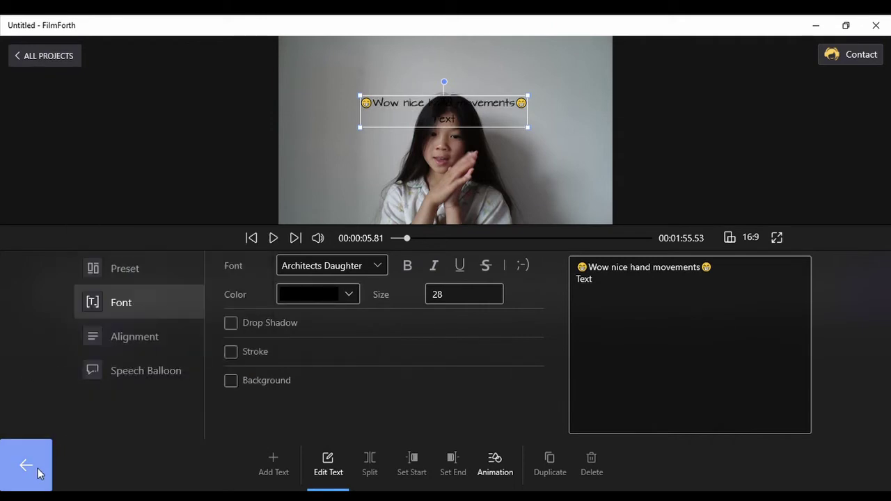
{"action": "left_click", "coordinate": [38, 471]}
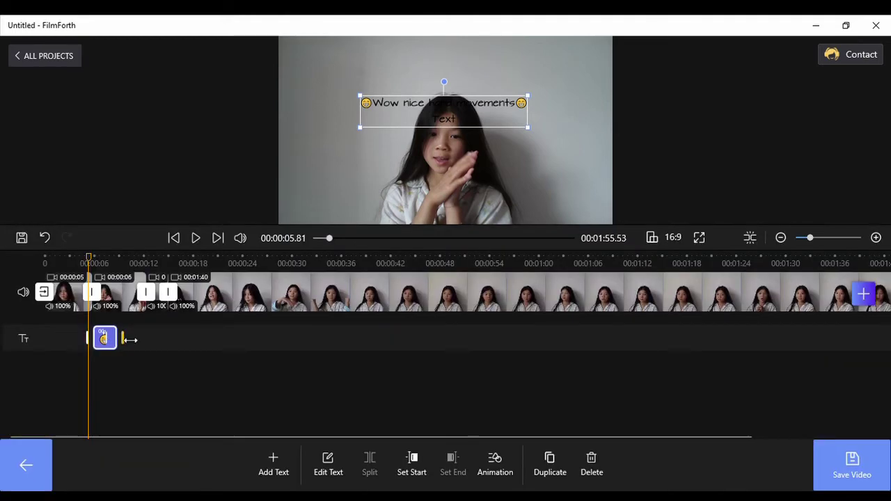
Extend the text overlay to about 6 seconds so it ends with the second clip, and play the section.
{"action": "left_click_drag", "start_coordinate": [129, 339], "coordinate": [151, 339]}
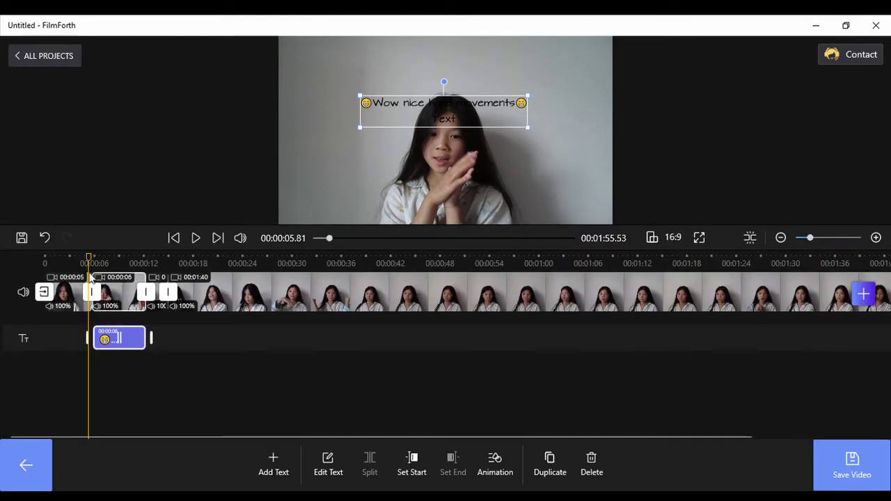
{"action": "left_click", "coordinate": [194, 239]}
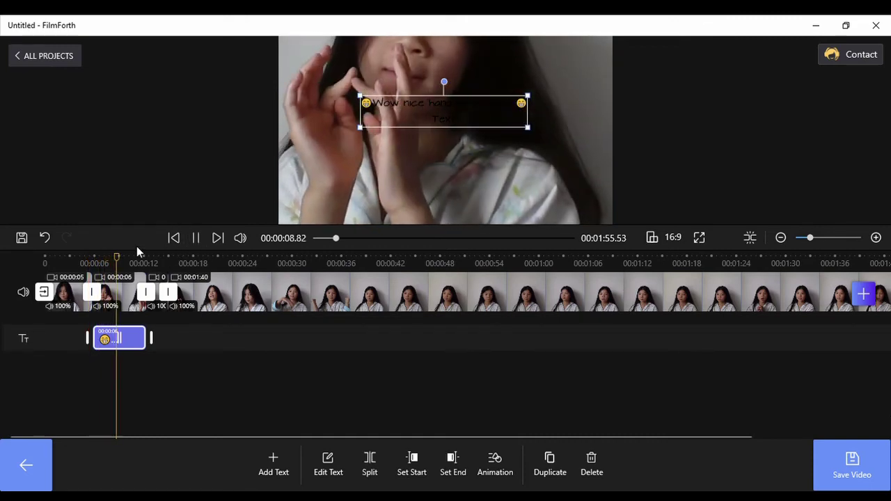
{"action": "left_click", "coordinate": [196, 238]}
Set the overlay text's color back to white and close the text editor.
{"action": "left_click", "coordinate": [328, 462]}
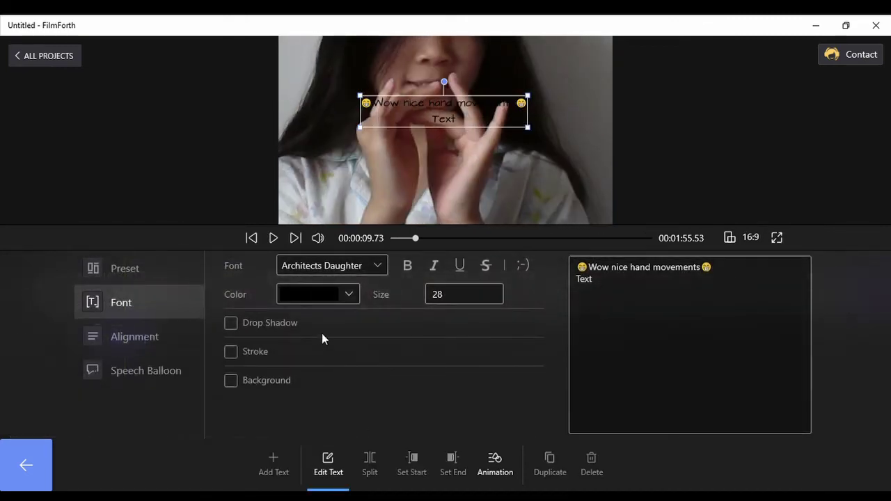
{"action": "left_click", "coordinate": [318, 295]}
{"action": "left_click_drag", "start_coordinate": [209, 337], "coordinate": [307, 340]}
{"action": "left_click", "coordinate": [9, 454]}
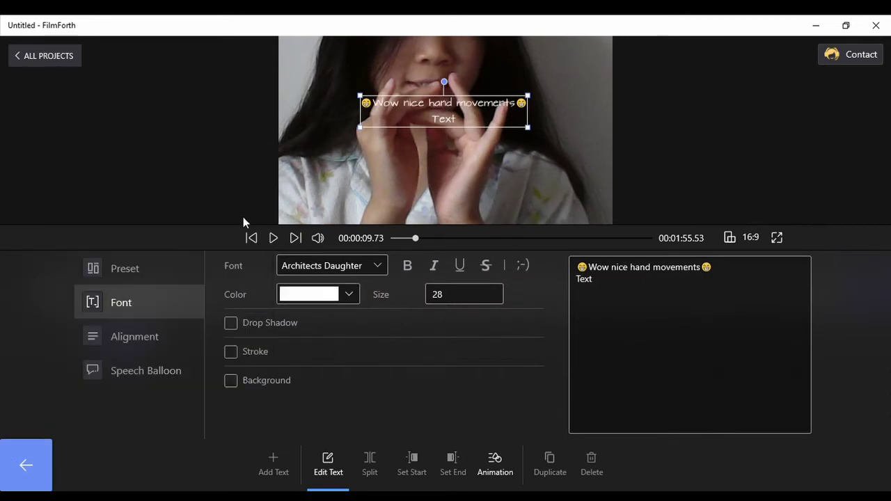
{"action": "left_click", "coordinate": [26, 465]}
Play back the second clip from just before the text overlay starts to check the text.
{"action": "left_click", "coordinate": [84, 263]}
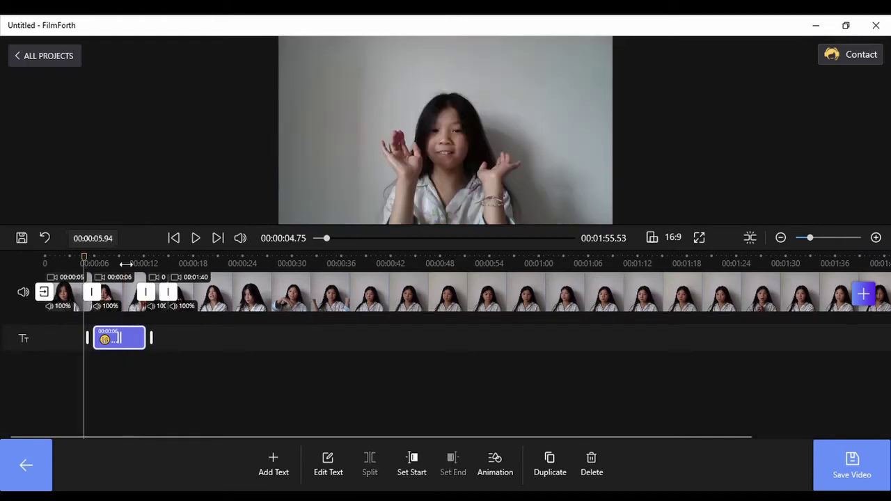
{"action": "left_click", "coordinate": [196, 238]}
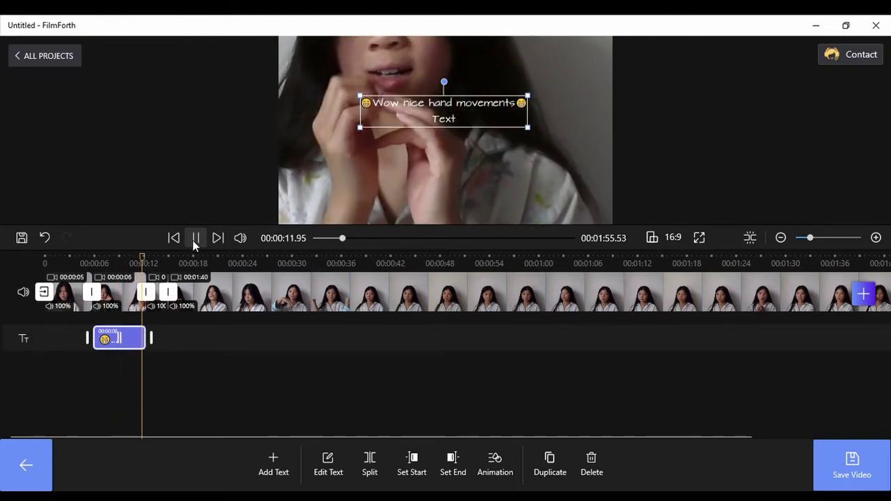
{"action": "left_click", "coordinate": [195, 238]}
{"action": "left_click", "coordinate": [84, 263]}
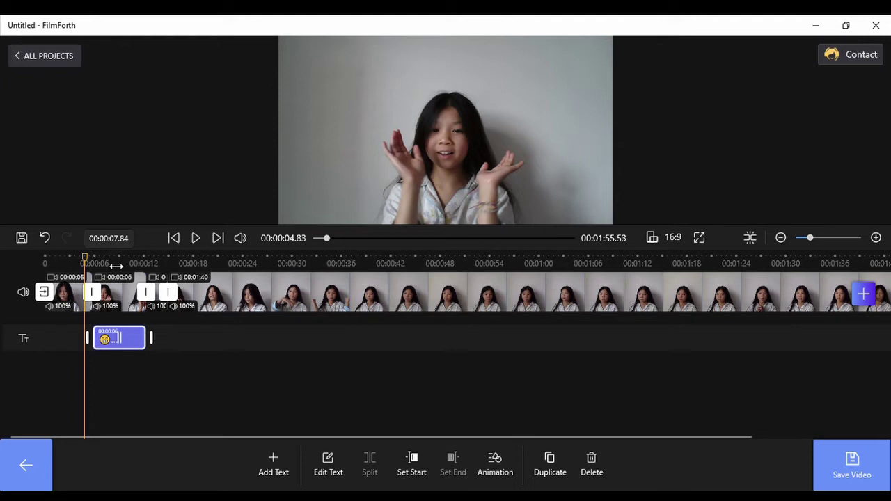
Try the Glitch, 1977 and Brannan effects on the second video clip.
{"action": "key", "text": "Escape"}
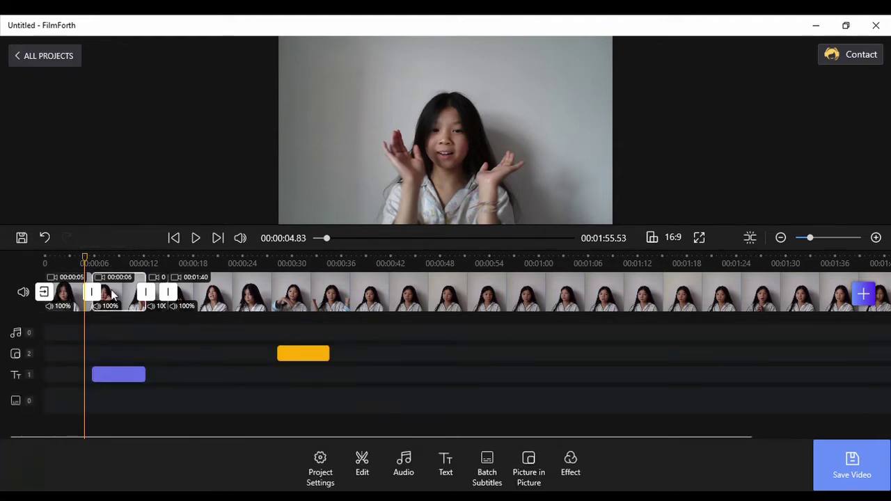
{"action": "left_click", "coordinate": [119, 295]}
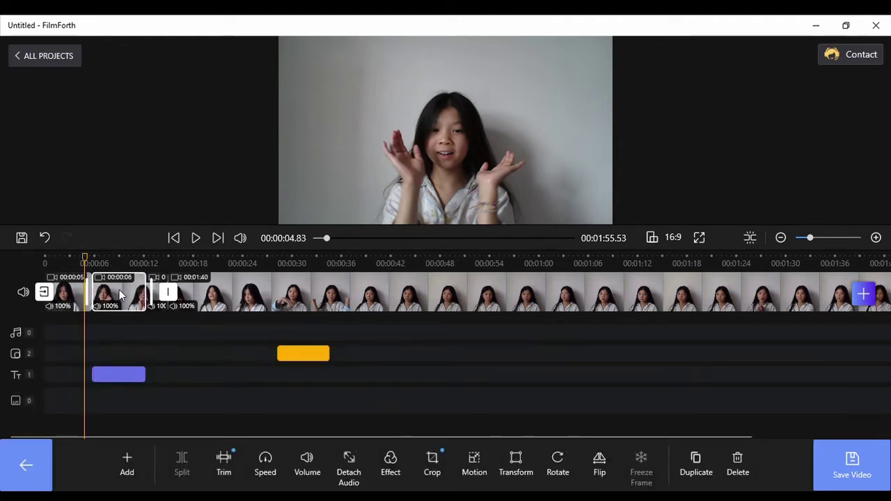
{"action": "left_click", "coordinate": [390, 462]}
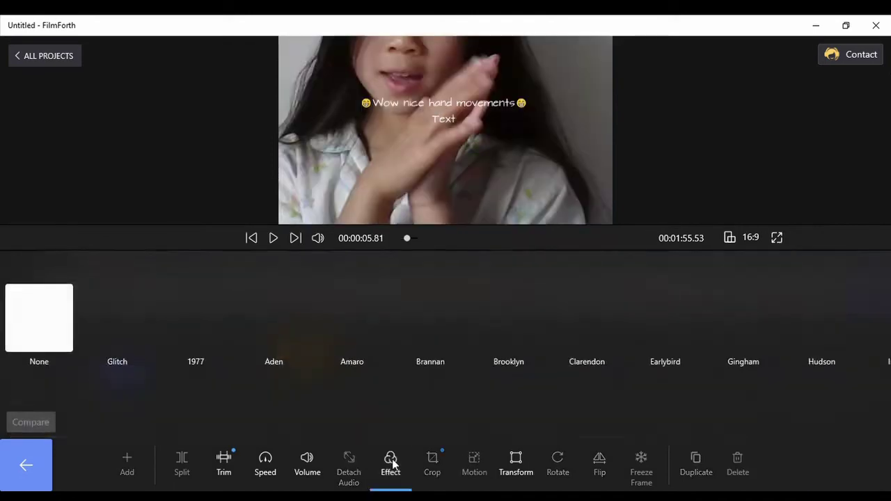
{"action": "left_click", "coordinate": [104, 313]}
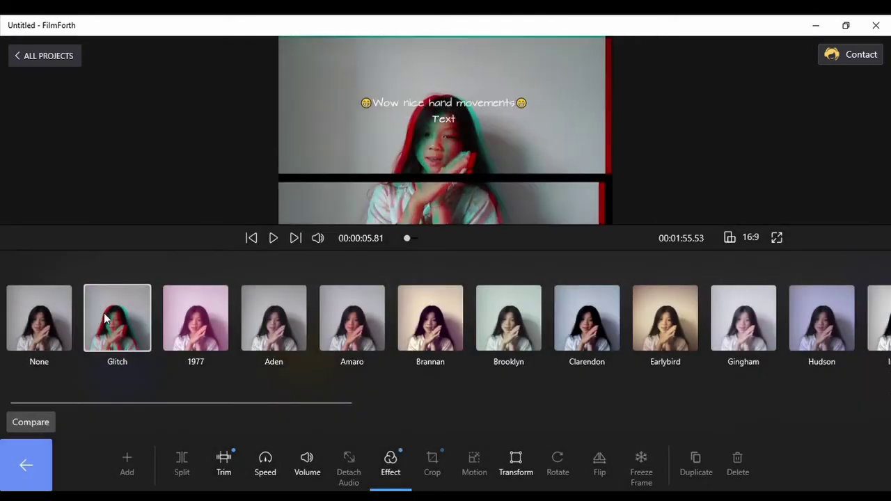
{"action": "left_click", "coordinate": [206, 321]}
{"action": "left_click", "coordinate": [436, 319]}
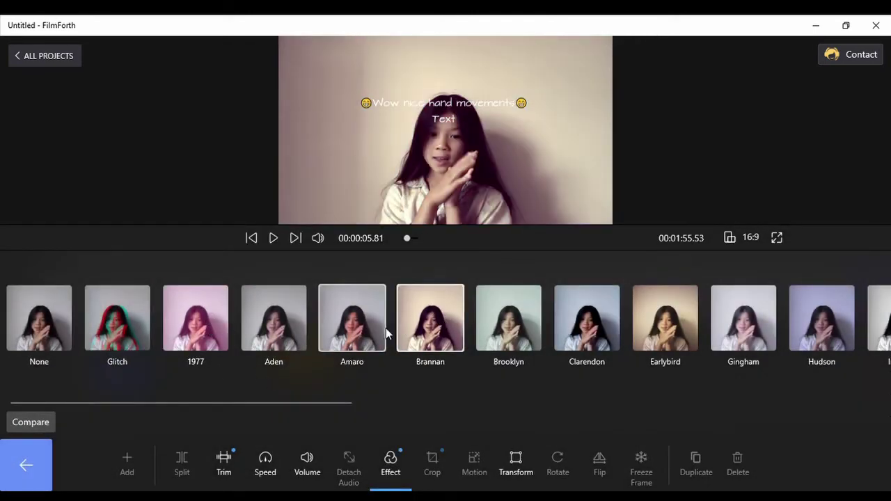
Apply the black-and-white Inkwell effect to the second clip and play the clip back.
{"action": "left_click_drag", "start_coordinate": [316, 404], "coordinate": [528, 401]}
{"action": "left_click", "coordinate": [449, 331]}
{"action": "left_click", "coordinate": [710, 318]}
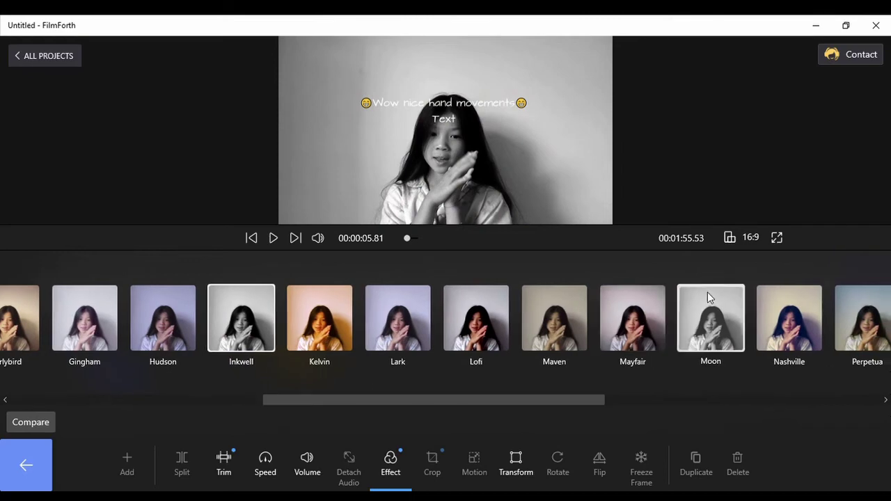
{"action": "left_click", "coordinate": [241, 319]}
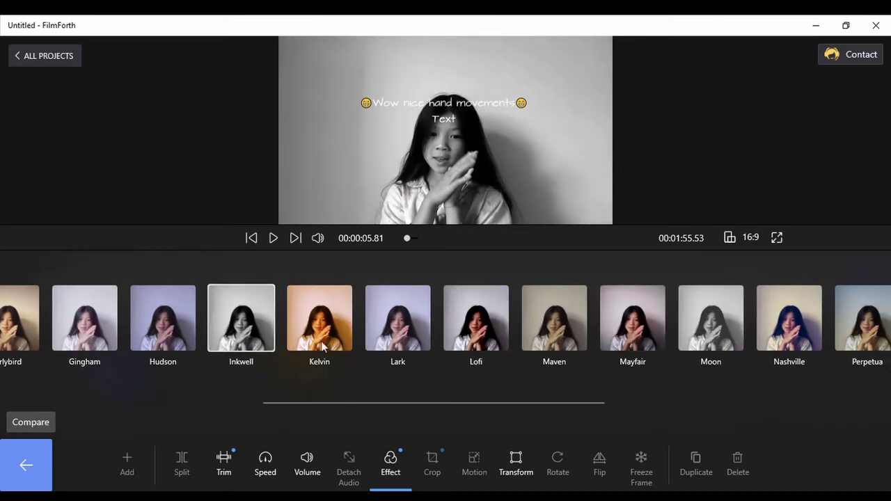
{"action": "left_click", "coordinate": [32, 468]}
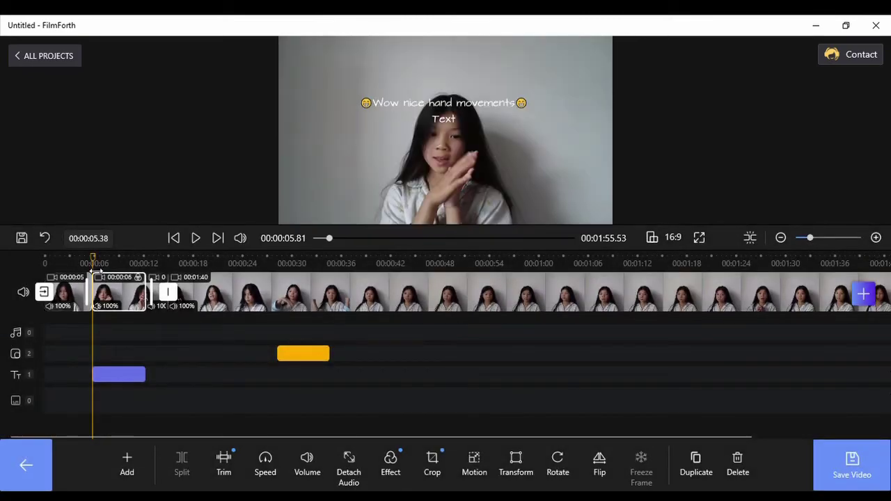
{"action": "left_click", "coordinate": [196, 238]}
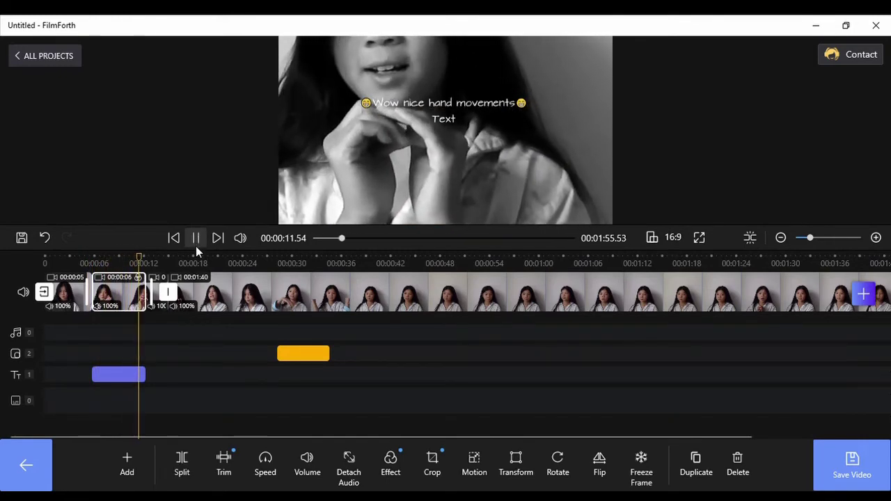
{"action": "left_click", "coordinate": [196, 243]}
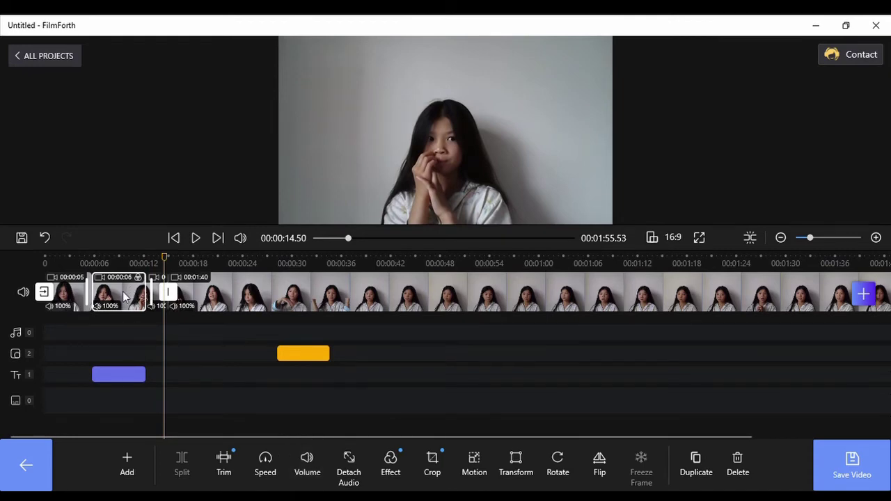
Mute the second clip by setting its volume to 0%, and play the clip back.
{"action": "left_click", "coordinate": [304, 473]}
{"action": "left_click_drag", "start_coordinate": [718, 312], "coordinate": [451, 372]}
{"action": "left_click_drag", "start_coordinate": [467, 325], "coordinate": [167, 315]}
{"action": "left_click", "coordinate": [39, 456]}
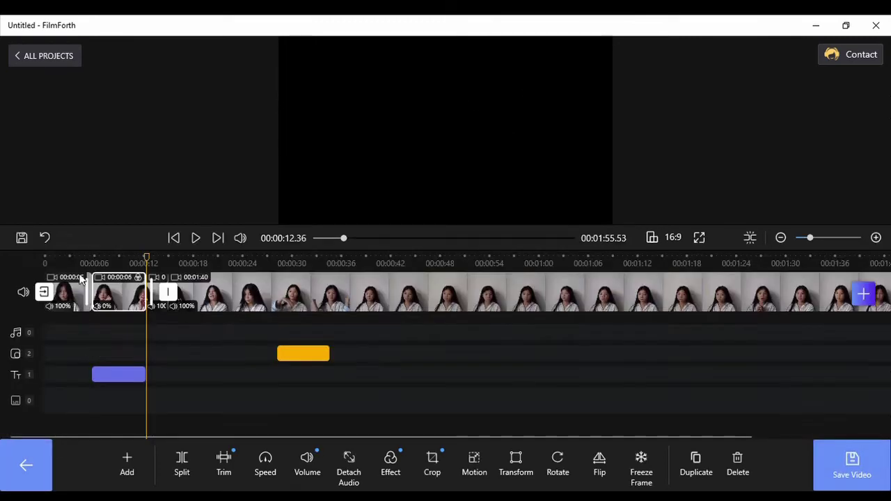
{"action": "left_click", "coordinate": [83, 296]}
{"action": "left_click", "coordinate": [195, 237]}
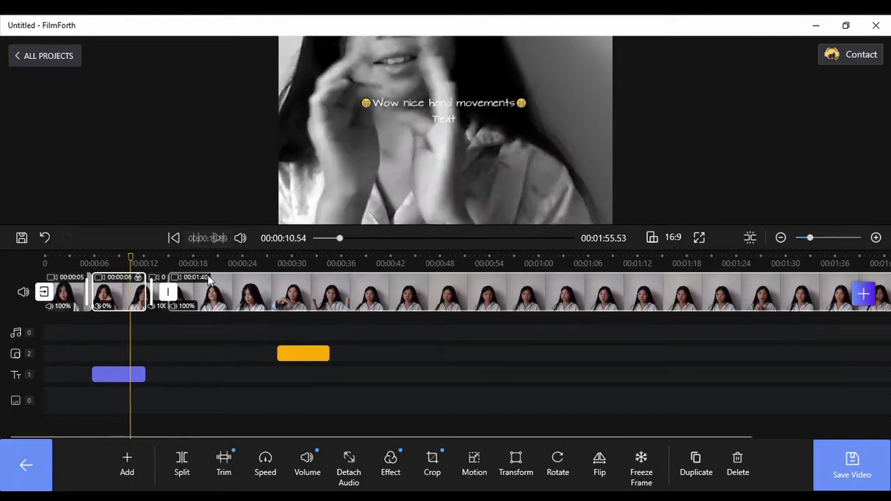
Delete the leftover second line "Text" from the text overlay so only "Wow nice hand movements" with its emojis remains.
{"action": "left_click", "coordinate": [300, 409]}
{"action": "left_click", "coordinate": [118, 374]}
{"action": "left_click", "coordinate": [134, 349]}
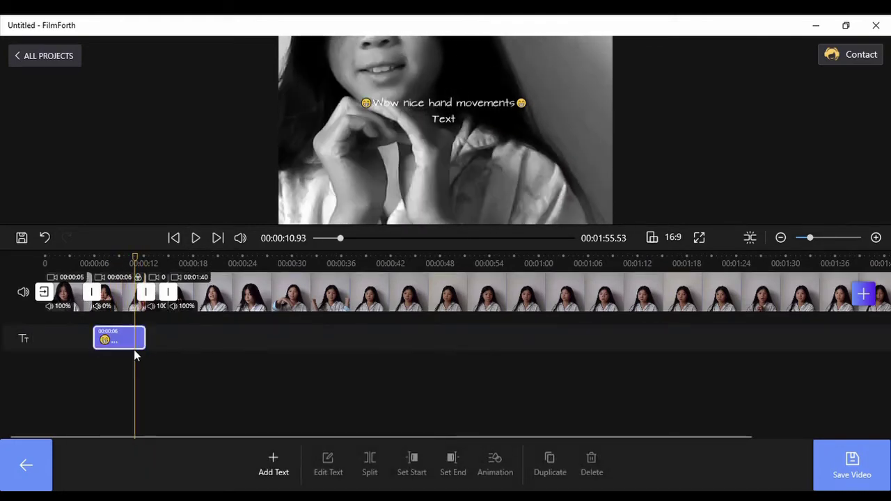
{"action": "left_click", "coordinate": [333, 460]}
{"action": "key", "text": "BackSpace"}
{"action": "key", "text": "BackSpace"}
{"action": "key", "text": "BackSpace"}
{"action": "key", "text": "BackSpace"}
{"action": "key", "text": "BackSpace"}
{"action": "left_click", "coordinate": [14, 453]}
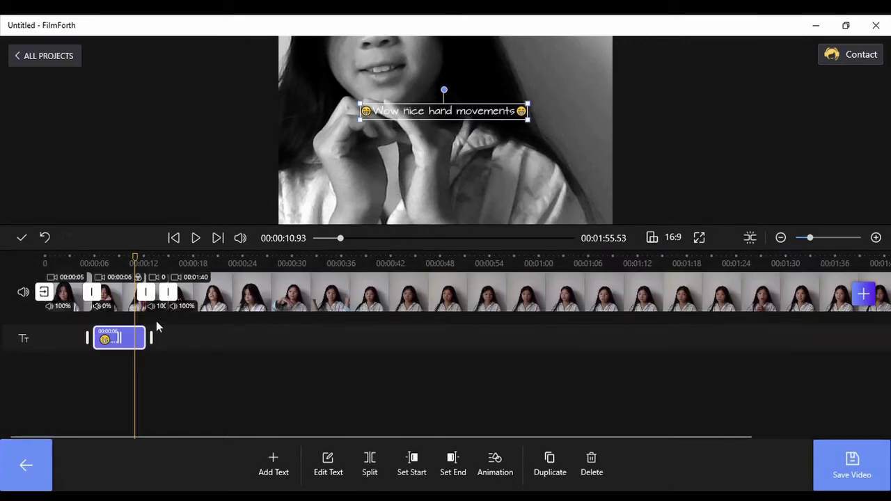
Play back the second clip to check the shortened text overlay, the effect and the muted sound.
{"action": "left_click", "coordinate": [83, 278]}
{"action": "left_click", "coordinate": [193, 238]}
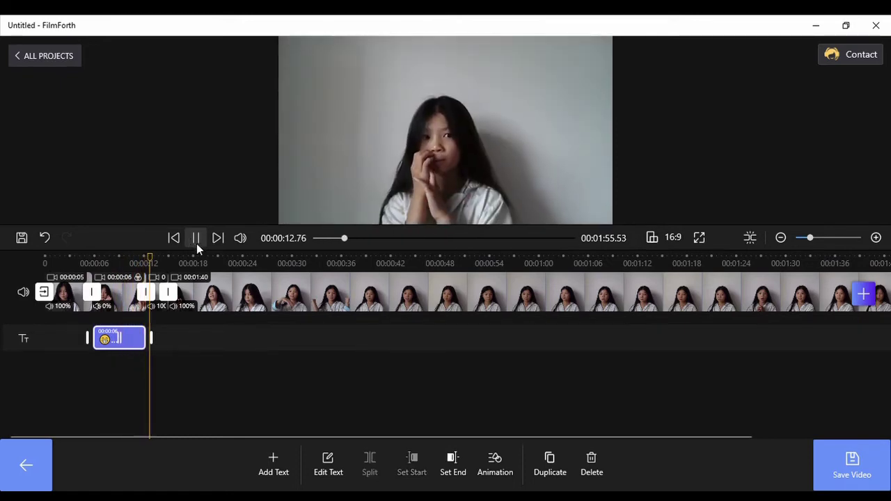
{"action": "left_click", "coordinate": [197, 245]}
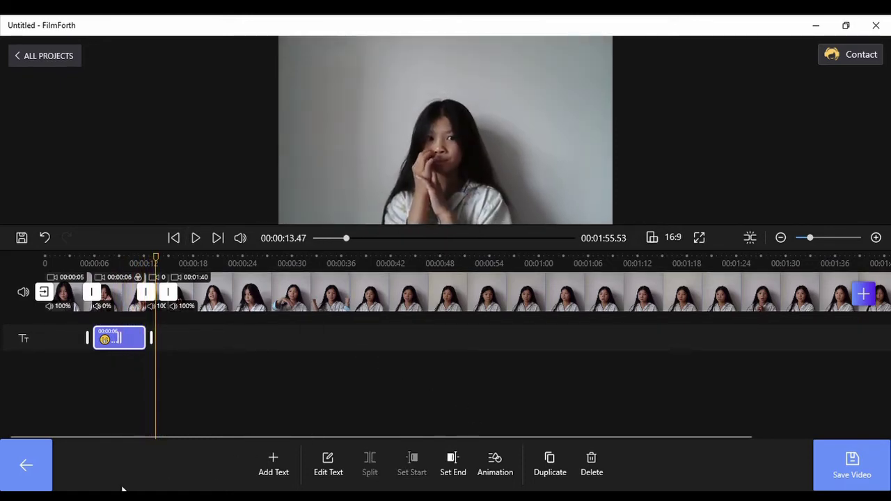
Preview the built-in background music tracks Joyride and Floating, and leave the music library without adding one.
{"action": "left_click", "coordinate": [20, 473]}
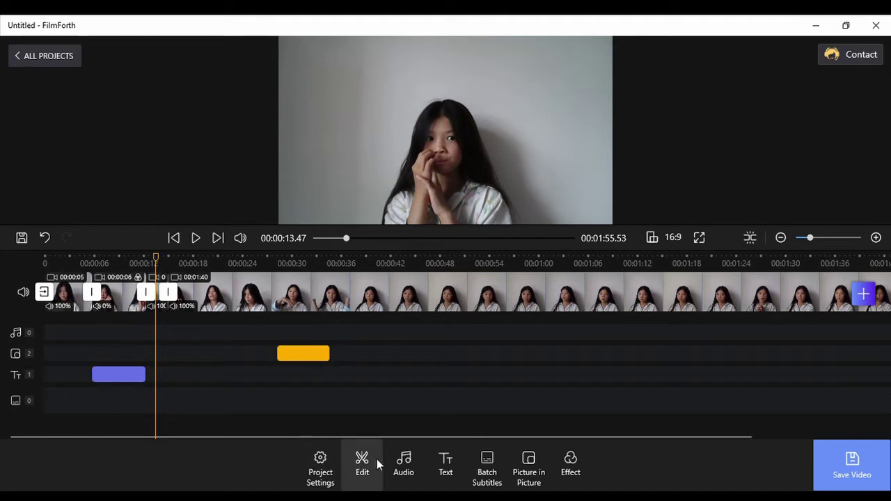
{"action": "left_click", "coordinate": [402, 460]}
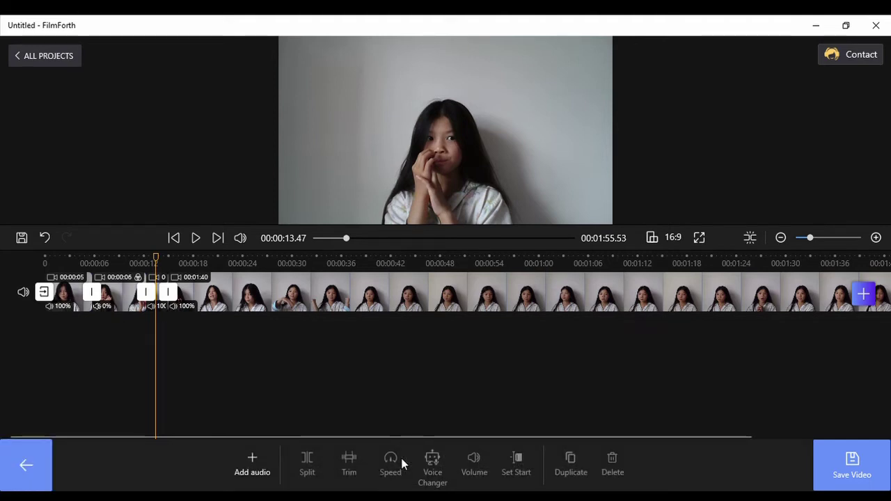
{"action": "left_click", "coordinate": [238, 469]}
{"action": "left_click", "coordinate": [231, 389]}
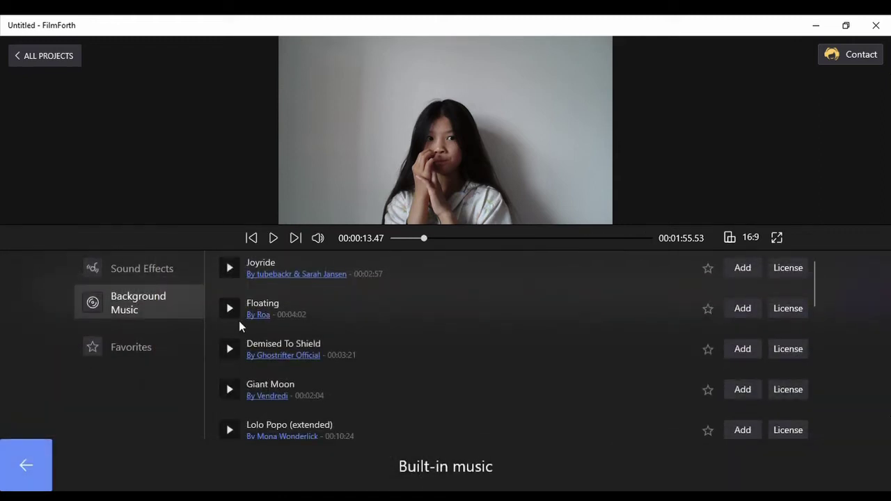
{"action": "left_click", "coordinate": [221, 273]}
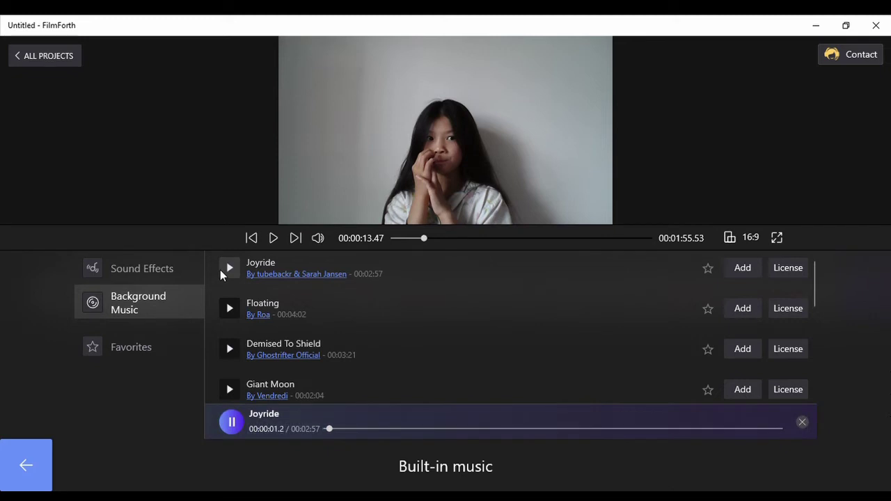
{"action": "left_click", "coordinate": [220, 269]}
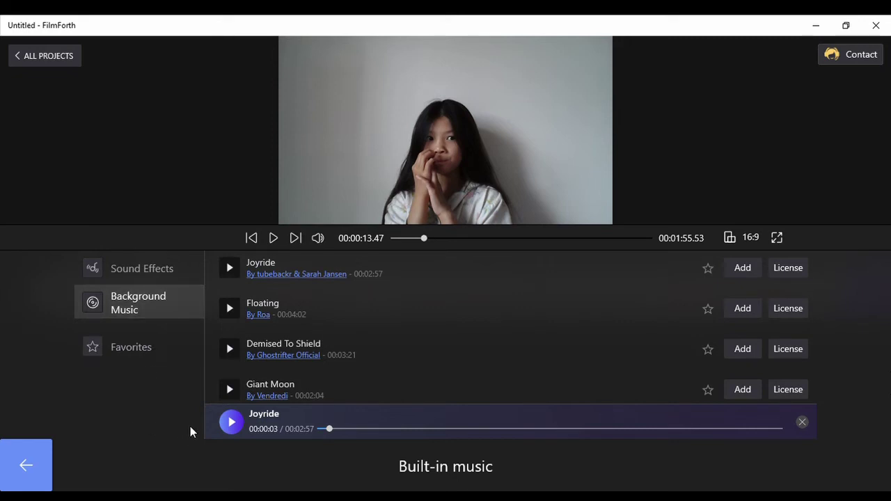
{"action": "left_click", "coordinate": [229, 308]}
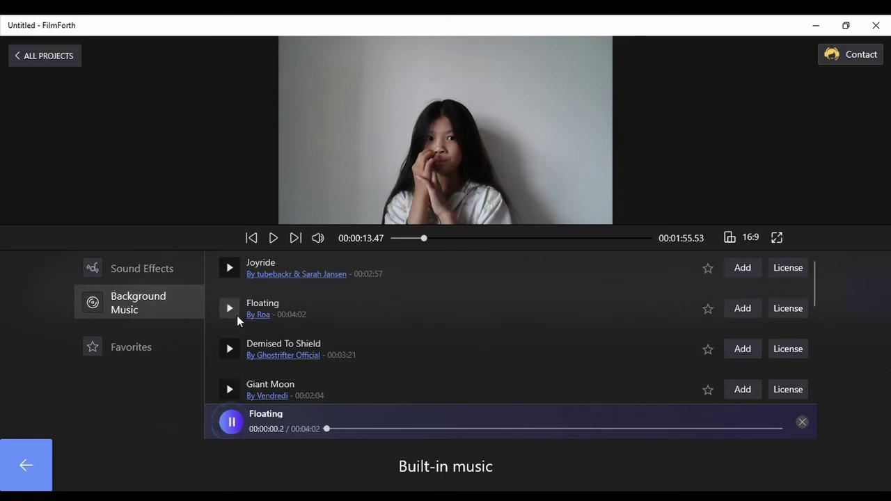
{"action": "left_click", "coordinate": [231, 422]}
{"action": "left_click", "coordinate": [9, 456]}
Record a short voiceover and add it to the audio track at 00:00:13.47.
{"action": "left_click", "coordinate": [250, 466]}
{"action": "left_click", "coordinate": [253, 426]}
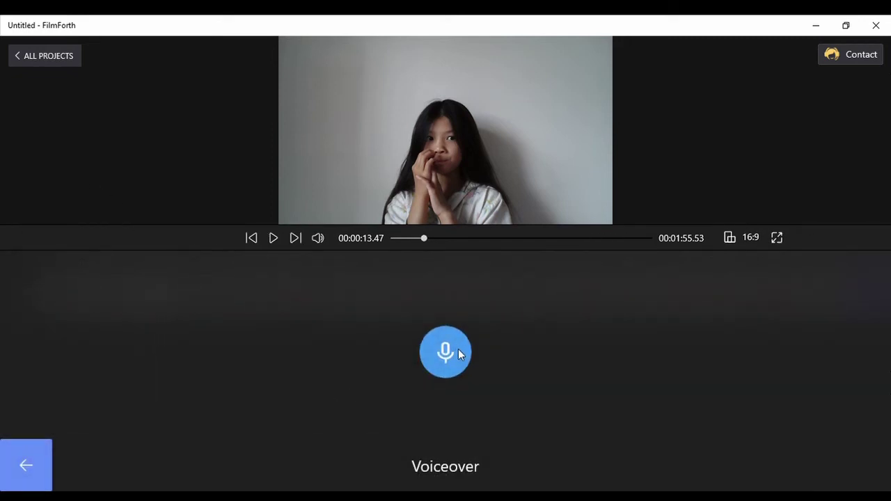
{"action": "left_click", "coordinate": [458, 355]}
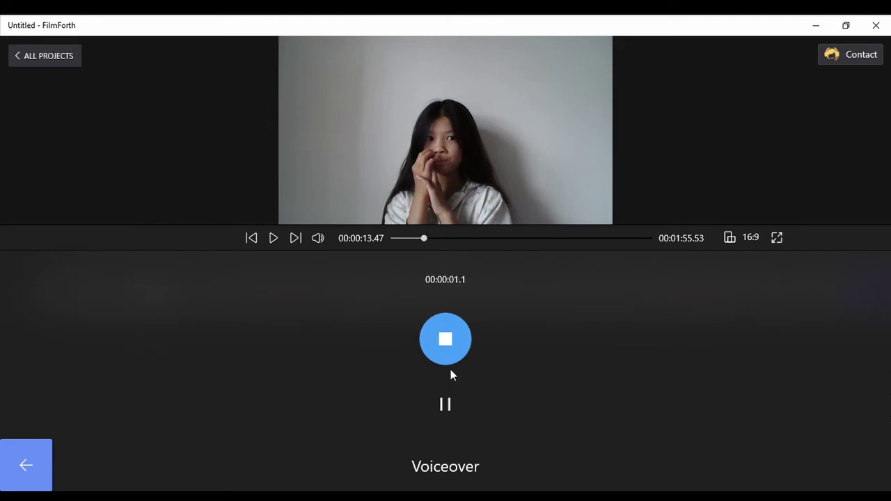
{"action": "left_click", "coordinate": [26, 465]}
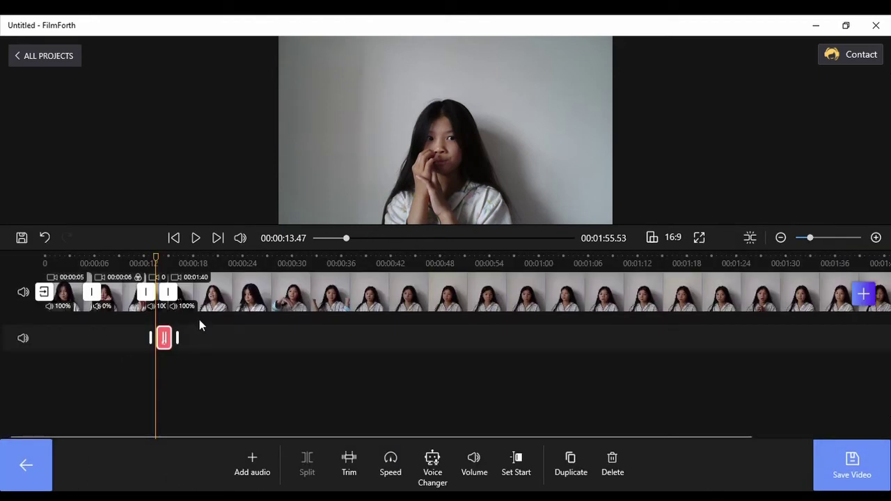
Play back the short voiceover on the audio track, shift it under the second clip and delete it.
{"action": "left_click", "coordinate": [194, 240]}
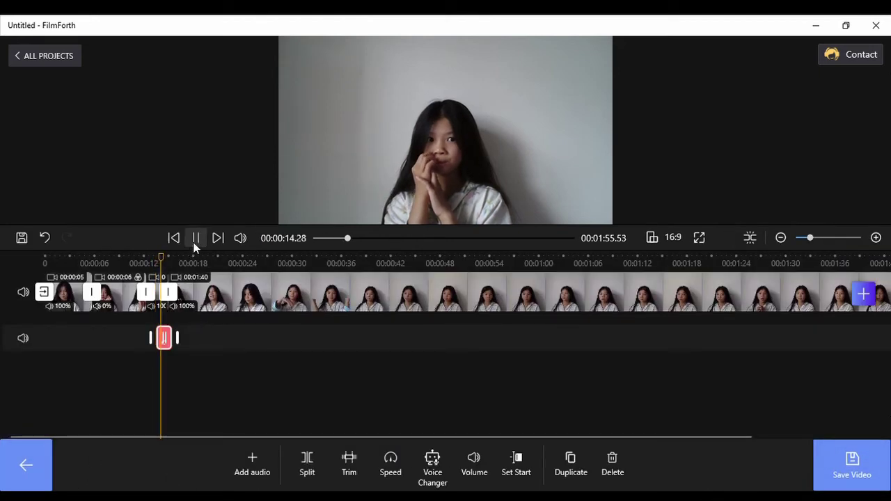
{"action": "left_click", "coordinate": [194, 239]}
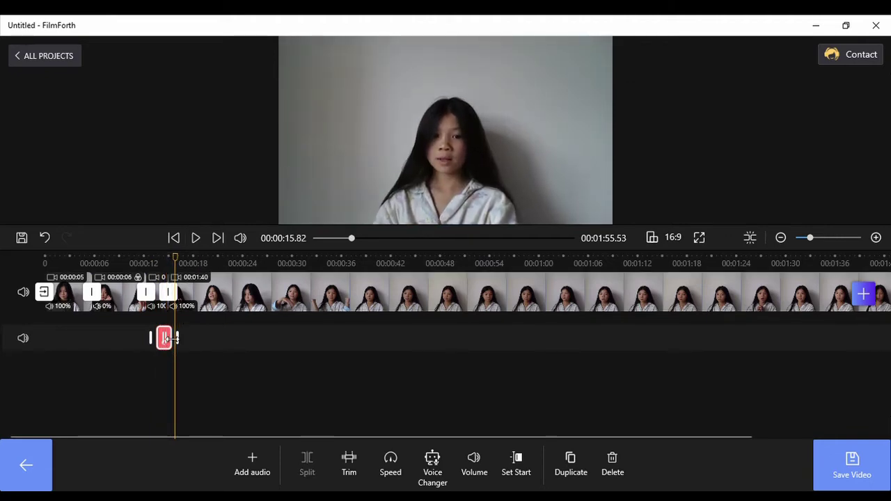
{"action": "left_click_drag", "start_coordinate": [164, 339], "coordinate": [101, 341]}
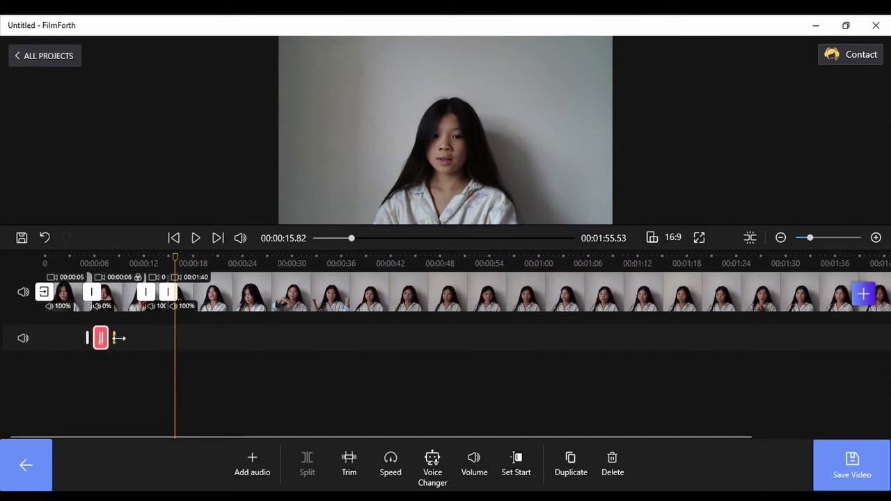
{"action": "left_click", "coordinate": [603, 461]}
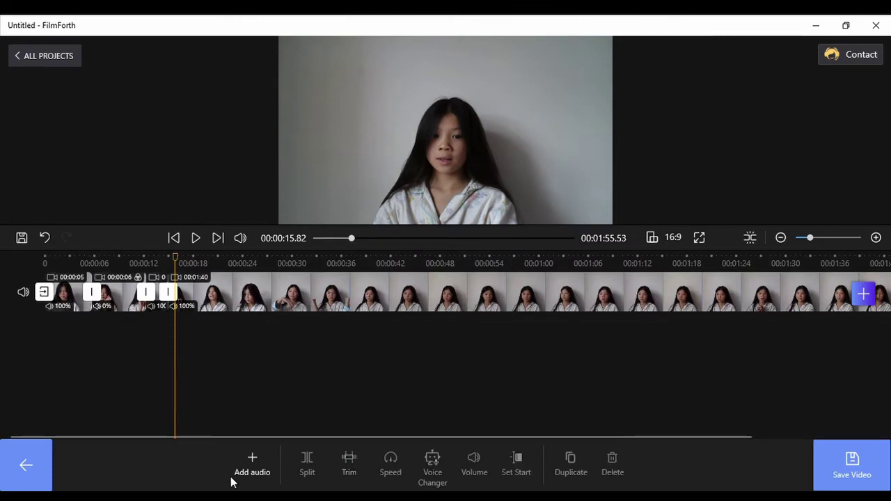
Record a new voiceover about 8 seconds long and add it to the audio track at 00:00:15.82.
{"action": "left_click", "coordinate": [252, 465]}
{"action": "left_click", "coordinate": [261, 416]}
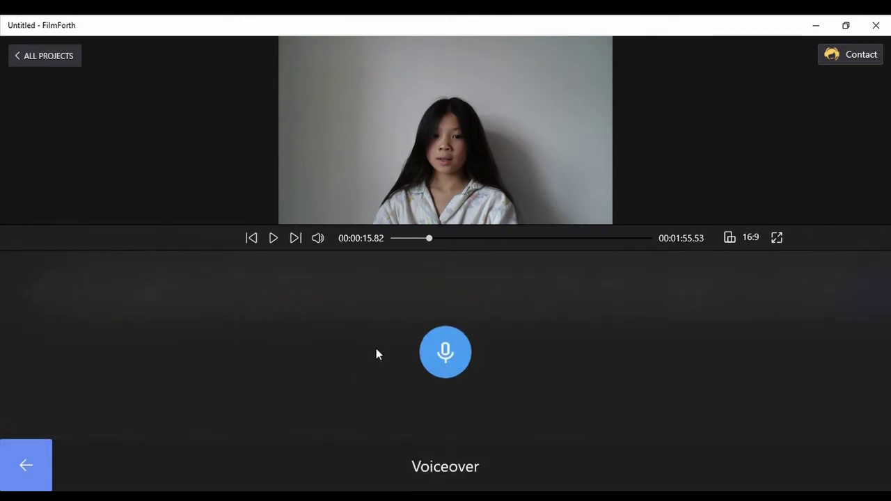
{"action": "left_click", "coordinate": [448, 344]}
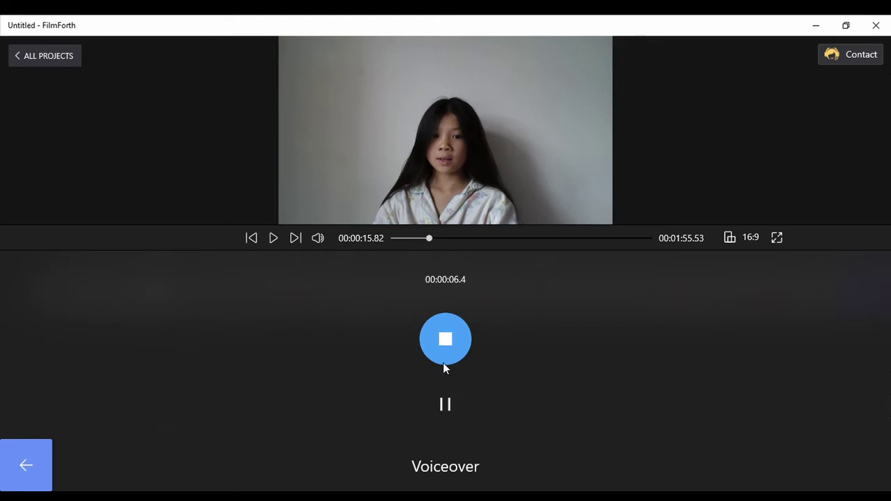
{"action": "left_click", "coordinate": [444, 363]}
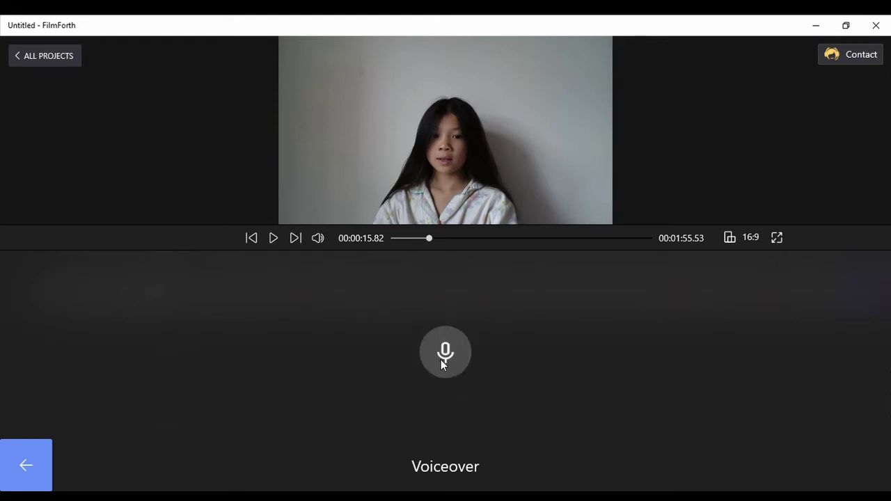
{"action": "key", "text": "Delete"}
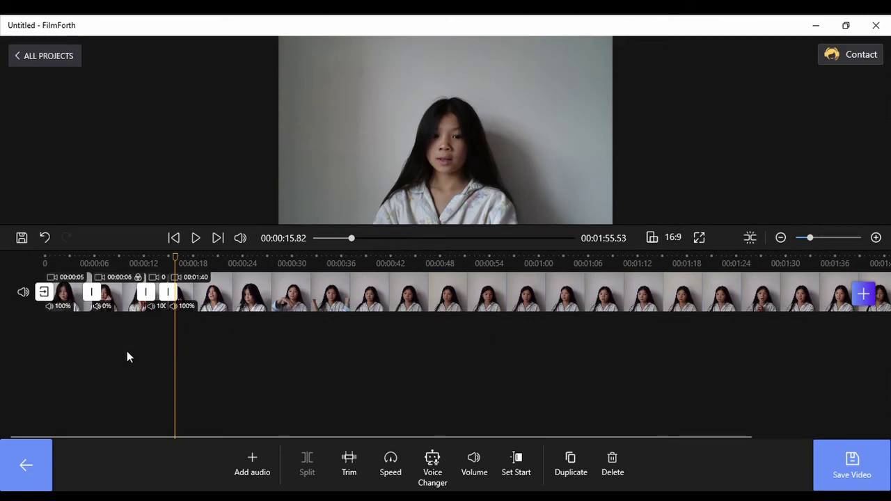
{"action": "key", "text": "ctrl+z"}
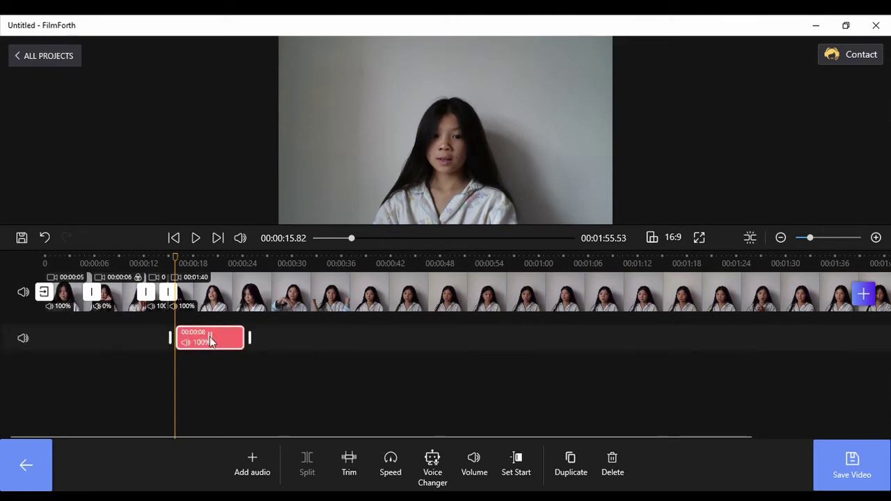
Fit the new voiceover under the second clip, matching its start and end, and play that part back.
{"action": "left_click_drag", "start_coordinate": [222, 340], "coordinate": [151, 339]}
{"action": "left_click", "coordinate": [87, 263]}
{"action": "left_click", "coordinate": [191, 238]}
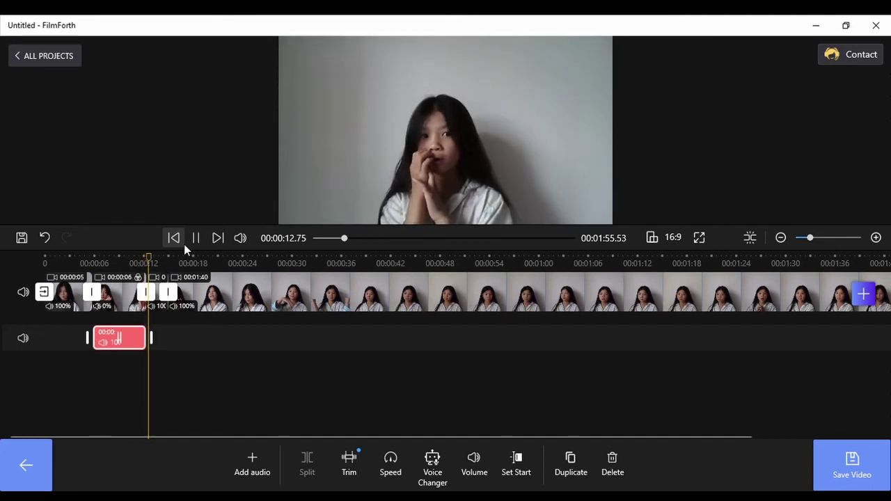
{"action": "left_click", "coordinate": [198, 239]}
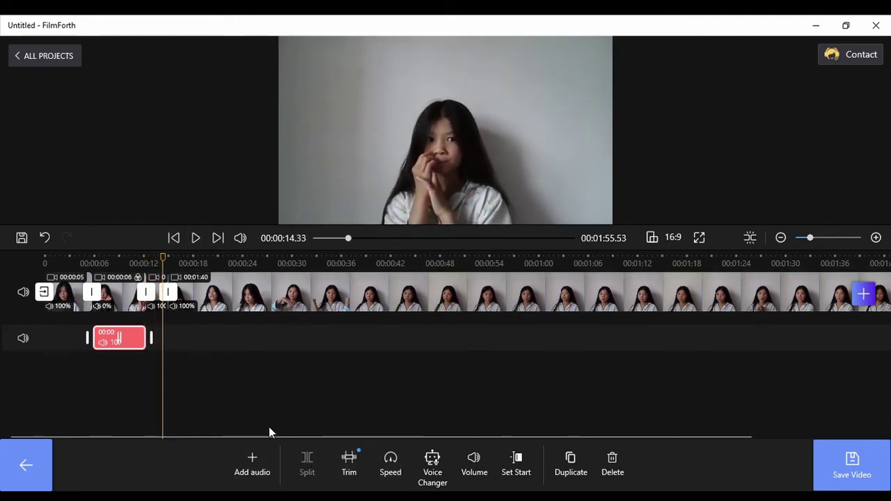
Set the second clip's speed to 4x and play back the result.
{"action": "left_click", "coordinate": [115, 296]}
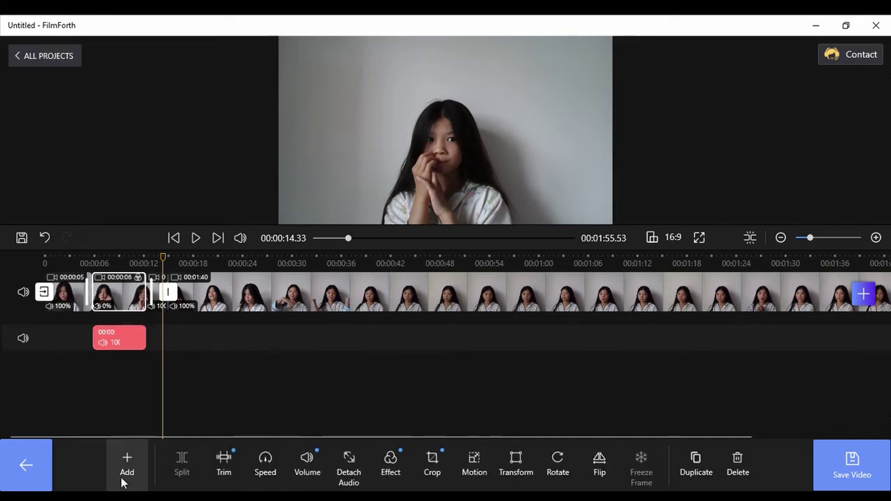
{"action": "left_click", "coordinate": [266, 462]}
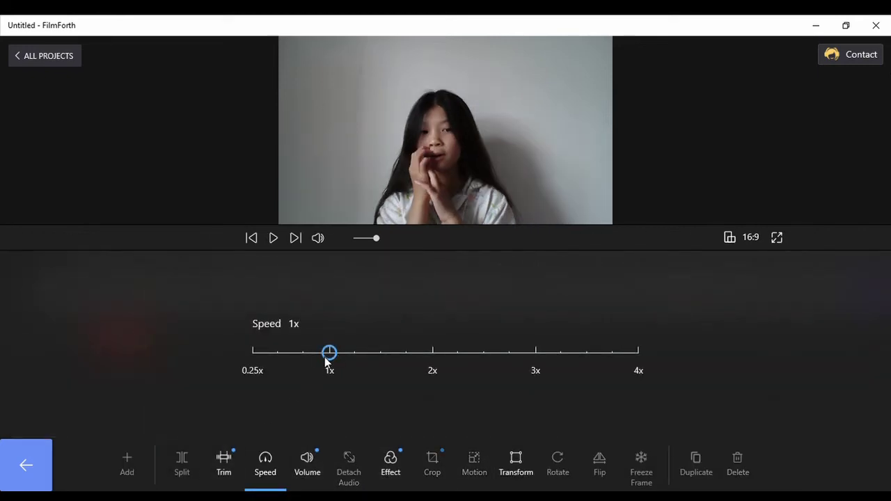
{"action": "left_click", "coordinate": [37, 478]}
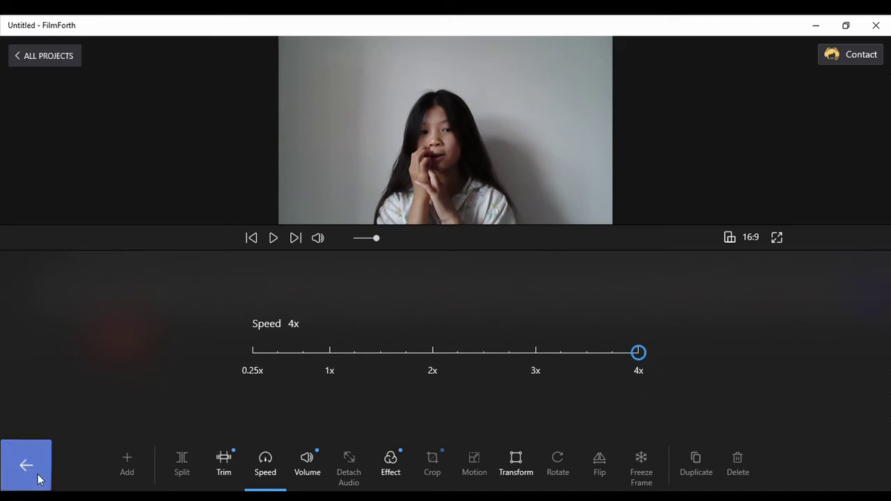
{"action": "left_click", "coordinate": [78, 292]}
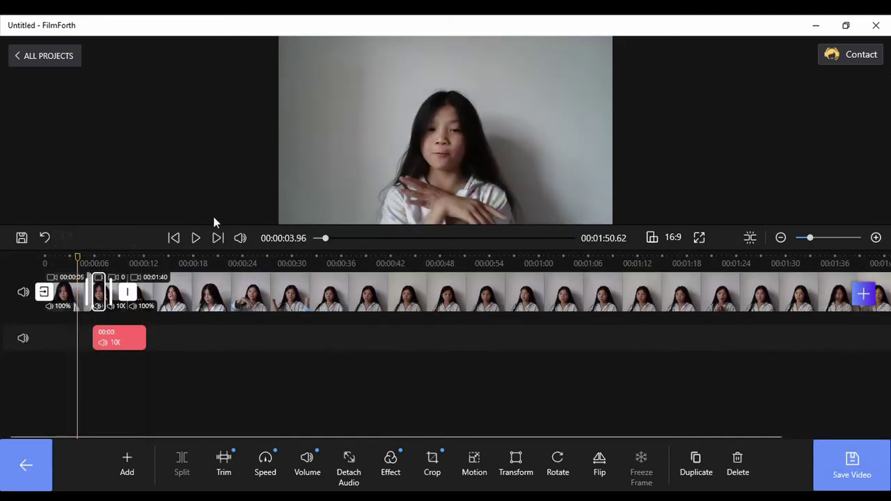
{"action": "left_click", "coordinate": [196, 238]}
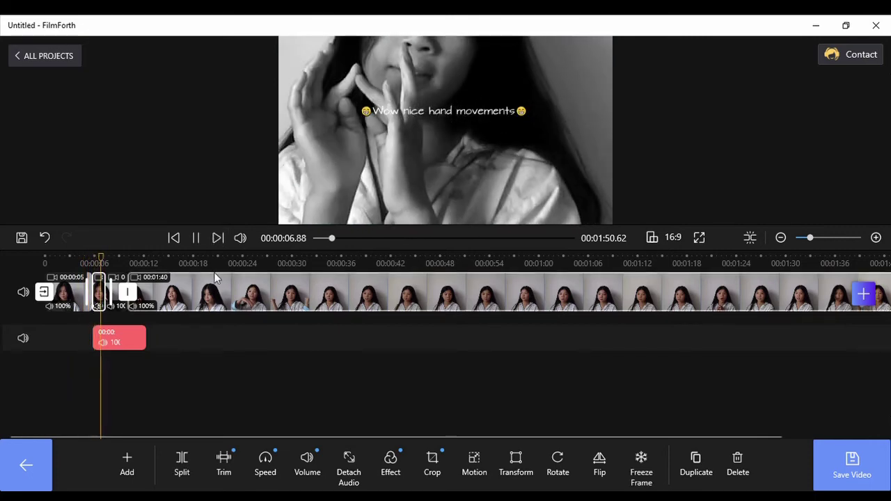
{"action": "left_click", "coordinate": [196, 238]}
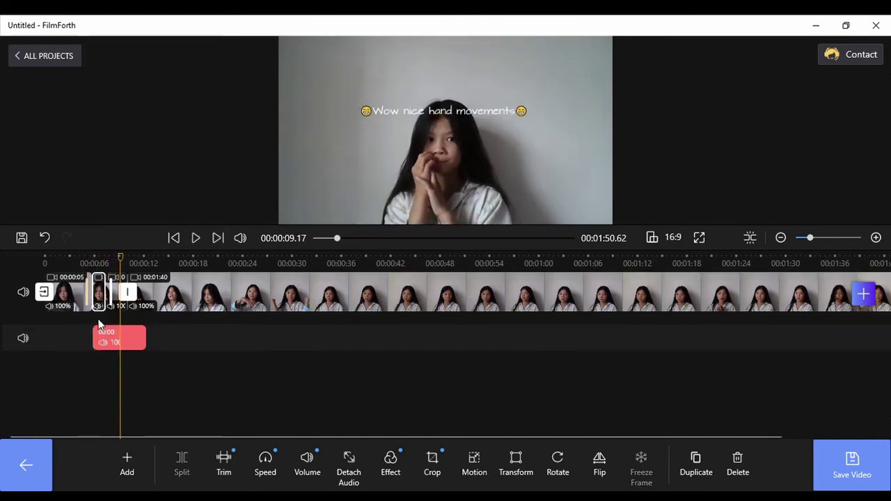
Set the second clip's speed back to 1x.
{"action": "left_click", "coordinate": [252, 470]}
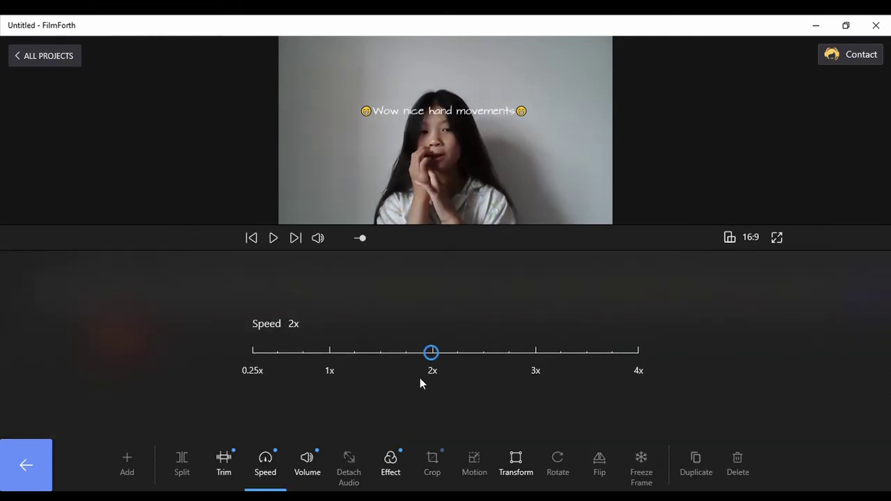
{"action": "left_click_drag", "start_coordinate": [334, 386], "coordinate": [331, 386]}
{"action": "left_click", "coordinate": [48, 465]}
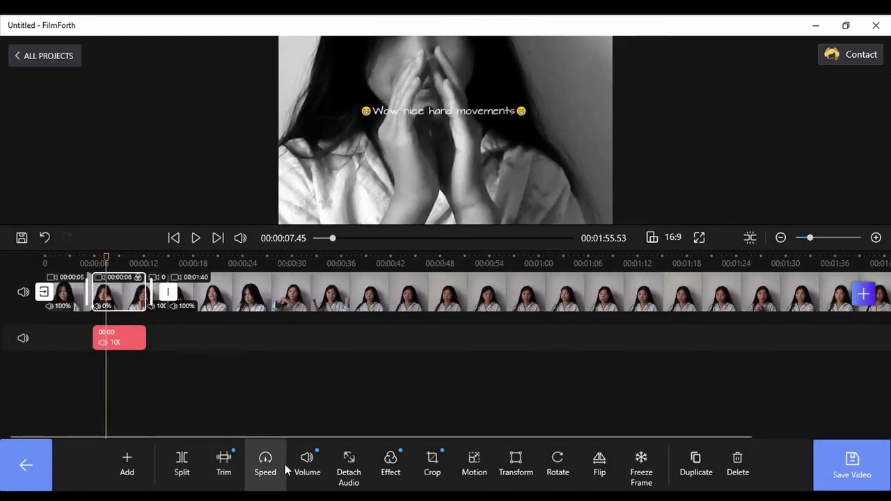
Review the effect, volume, trim and transform settings of the second clip one after another.
{"action": "left_click", "coordinate": [403, 455]}
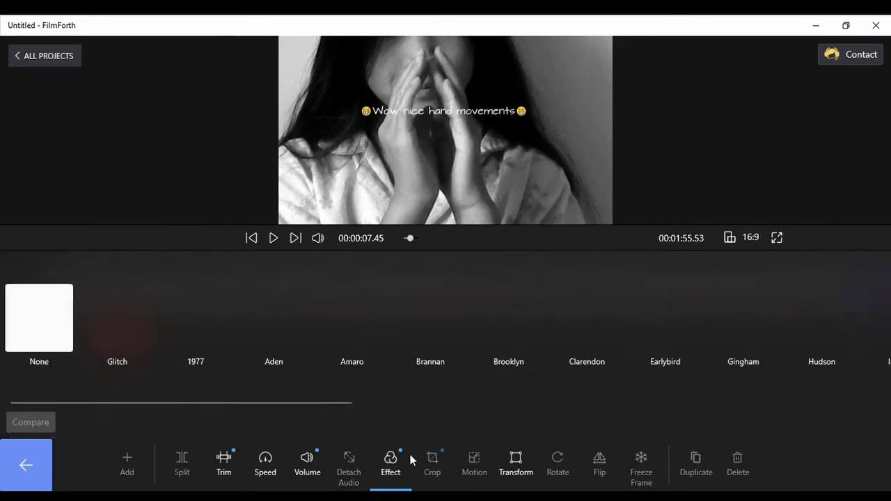
{"action": "left_click", "coordinate": [27, 465]}
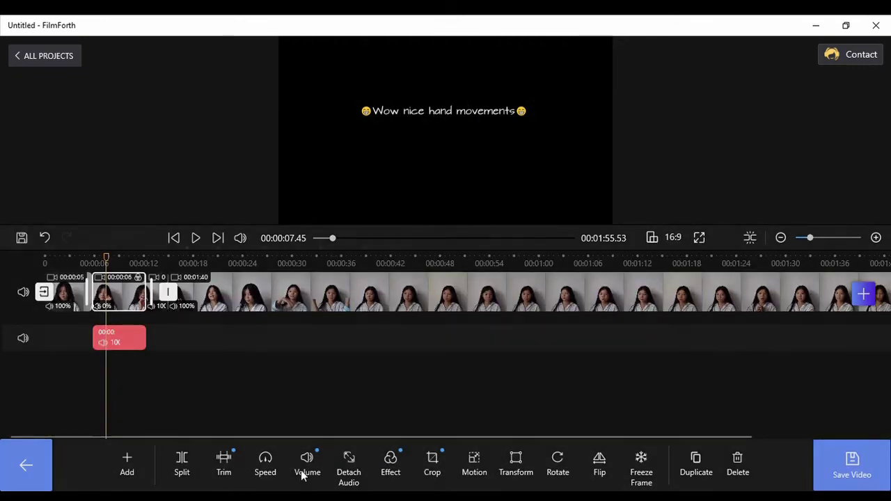
{"action": "left_click", "coordinate": [297, 473]}
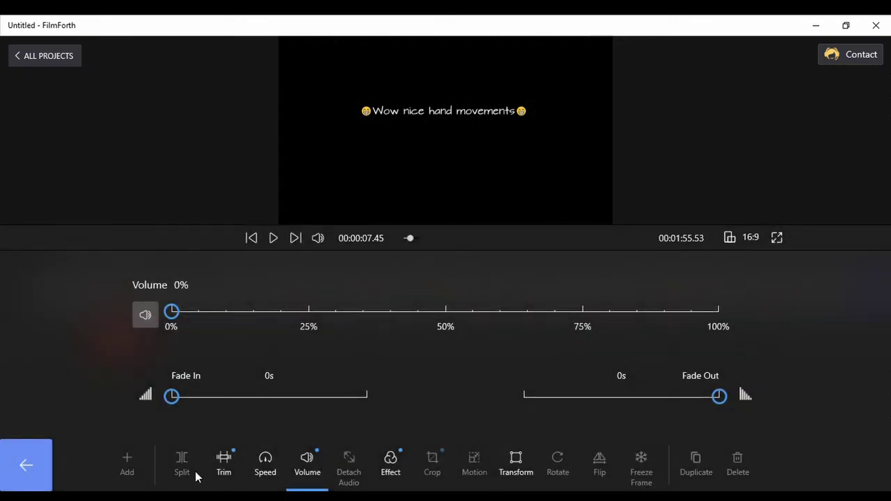
{"action": "left_click", "coordinate": [54, 472]}
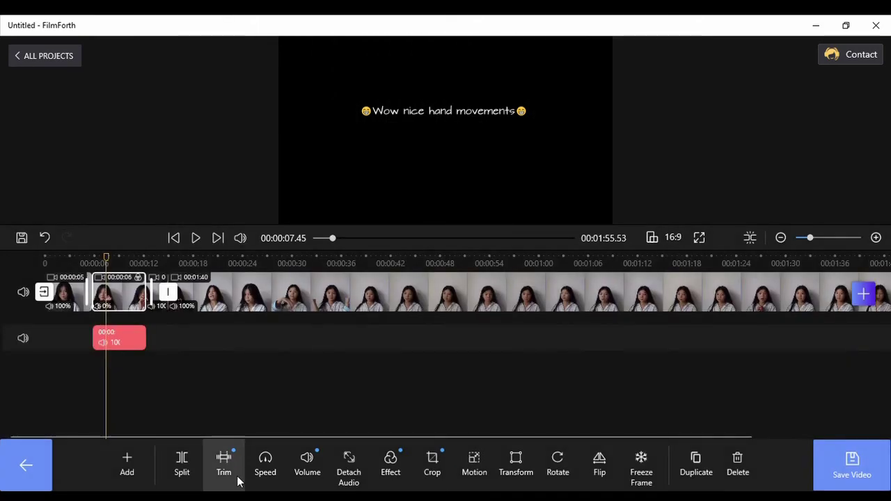
{"action": "left_click", "coordinate": [236, 479]}
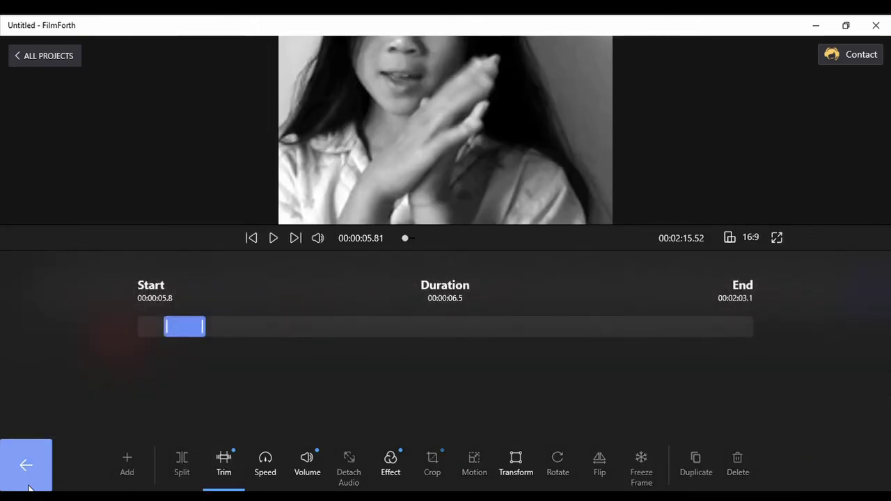
{"action": "left_click", "coordinate": [49, 486]}
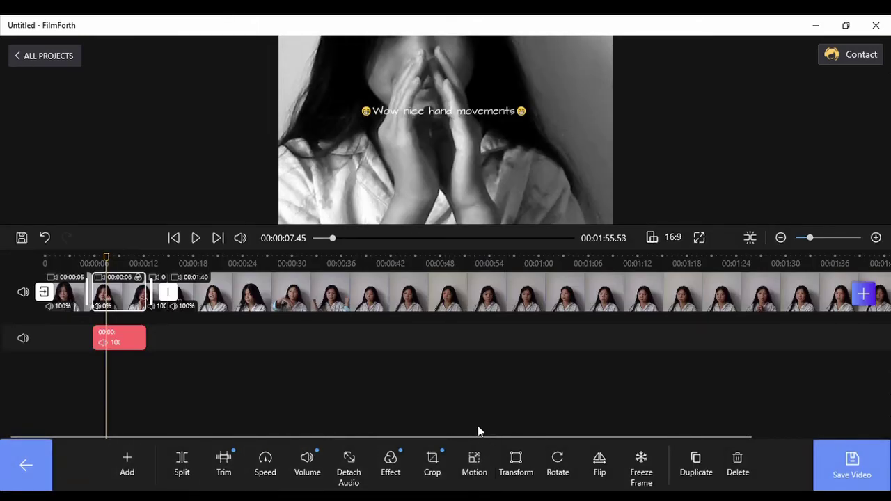
{"action": "left_click", "coordinate": [503, 464]}
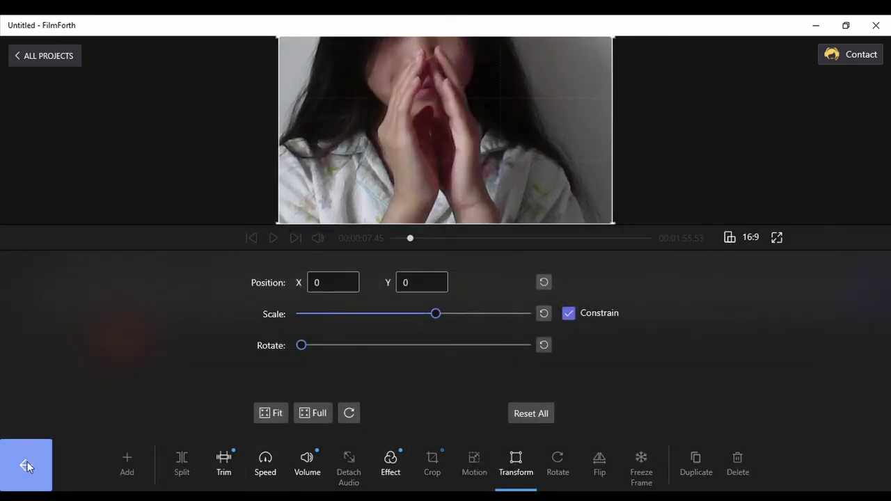
{"action": "left_click", "coordinate": [49, 470]}
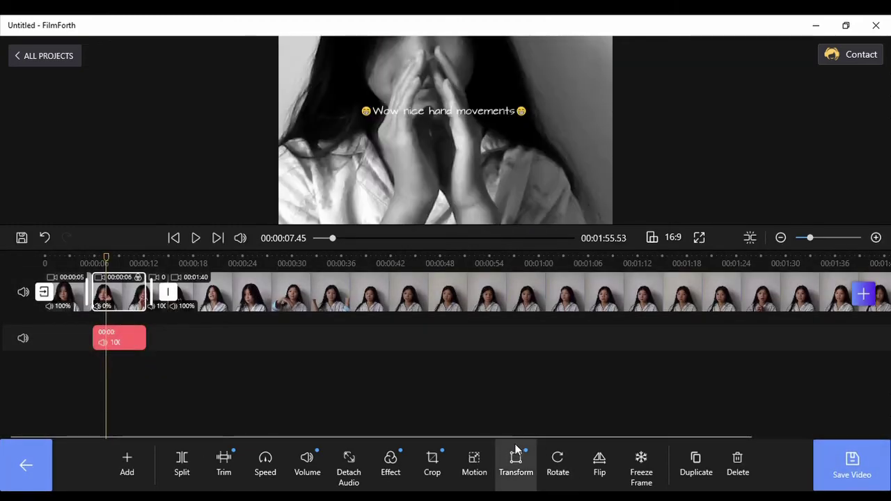
Try rotating the second clip through a full turn and flipping it horizontally and back.
{"action": "left_click", "coordinate": [557, 474]}
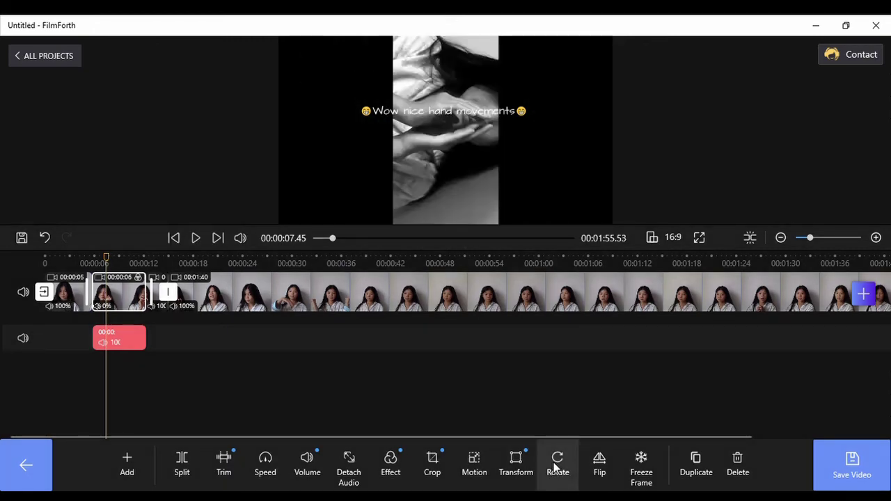
{"action": "left_click", "coordinate": [555, 468]}
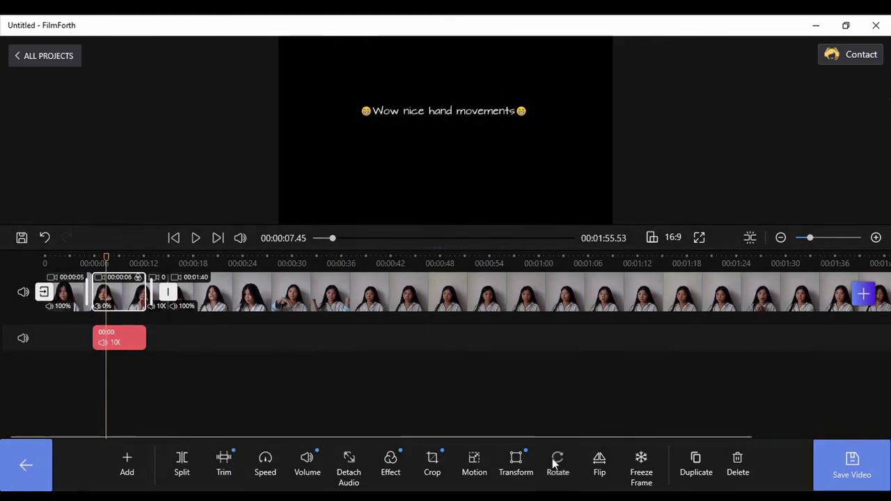
{"action": "left_click", "coordinate": [556, 466]}
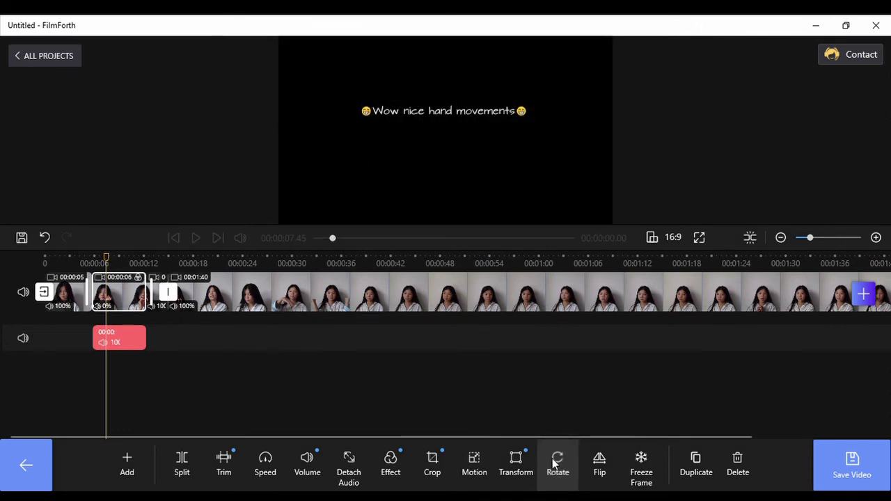
{"action": "left_click", "coordinate": [555, 465]}
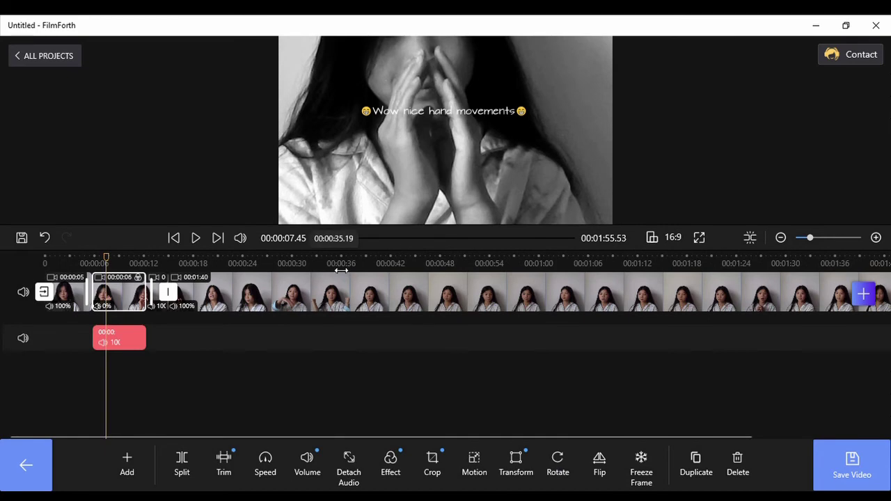
{"action": "left_click", "coordinate": [599, 463]}
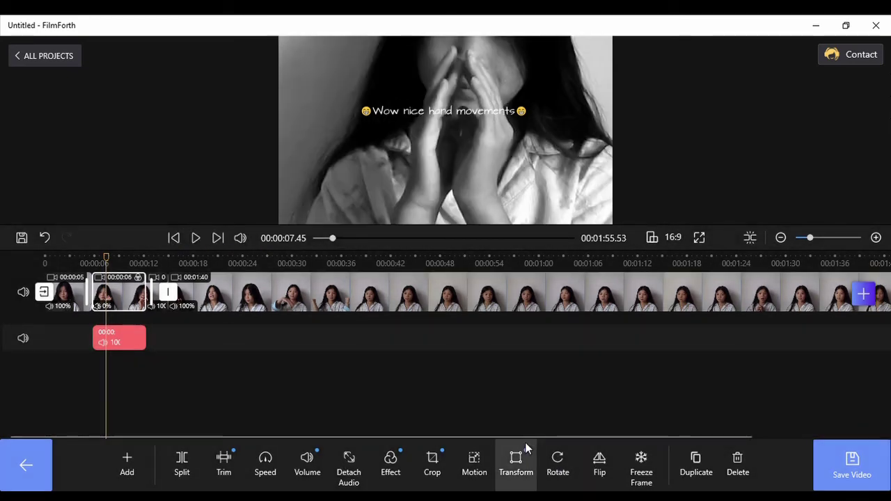
{"action": "left_click", "coordinate": [600, 461]}
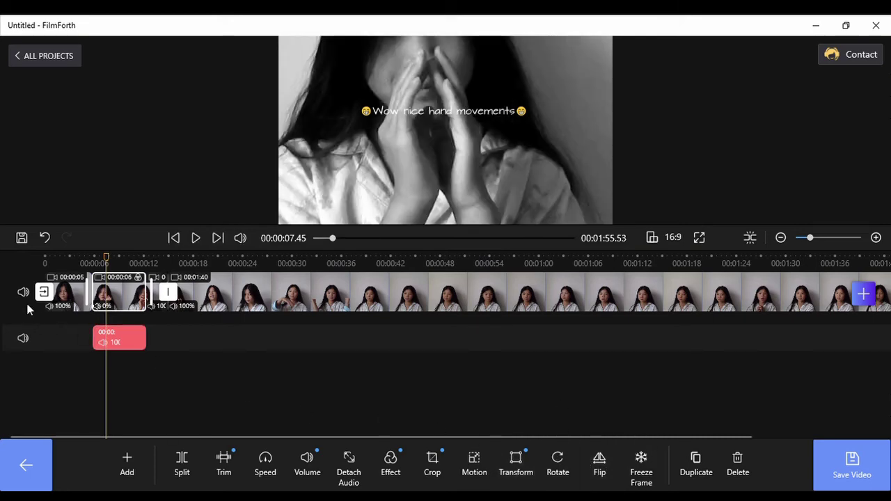
Play the first clip from its start and split it at 00:00:02.13.
{"action": "left_click", "coordinate": [78, 291]}
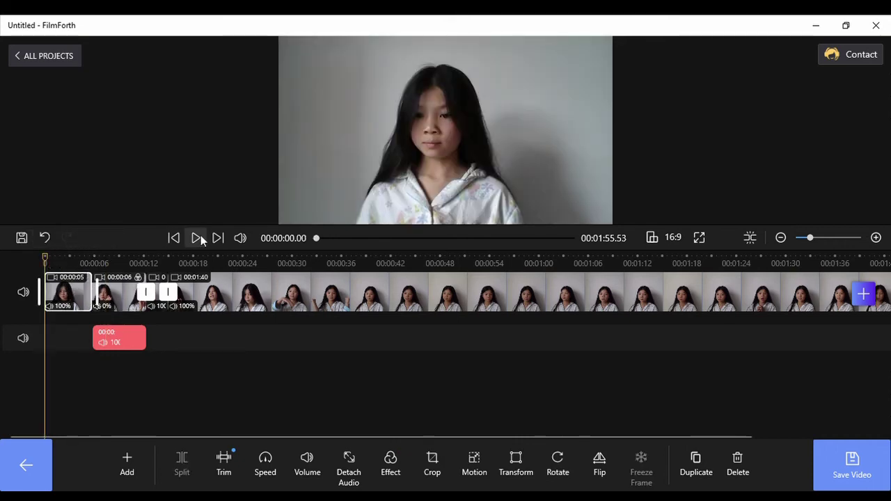
{"action": "left_click", "coordinate": [198, 238]}
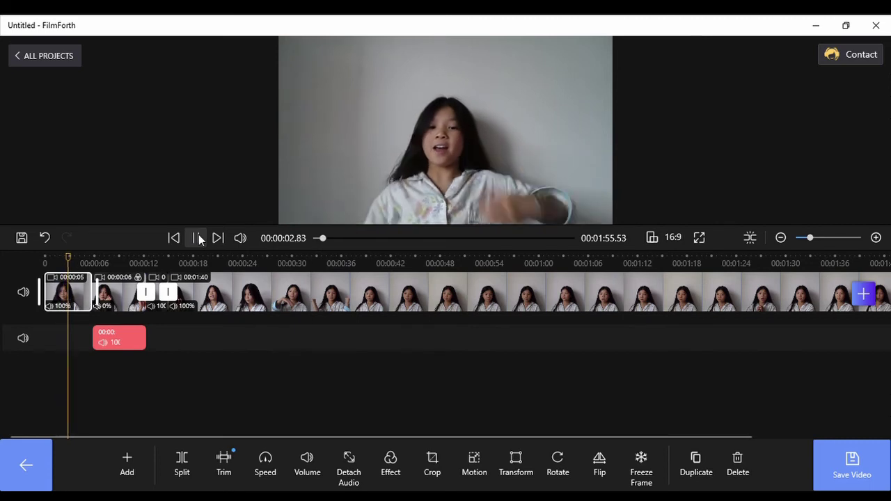
{"action": "left_click", "coordinate": [198, 238]}
{"action": "left_click_drag", "start_coordinate": [94, 306], "coordinate": [95, 306]}
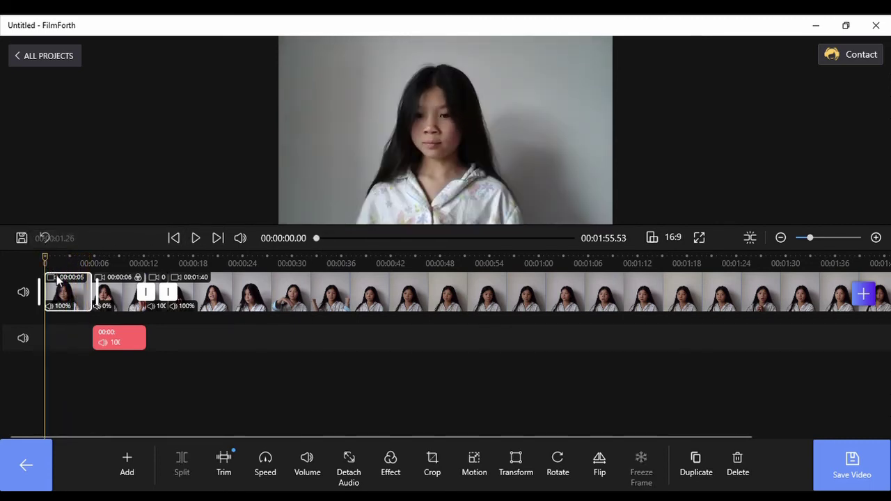
{"action": "left_click", "coordinate": [195, 238]}
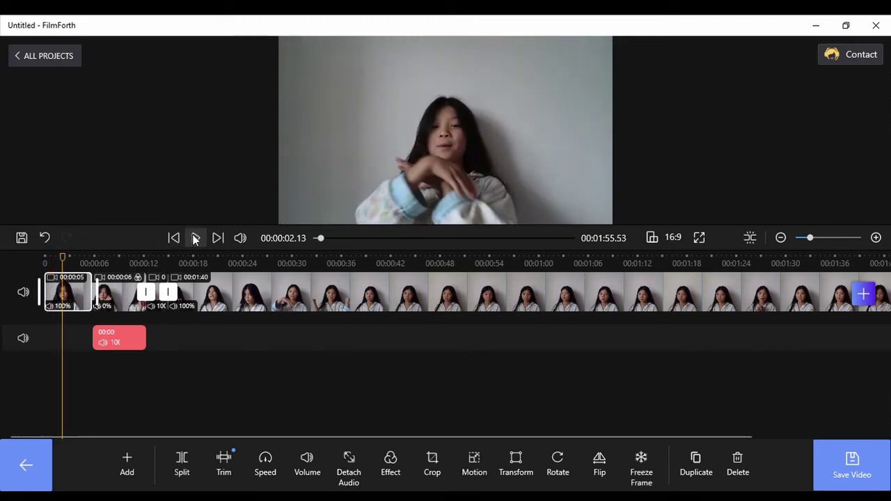
{"action": "left_click", "coordinate": [179, 465]}
Play on to find the next cut and split the remainder of the first clip at 00:00:03.56.
{"action": "left_click", "coordinate": [187, 237]}
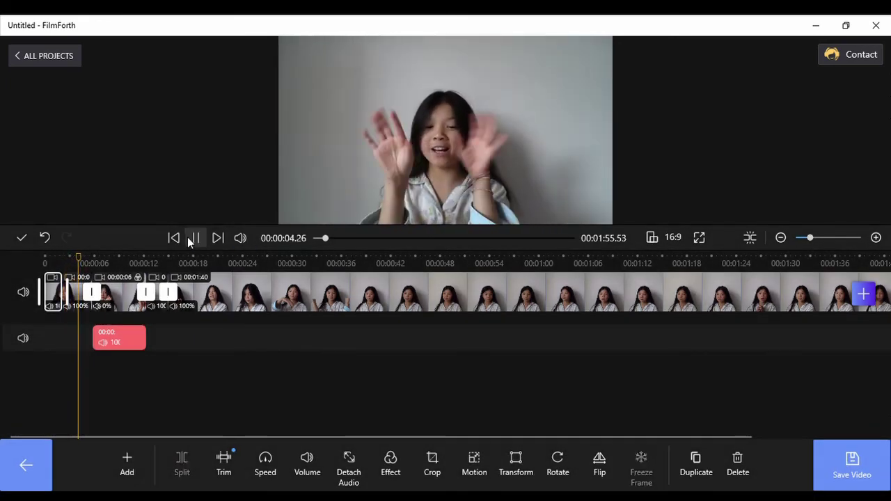
{"action": "left_click", "coordinate": [187, 237]}
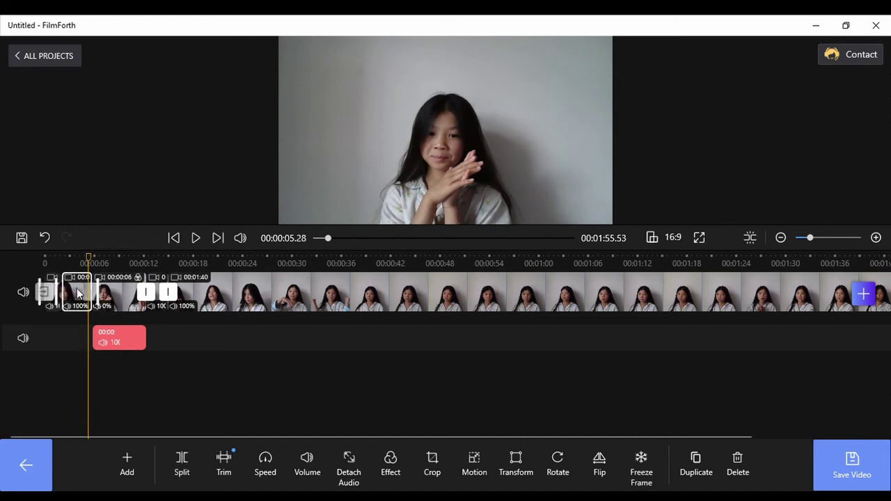
{"action": "left_click", "coordinate": [71, 264]}
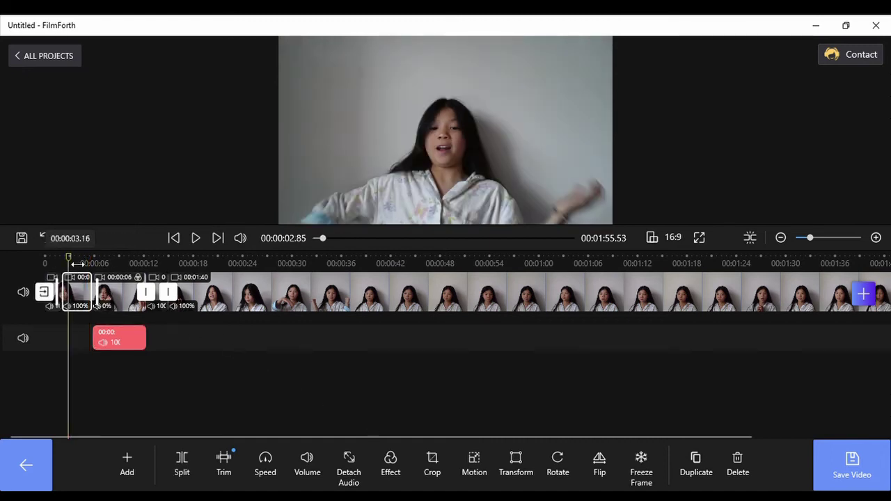
{"action": "left_click", "coordinate": [74, 263]}
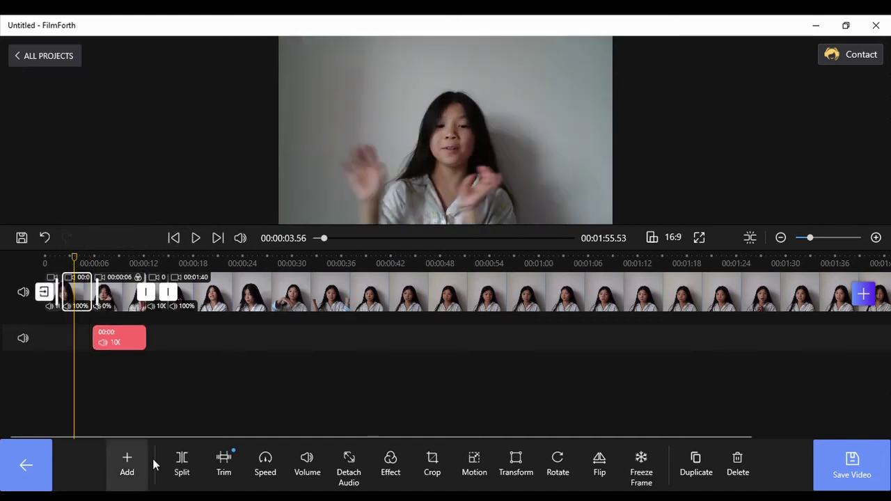
{"action": "left_click", "coordinate": [206, 464]}
{"action": "left_click", "coordinate": [53, 458]}
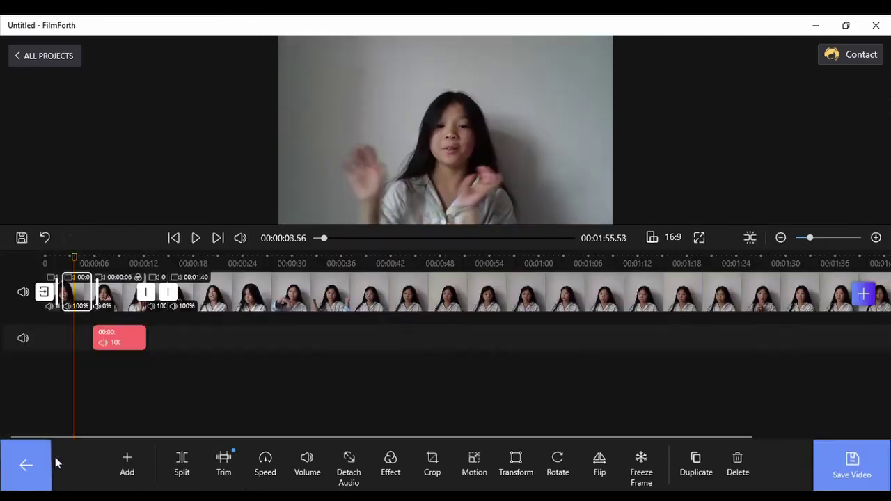
{"action": "left_click", "coordinate": [181, 463]}
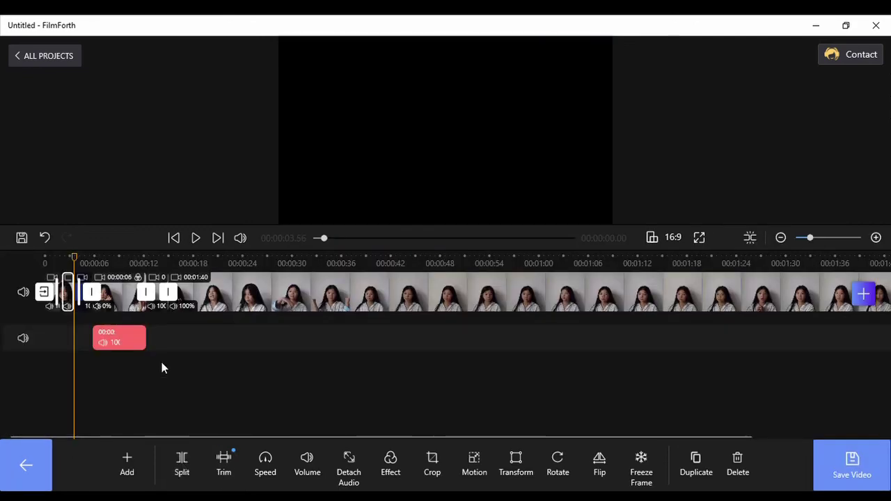
Split the piece just before the black-and-white clip at 00:00:04.43.
{"action": "left_click", "coordinate": [81, 263]}
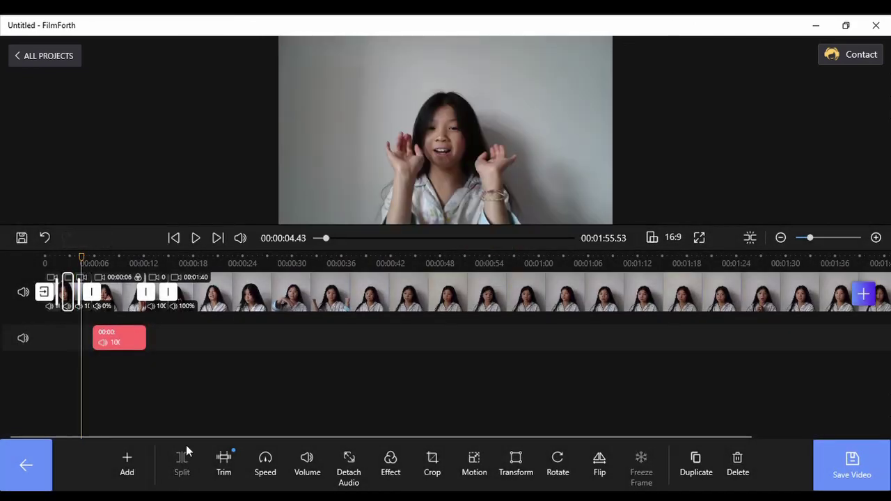
{"action": "left_click", "coordinate": [44, 472]}
{"action": "left_click", "coordinate": [361, 463]}
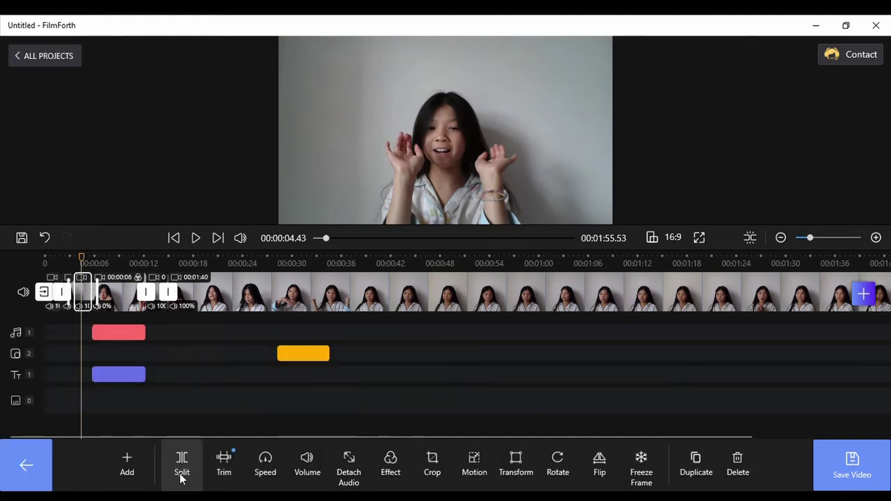
{"action": "left_click", "coordinate": [180, 465]}
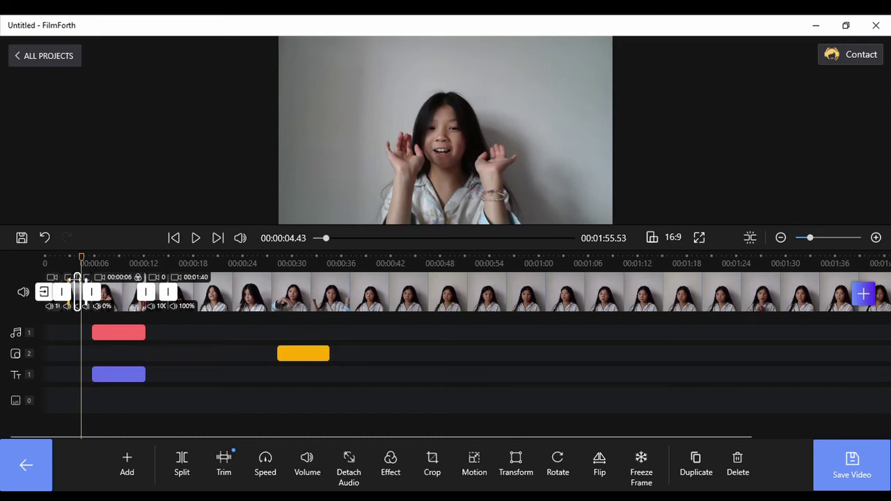
Split the second piece of the opening footage at 00:00:02.77, working on an enlarged timeline.
{"action": "left_click", "coordinate": [876, 238]}
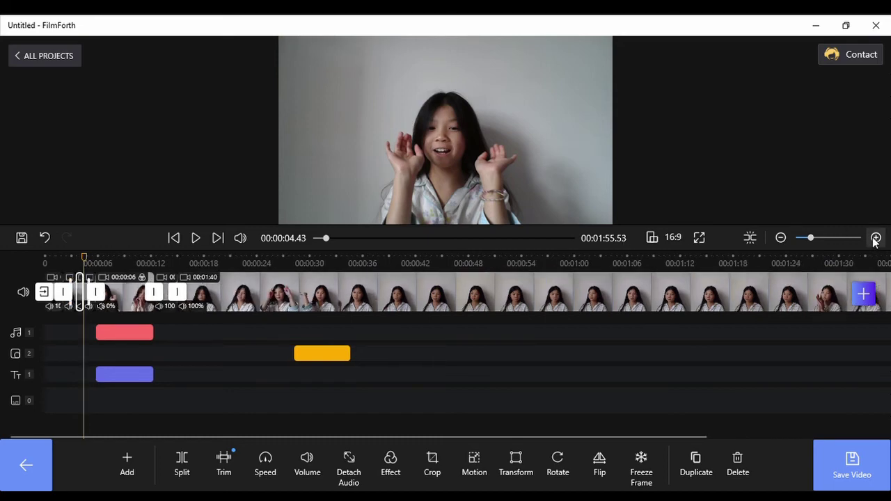
{"action": "left_click", "coordinate": [876, 237]}
{"action": "left_click", "coordinate": [875, 237]}
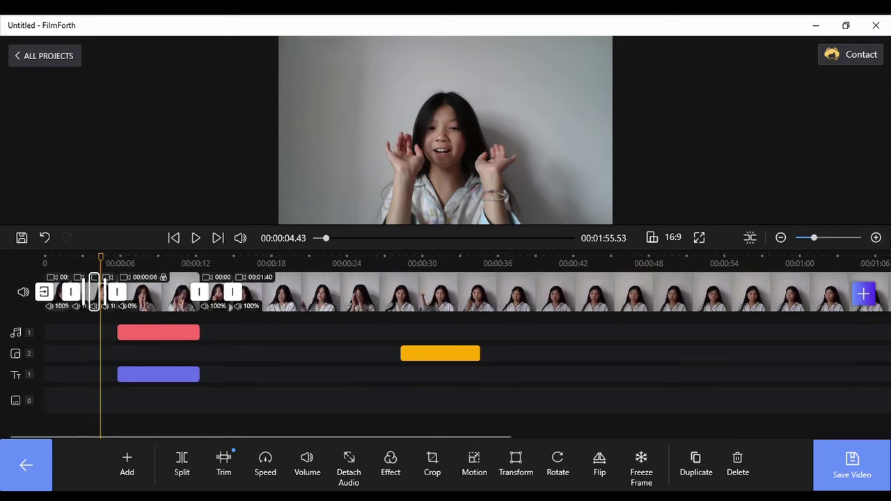
{"action": "left_click", "coordinate": [875, 237]}
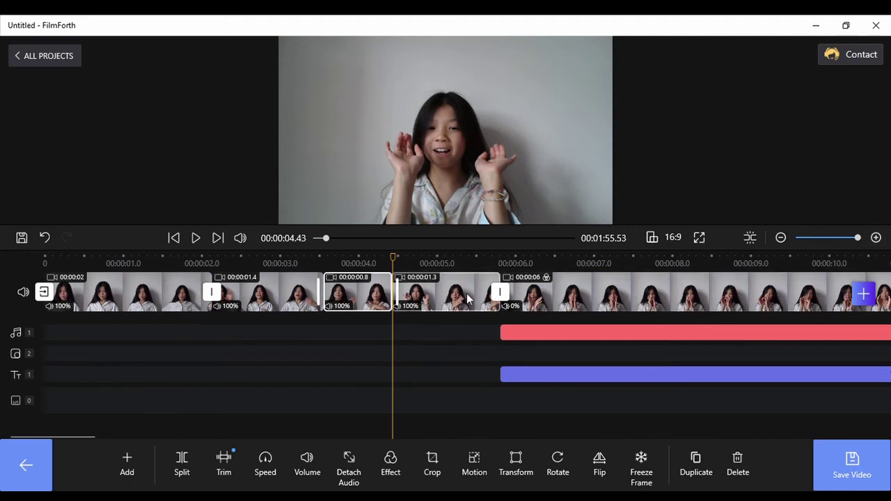
{"action": "left_click", "coordinate": [284, 291]}
{"action": "left_click", "coordinate": [358, 290]}
{"action": "left_click", "coordinate": [268, 291]}
{"action": "left_click", "coordinate": [445, 291]}
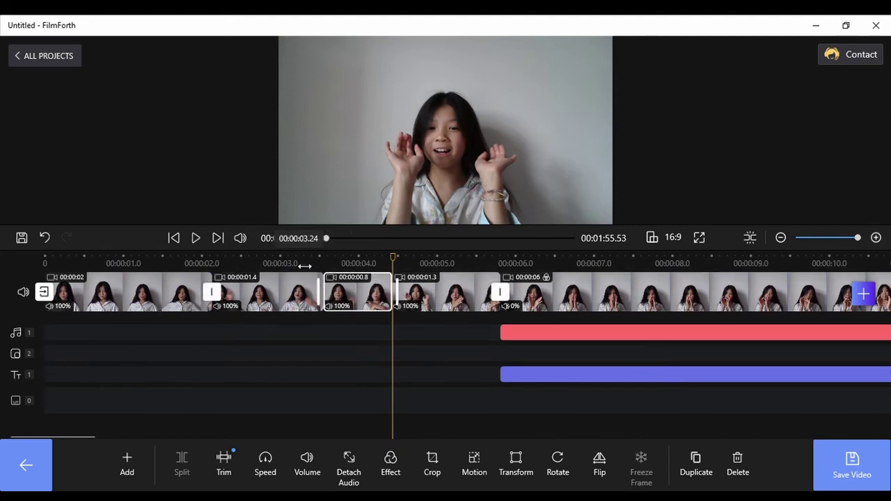
{"action": "left_click", "coordinate": [278, 308]}
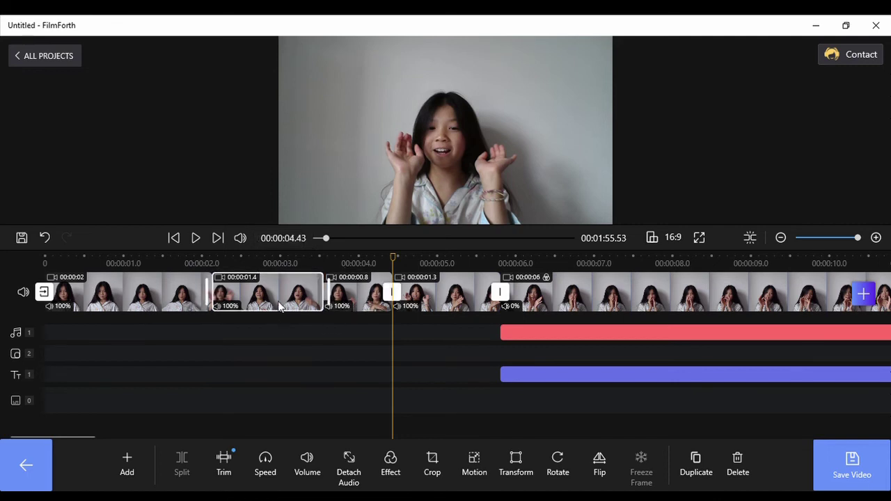
{"action": "left_click", "coordinate": [264, 263]}
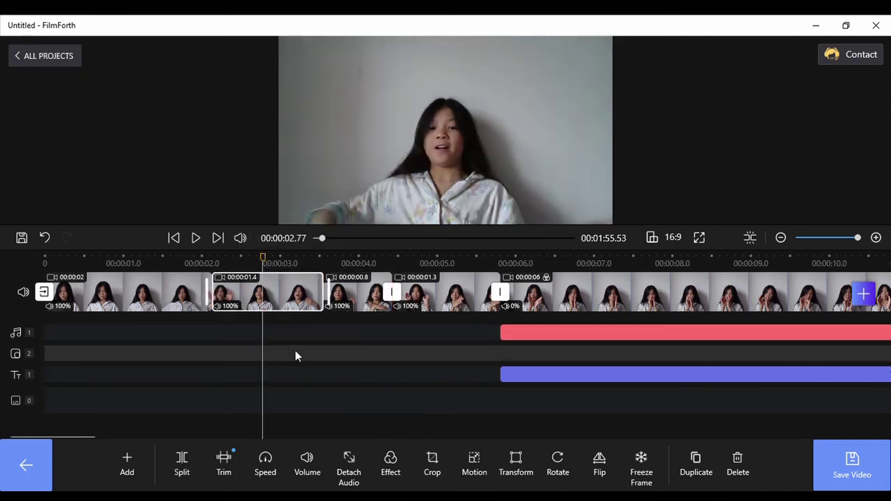
{"action": "left_click", "coordinate": [182, 462]}
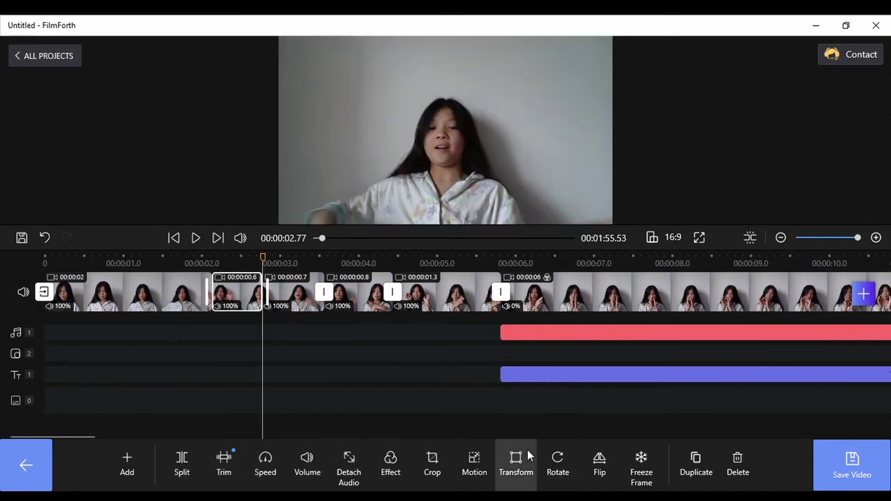
Rotate the three short pieces between 00:00:02.13 and 00:00:04.43, turning the middle one upside down.
{"action": "left_click", "coordinate": [563, 466]}
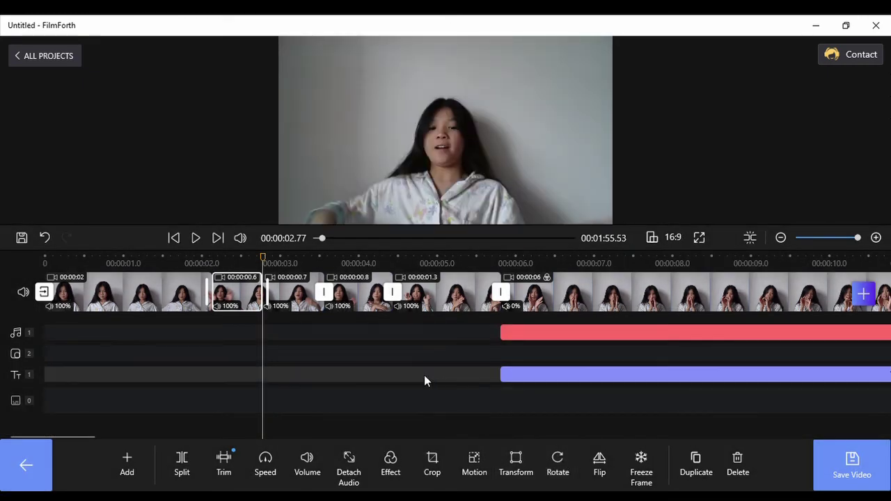
{"action": "left_click", "coordinate": [299, 289]}
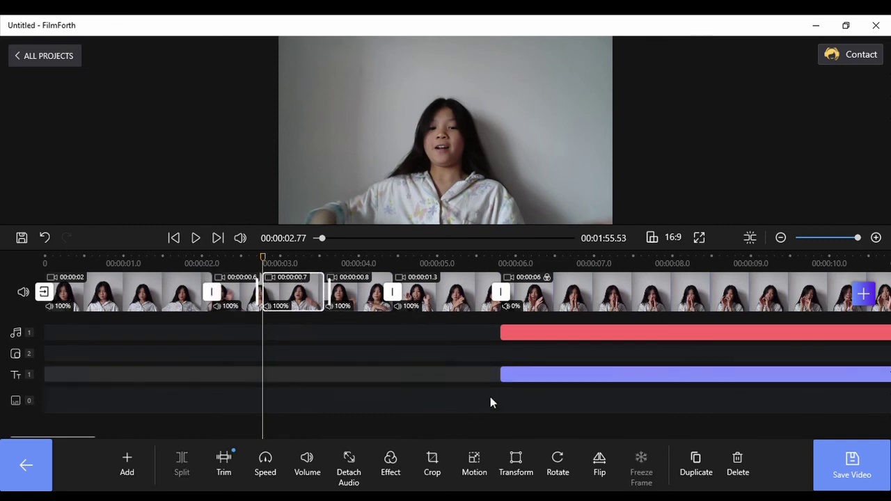
{"action": "left_click", "coordinate": [552, 454]}
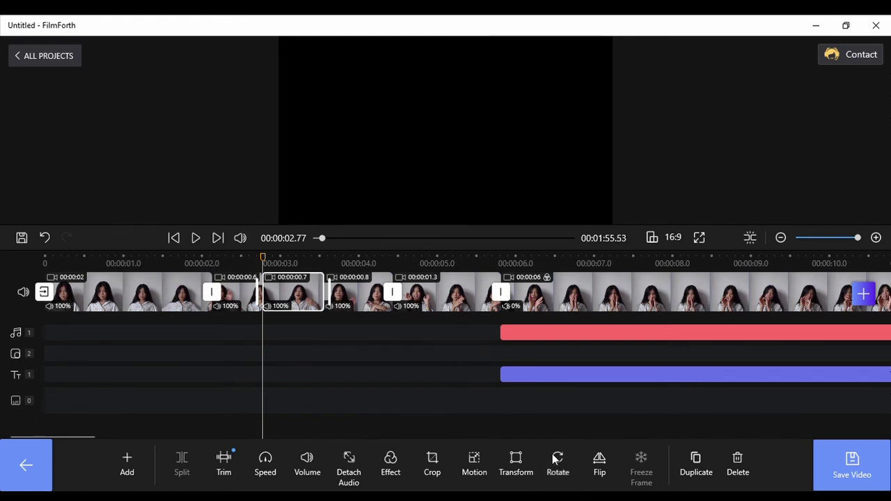
{"action": "left_click", "coordinate": [356, 278]}
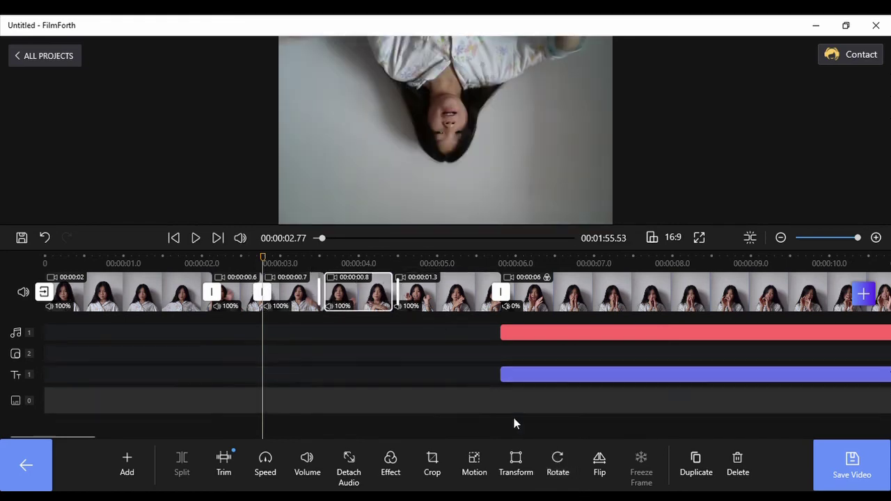
{"action": "left_click", "coordinate": [557, 462]}
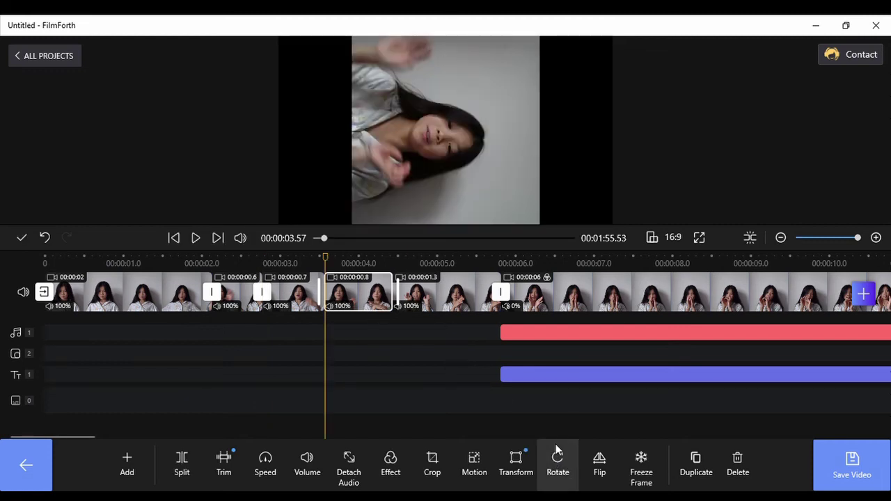
{"action": "left_click", "coordinate": [556, 453]}
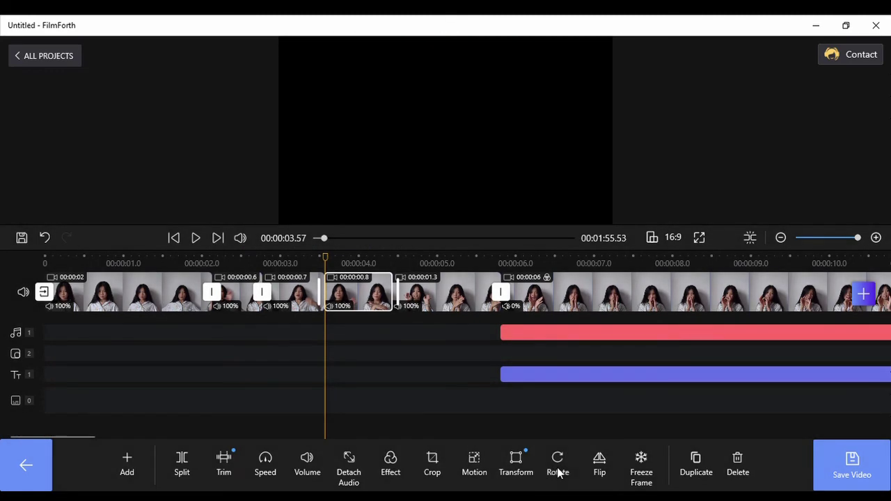
Split the piece before the black-and-white clip at 00:00:05.22 and rotate its first part in quarter turns.
{"action": "left_click", "coordinate": [446, 296]}
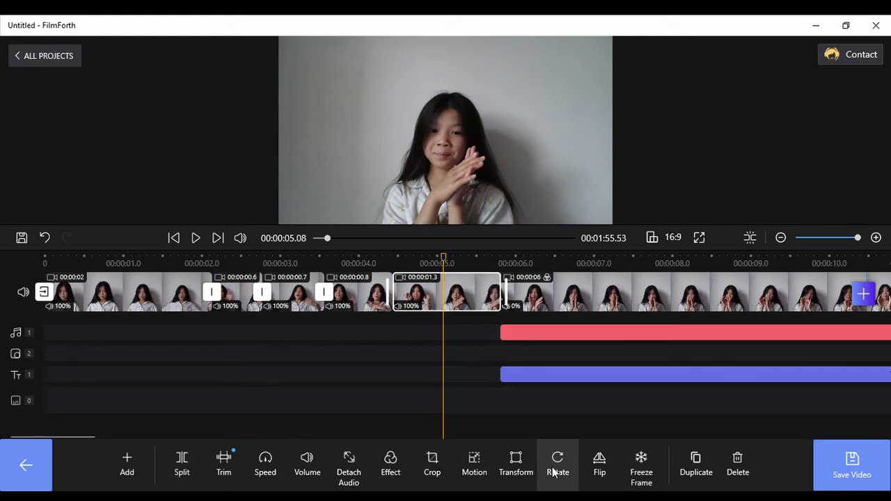
{"action": "left_click", "coordinate": [467, 263]}
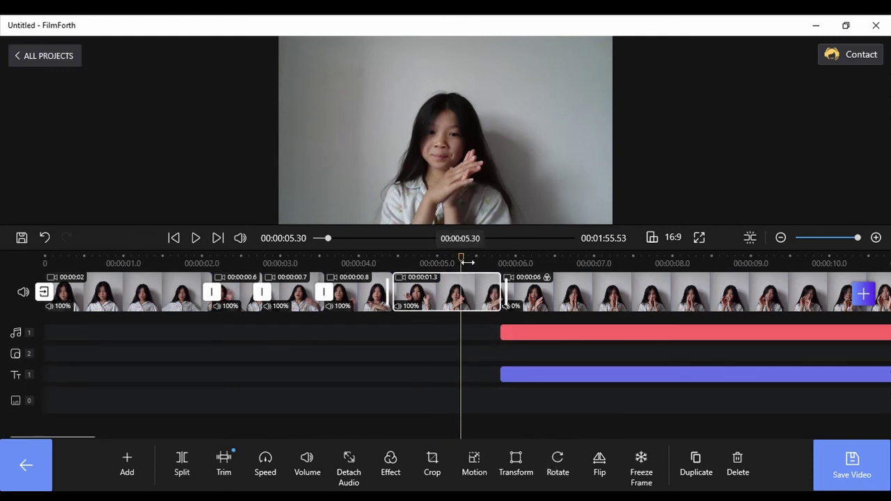
{"action": "left_click", "coordinate": [461, 263]}
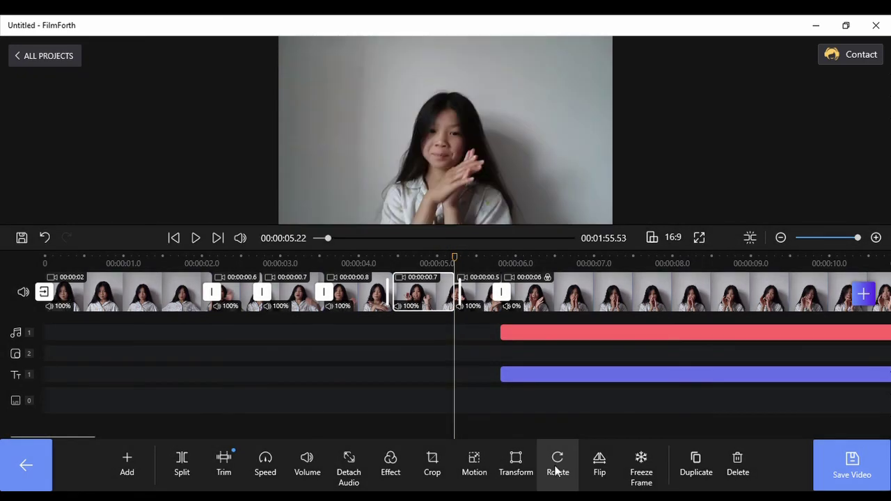
{"action": "left_click", "coordinate": [557, 465]}
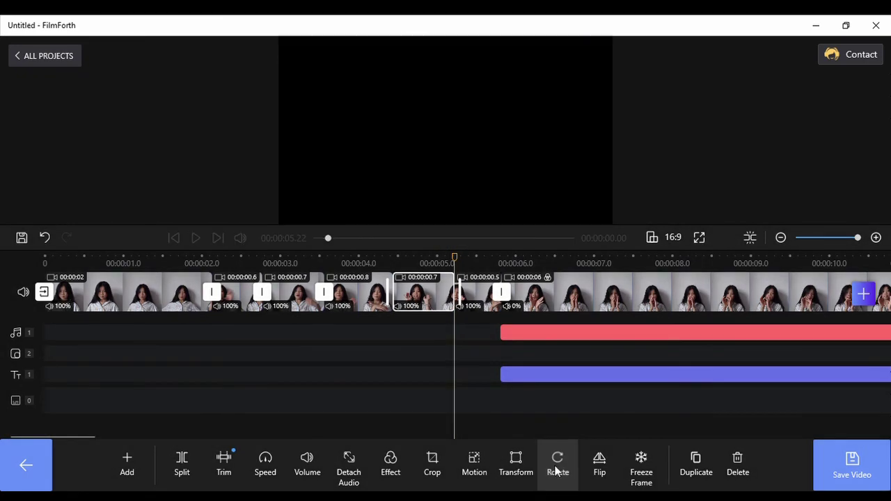
{"action": "left_click", "coordinate": [557, 464]}
{"action": "left_click", "coordinate": [557, 472]}
{"action": "left_click", "coordinate": [557, 472]}
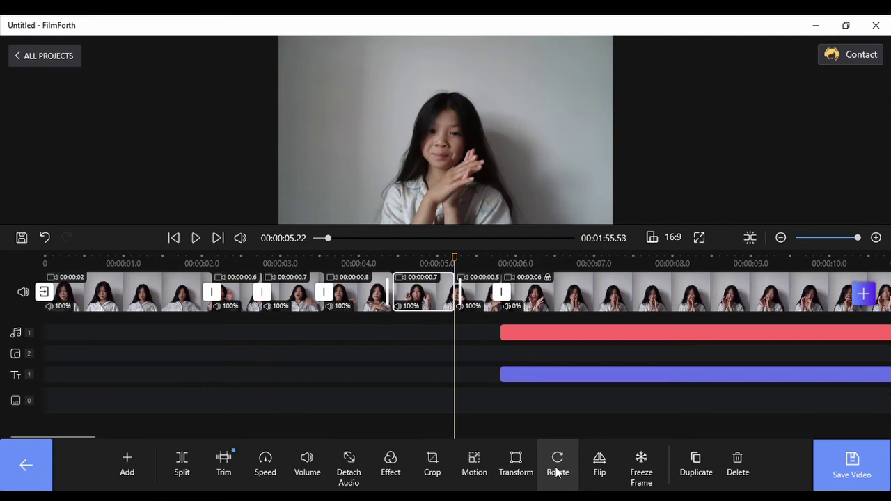
Play back the edited video, and open the full-screen preview at the start of the project.
{"action": "left_click", "coordinate": [197, 238]}
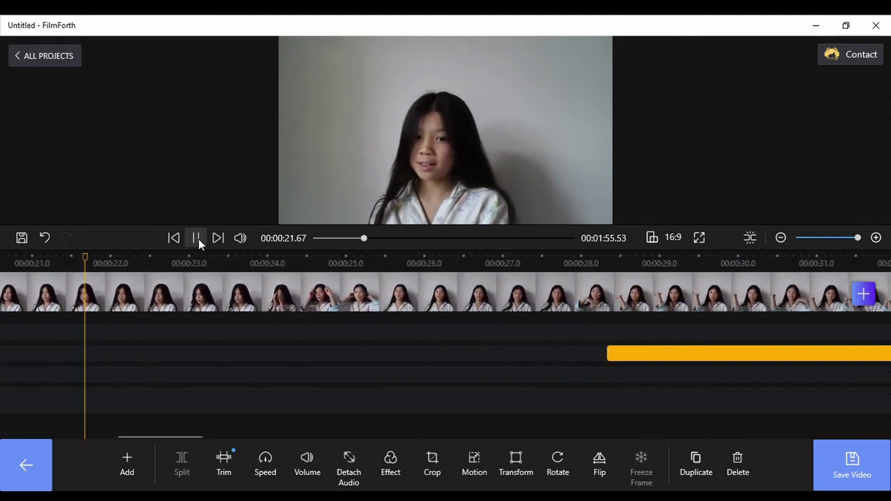
{"action": "left_click", "coordinate": [199, 238]}
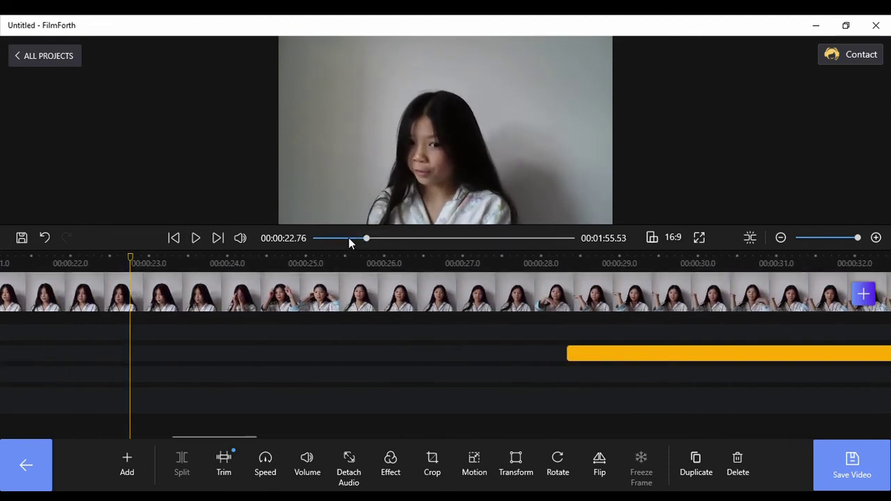
{"action": "left_click_drag", "start_coordinate": [366, 238], "coordinate": [302, 238]}
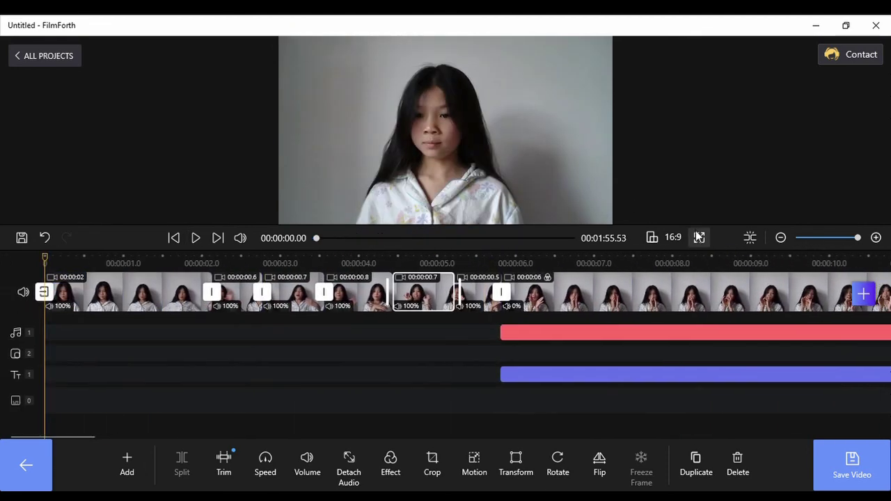
{"action": "left_click", "coordinate": [698, 238]}
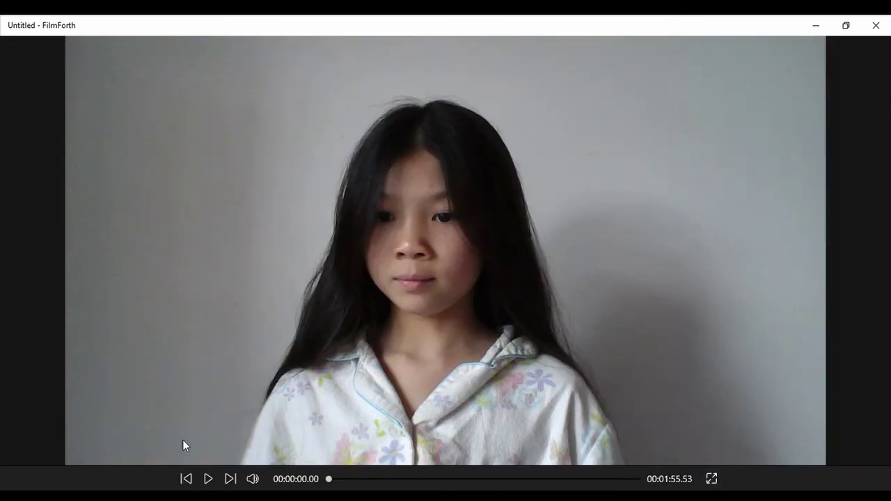
Play the full-screen preview, and split the long piece of footage at 00:01:14.22.
{"action": "left_click", "coordinate": [208, 480]}
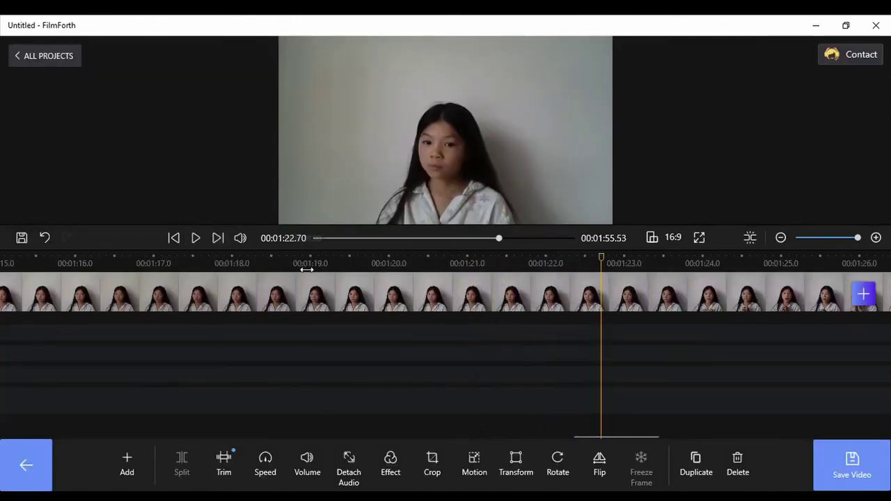
{"action": "left_click", "coordinate": [40, 301]}
{"action": "scroll", "coordinate": [40, 301], "scroll_direction": "up", "scroll_amount": 5}
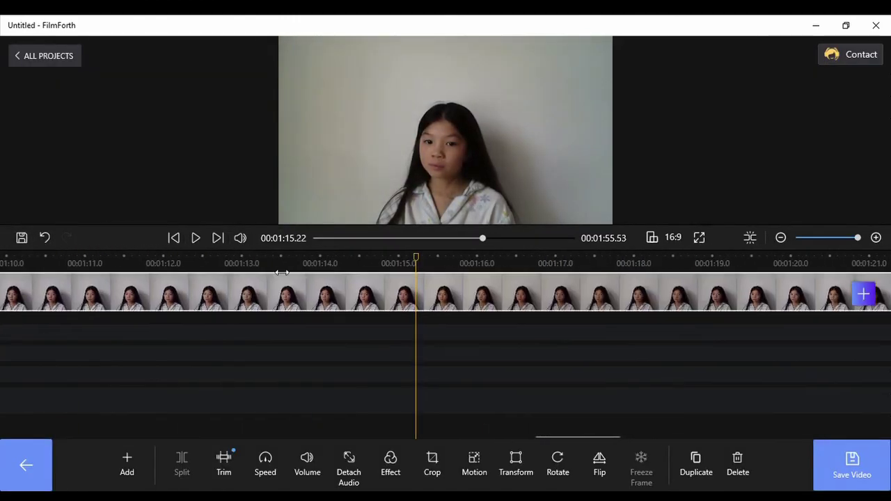
{"action": "left_click", "coordinate": [335, 263]}
{"action": "left_click", "coordinate": [181, 463]}
Find the end of the motionless section and split the footage again at 00:01:23.00.
{"action": "left_click", "coordinate": [196, 238]}
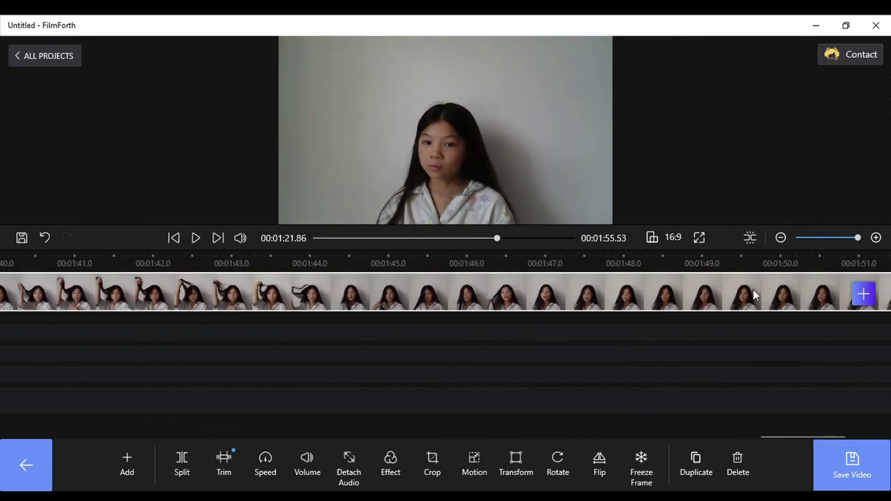
{"action": "left_click", "coordinate": [338, 292]}
{"action": "left_click", "coordinate": [398, 303]}
{"action": "mouse_move", "coordinate": [399, 303]}
{"action": "left_mouse_down"}
{"action": "mouse_move", "coordinate": [10, 294]}
{"action": "mouse_move", "coordinate": [4, 308]}
{"action": "mouse_move", "coordinate": [603, 306]}
{"action": "mouse_move", "coordinate": [530, 307]}
{"action": "left_mouse_up"}
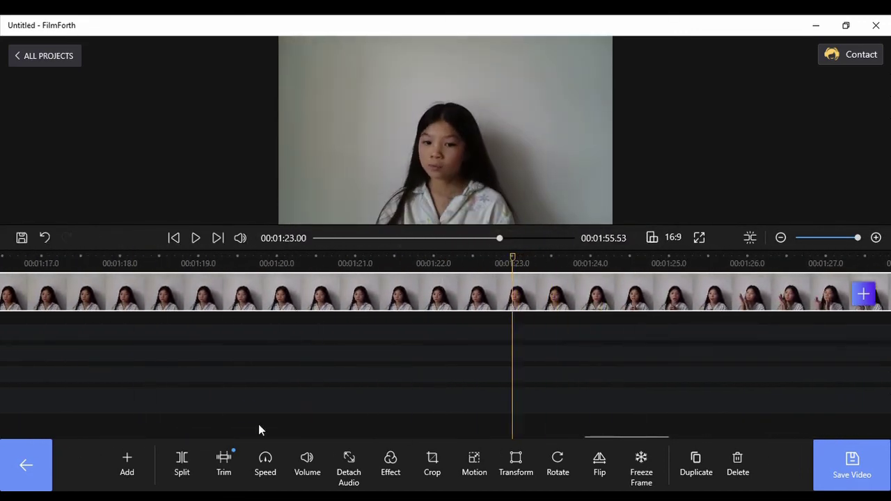
{"action": "left_click", "coordinate": [182, 464]}
Try several filters on the piece between 00:01:14.22 and 00:01:23.00, and apply the black-and-white Moon filter.
{"action": "left_click", "coordinate": [398, 446]}
{"action": "left_click", "coordinate": [430, 318]}
{"action": "left_click", "coordinate": [117, 317]}
{"action": "left_click", "coordinate": [430, 317]}
{"action": "left_click", "coordinate": [530, 330]}
{"action": "left_click_drag", "start_coordinate": [338, 402], "coordinate": [572, 416]}
{"action": "left_click", "coordinate": [364, 317]}
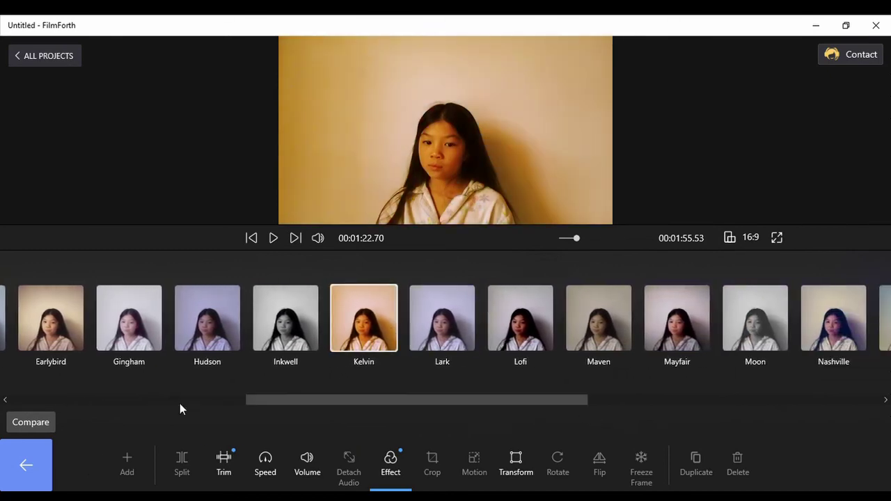
{"action": "left_click", "coordinate": [418, 321]}
{"action": "left_click", "coordinate": [843, 299]}
{"action": "left_click", "coordinate": [755, 318]}
{"action": "left_click", "coordinate": [25, 465]}
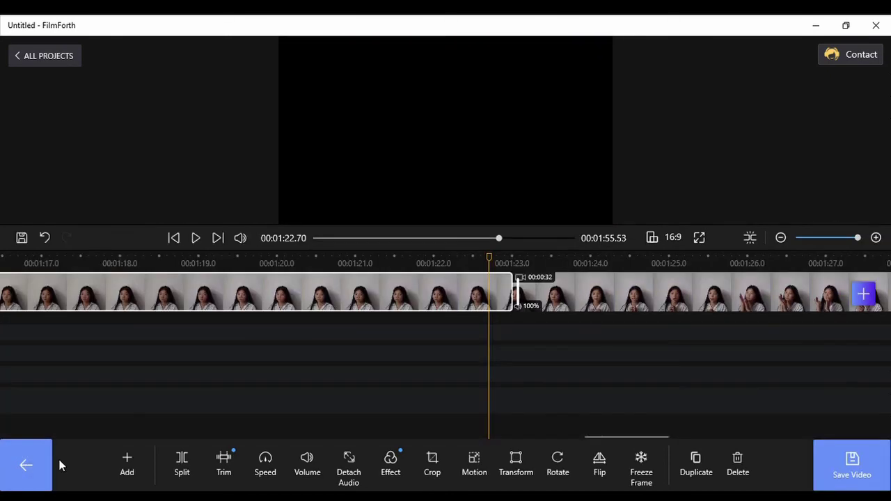
Detach the audio from the new black-and-white piece and remove the detached audio clip.
{"action": "left_click_drag", "start_coordinate": [276, 261], "coordinate": [171, 263]}
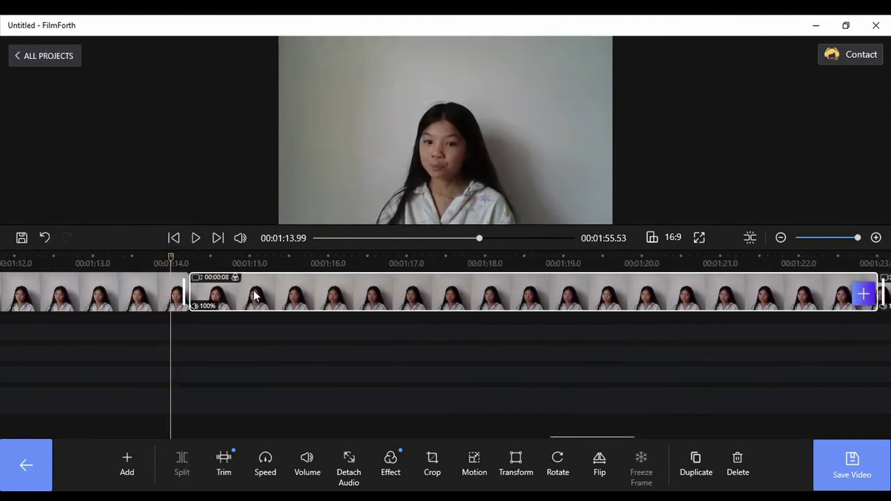
{"action": "left_click", "coordinate": [353, 472]}
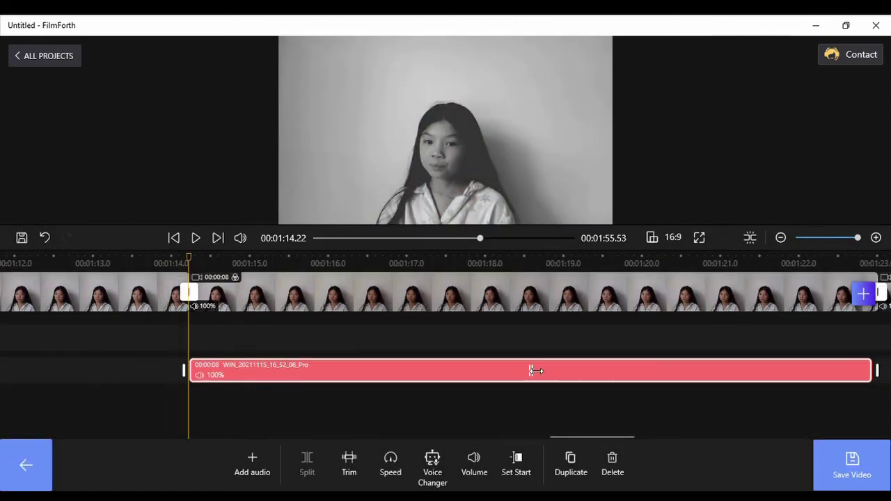
{"action": "left_click_drag", "start_coordinate": [533, 370], "coordinate": [315, 362]}
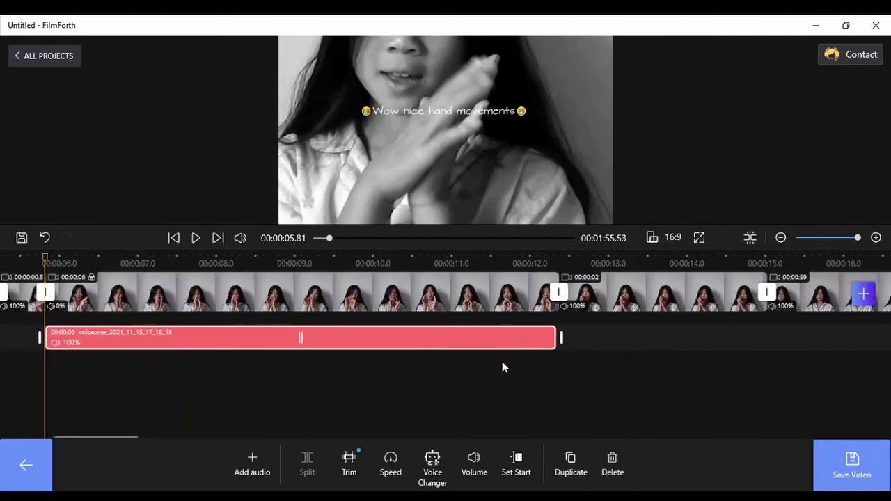
Add the text "WHY ARE YOU FROZEN?" at 00:01:14.03, just before the new black-and-white piece.
{"action": "left_click", "coordinate": [396, 238]}
{"action": "left_click", "coordinate": [417, 289]}
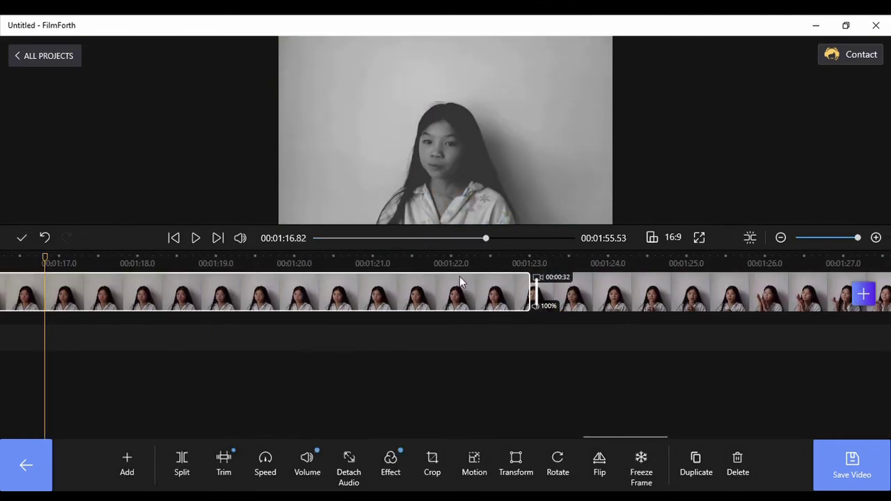
{"action": "left_click_drag", "start_coordinate": [45, 259], "coordinate": [116, 263]}
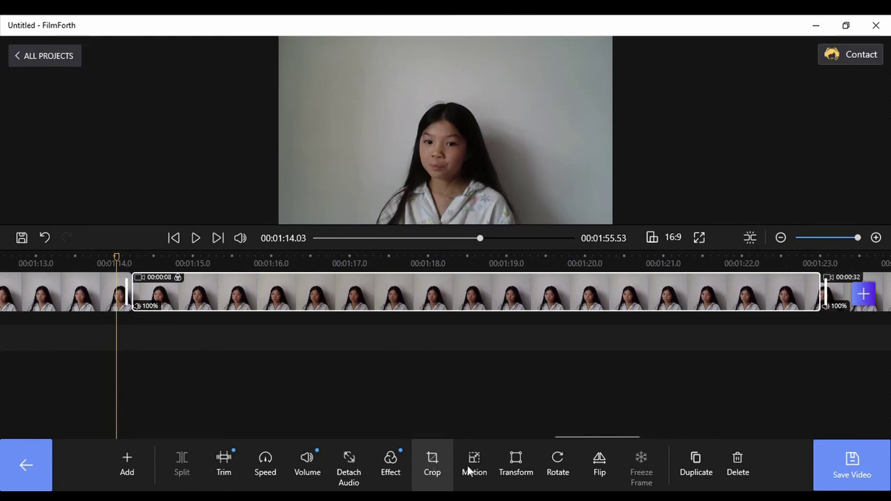
{"action": "left_click", "coordinate": [97, 489]}
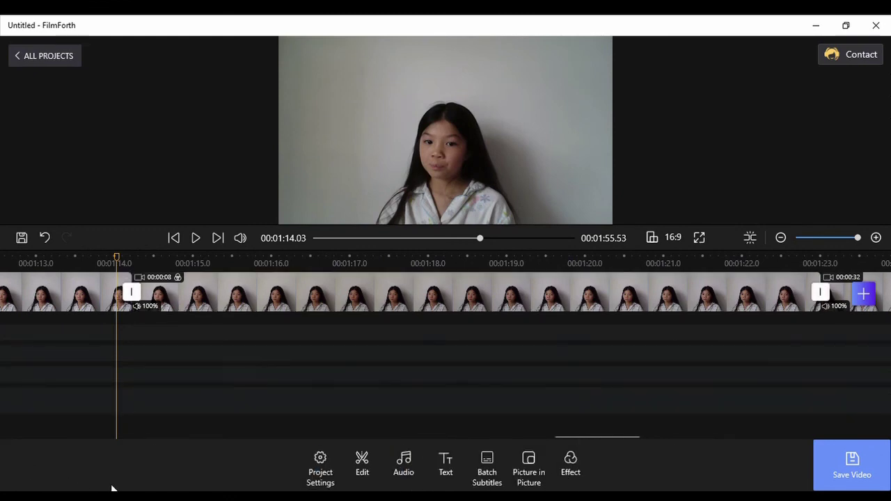
{"action": "left_click", "coordinate": [438, 467]}
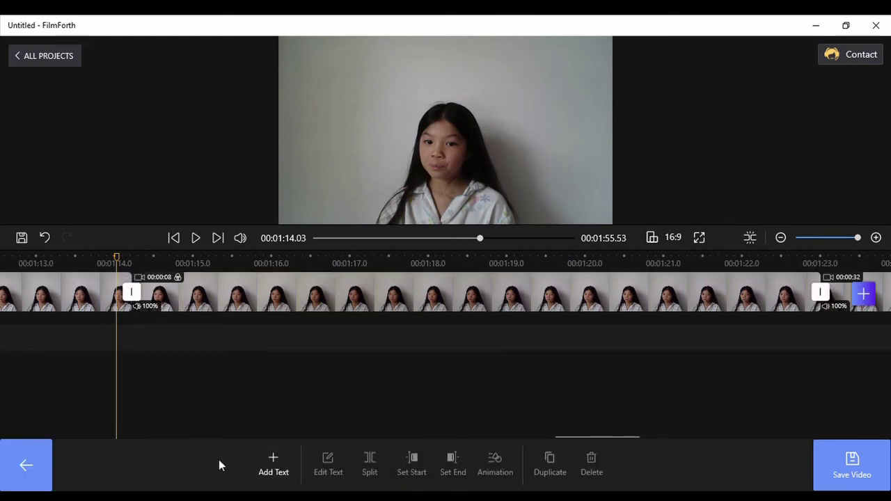
{"action": "left_click", "coordinate": [271, 463]}
{"action": "key", "text": "BackSpace"}
{"action": "type", "text": "WHY ARE YOU FROZEN?"}
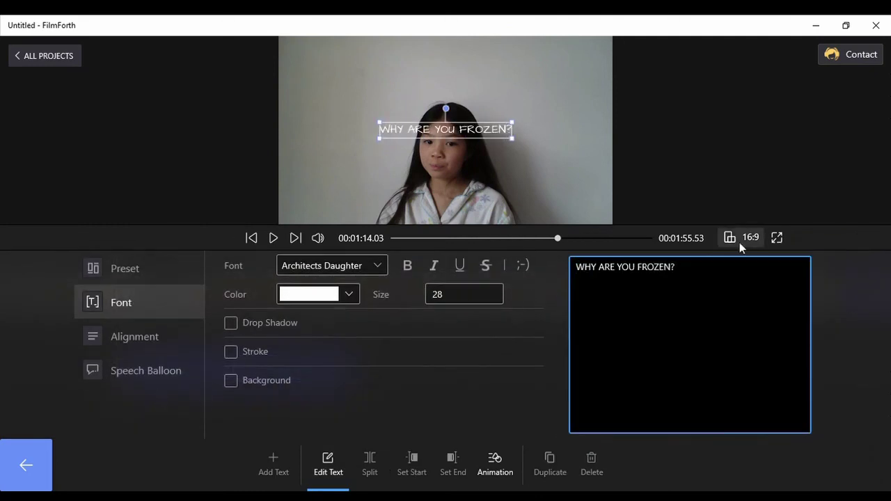
Restyle the text with the plain white serif preset, and look through its font and alignment options.
{"action": "left_click", "coordinate": [408, 266]}
{"action": "left_click", "coordinate": [349, 293]}
{"action": "mouse_move", "coordinate": [262, 334]}
{"action": "left_mouse_down"}
{"action": "mouse_move", "coordinate": [4, 318]}
{"action": "mouse_move", "coordinate": [264, 334]}
{"action": "left_mouse_up"}
{"action": "left_click", "coordinate": [353, 393]}
{"action": "left_click", "coordinate": [120, 268]}
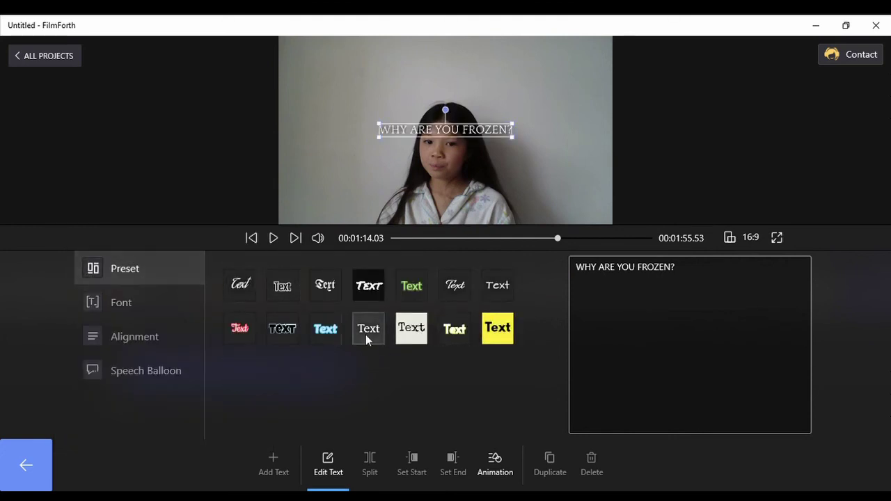
{"action": "left_click", "coordinate": [165, 301]}
{"action": "left_click", "coordinate": [132, 336]}
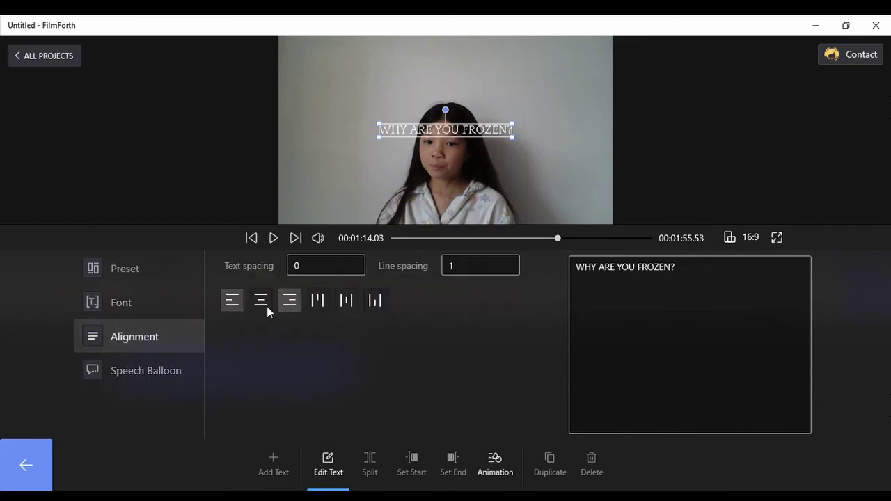
{"action": "left_click", "coordinate": [330, 364]}
Place the text from about 00:01:15 to 00:01:23 on the timeline, and play back that section.
{"action": "left_click_drag", "start_coordinate": [266, 379], "coordinate": [342, 370]}
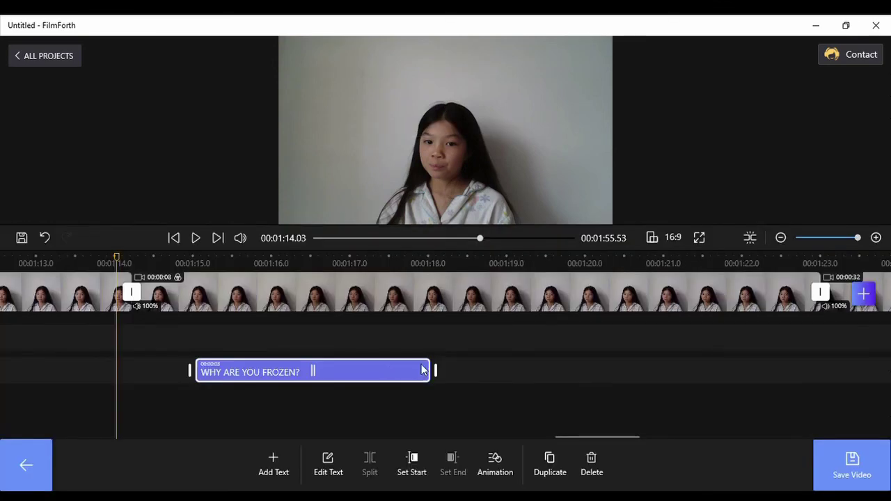
{"action": "left_click_drag", "start_coordinate": [432, 369], "coordinate": [826, 369]}
{"action": "left_click", "coordinate": [195, 238]}
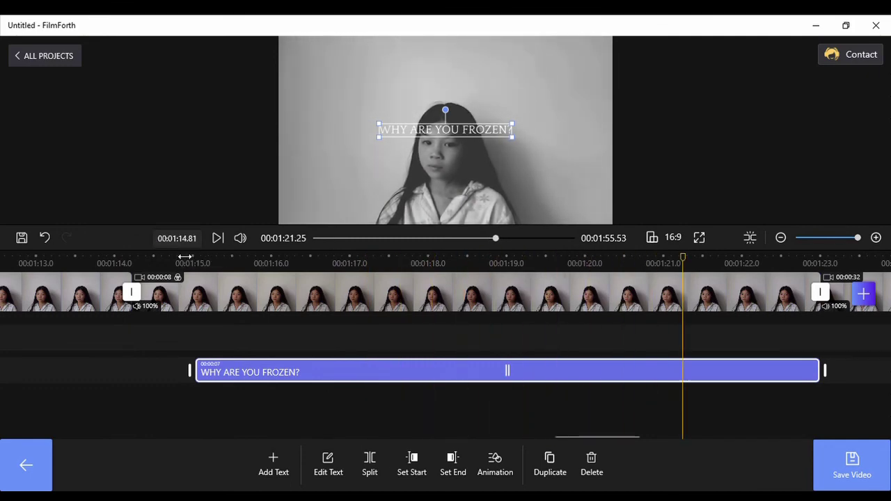
{"action": "left_click", "coordinate": [195, 238]}
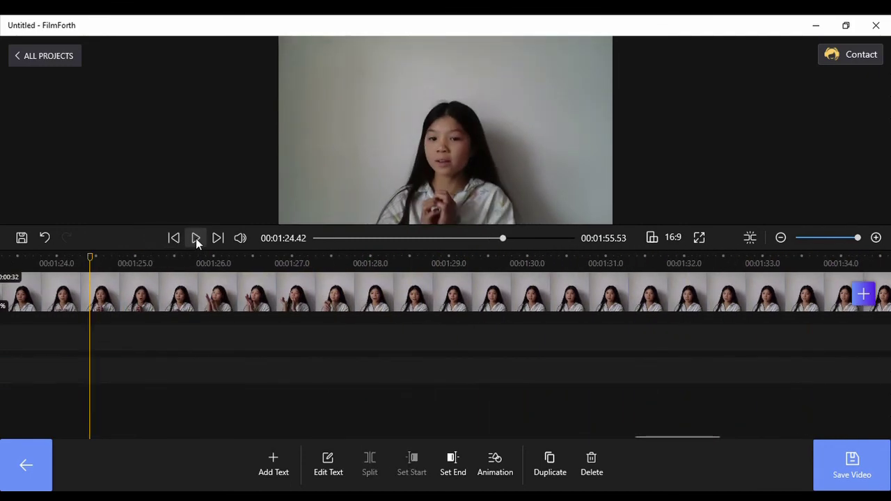
Open the entrance animation options for the "WHY ARE YOU FROZEN?" text at 00:01:23.00.
{"action": "left_click_drag", "start_coordinate": [90, 292], "coordinate": [541, 288]}
{"action": "left_click", "coordinate": [495, 462]}
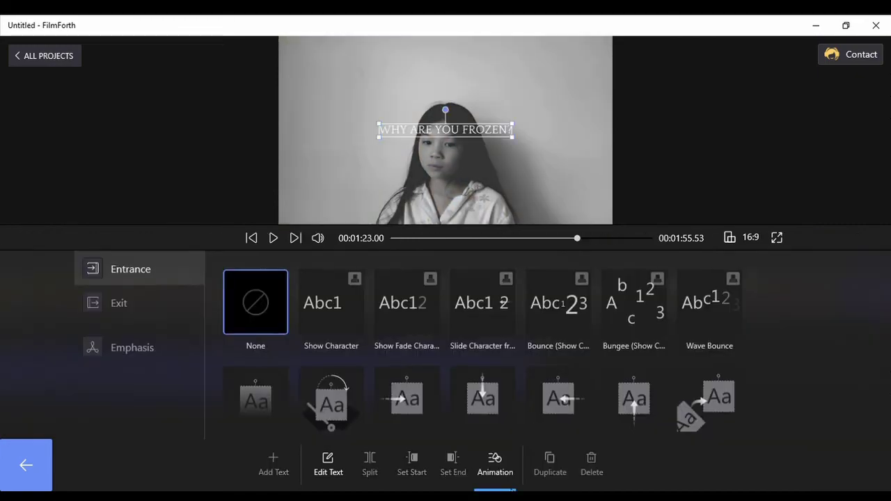